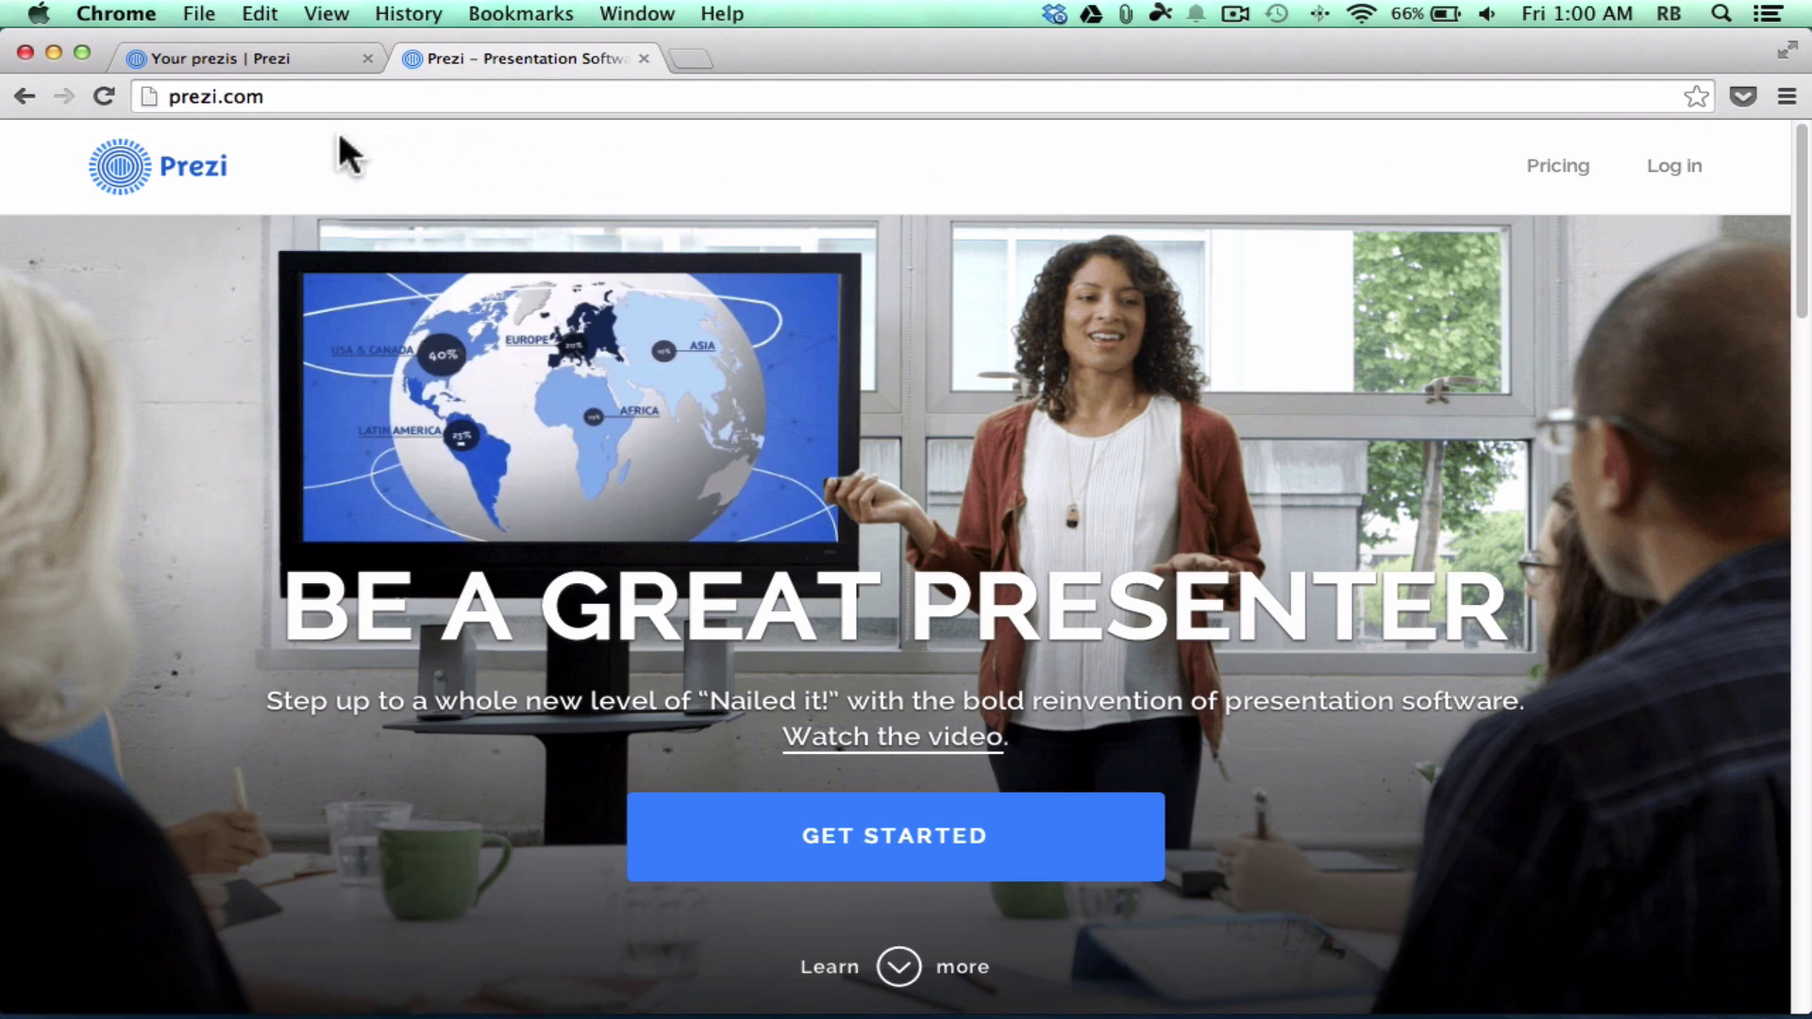
From the 'Your prezis' list, create a new prezi to bring up the template chooser.
click(275, 58)
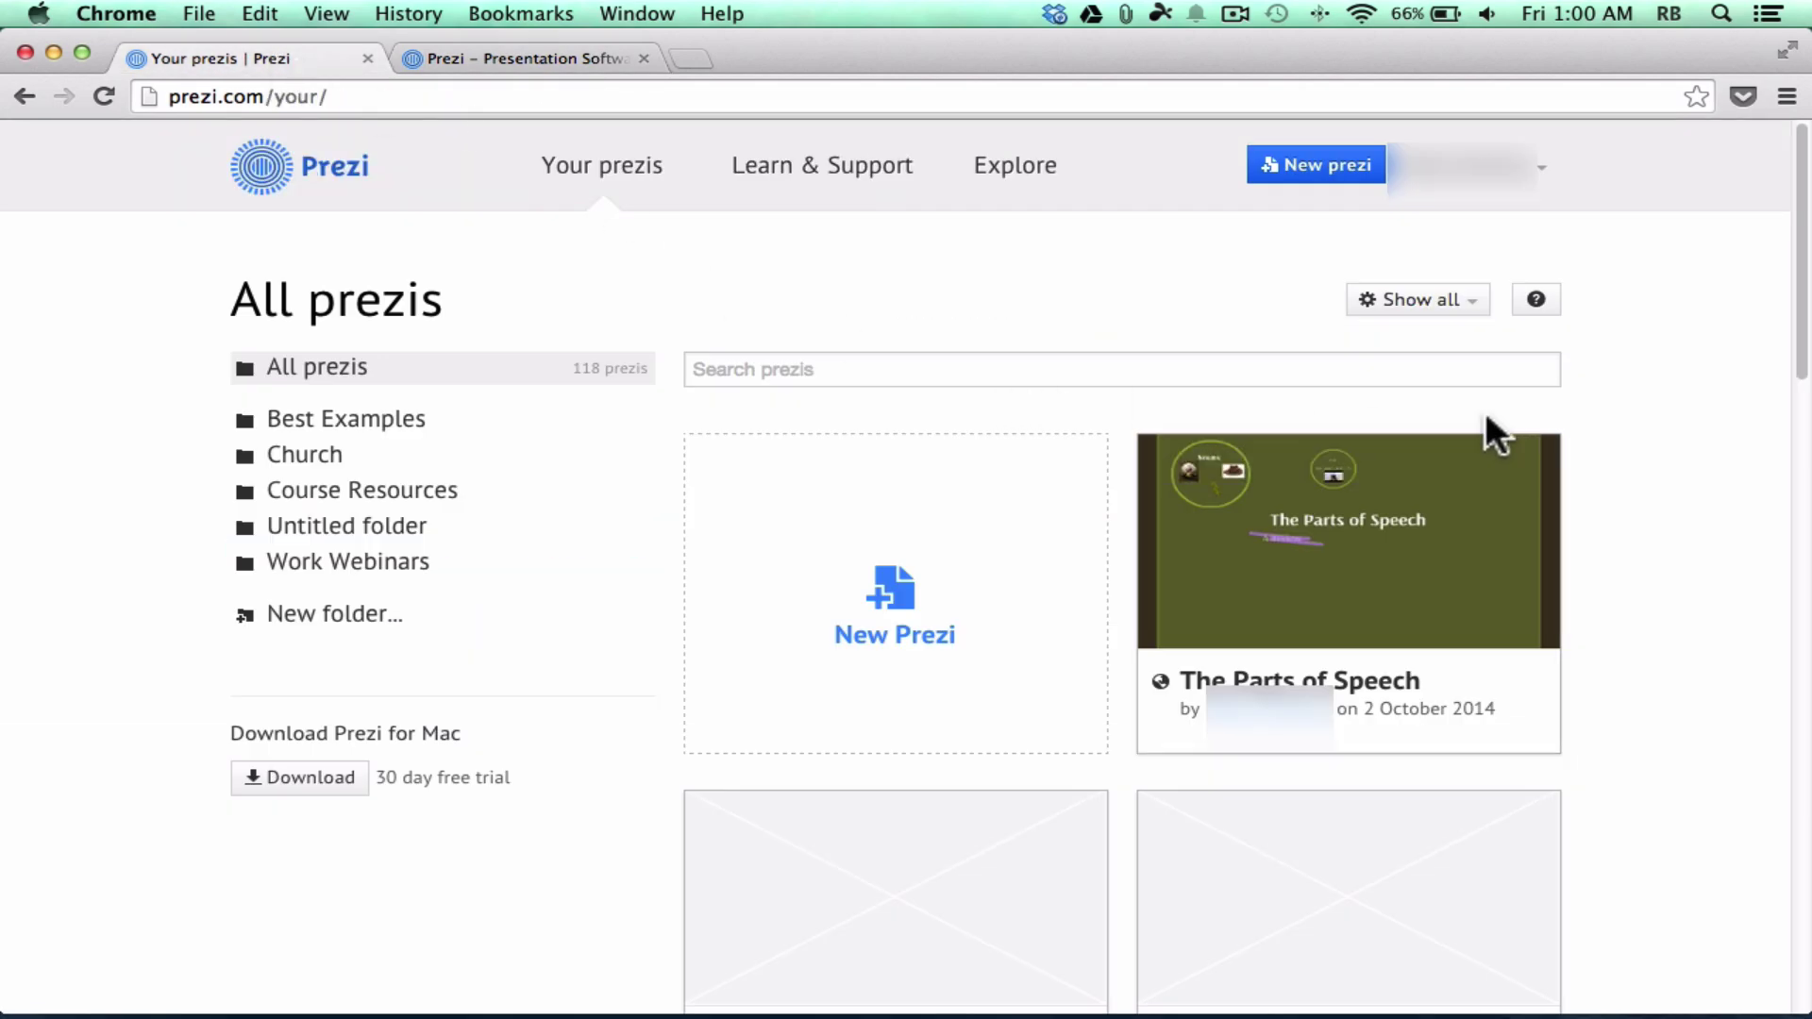
click(895, 604)
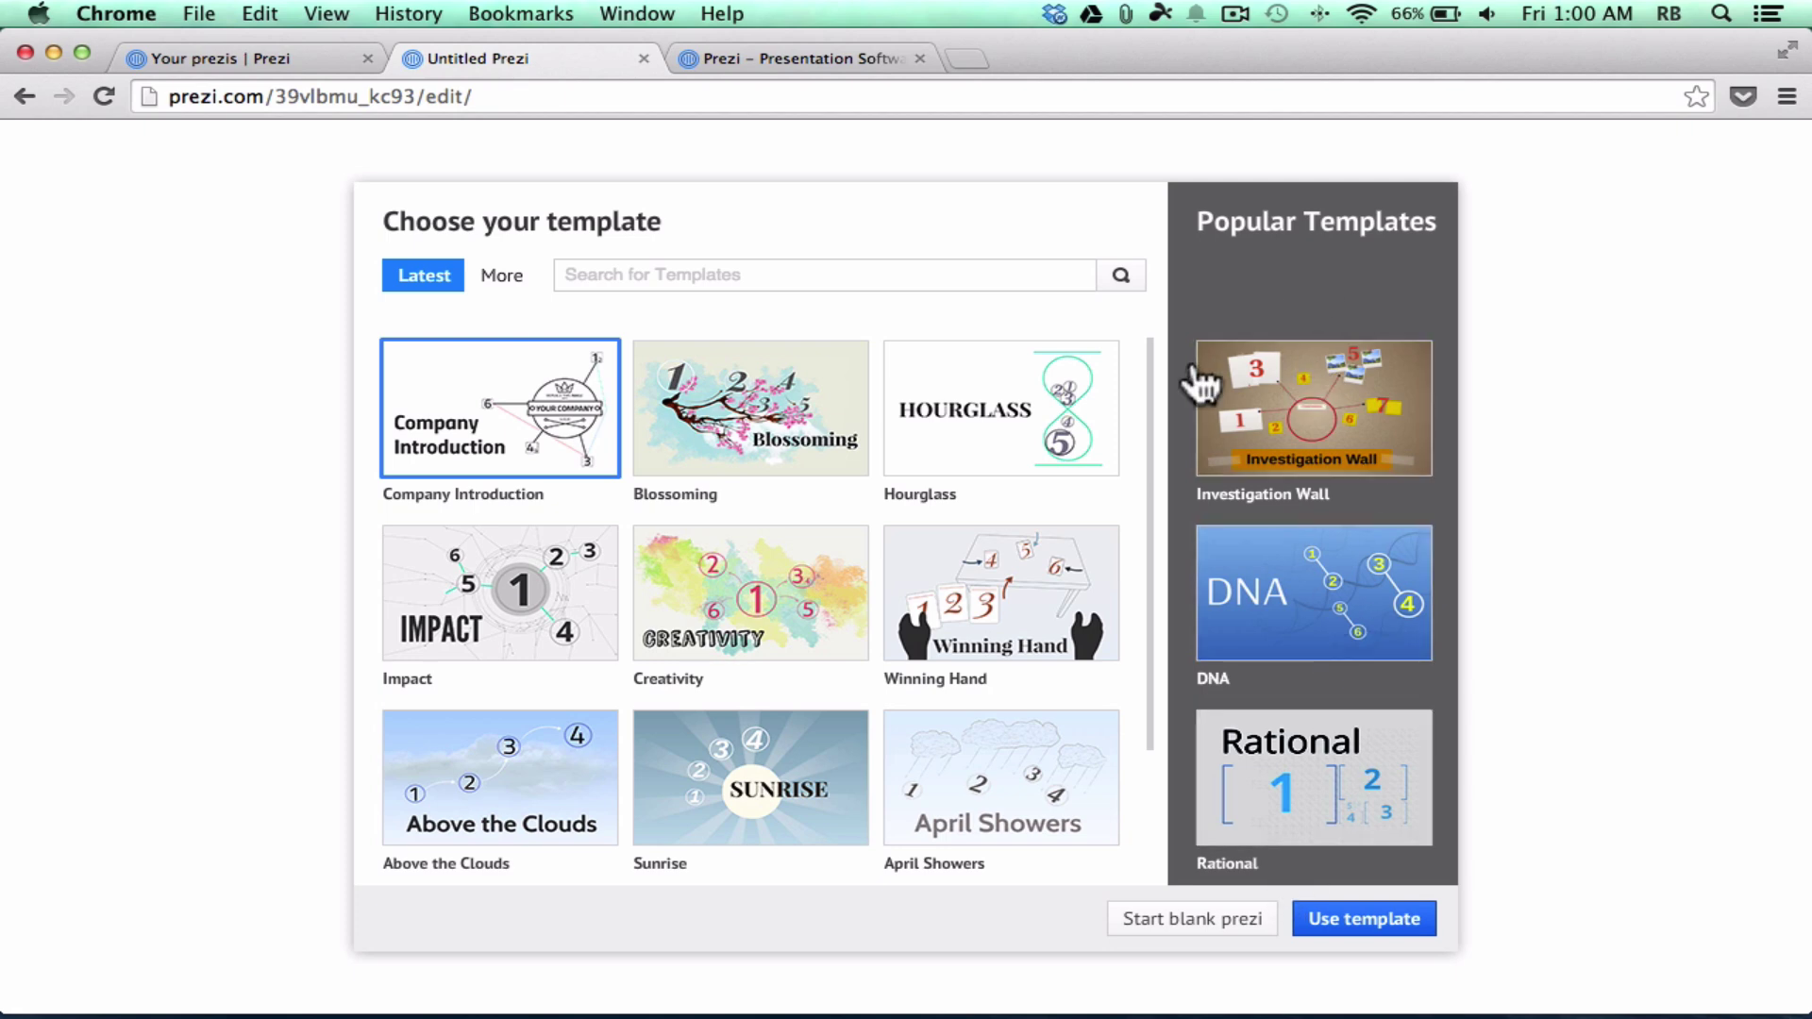
Preview the Latest templates: Blossoming, Hourglass, Company Introduction, Creativity and Winning Hand.
click(750, 448)
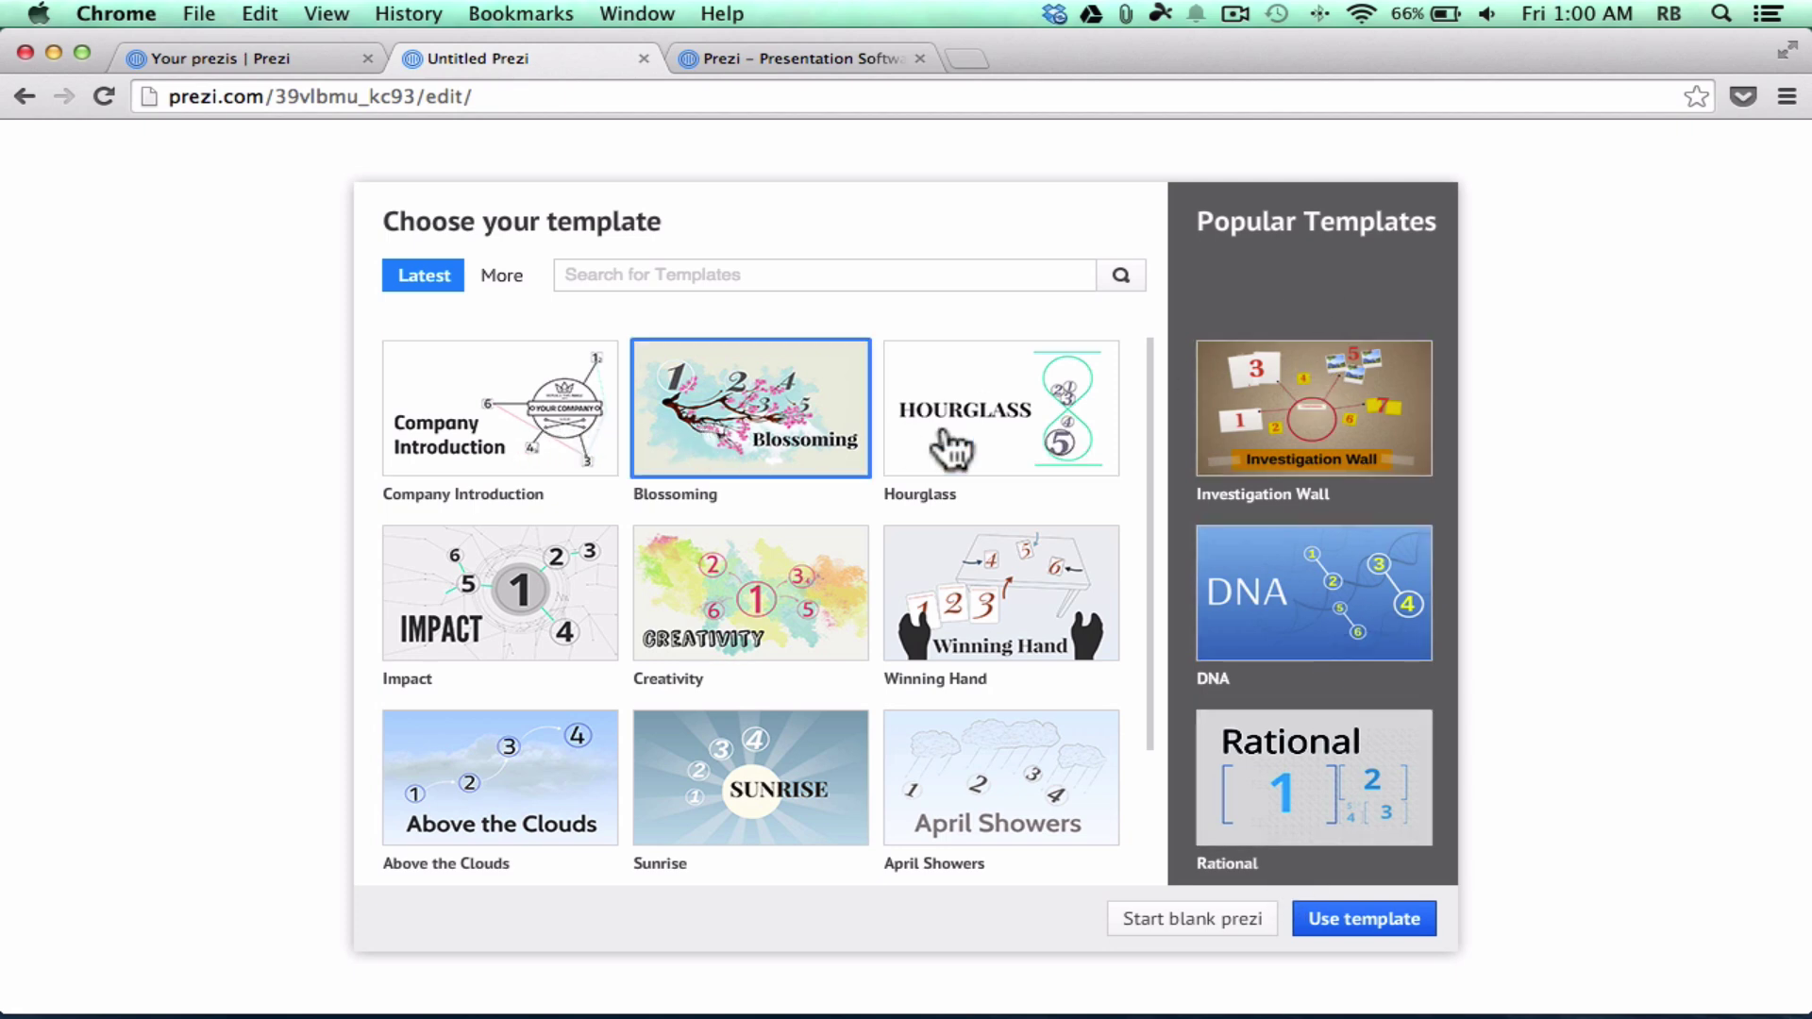
click(944, 445)
click(609, 461)
click(750, 593)
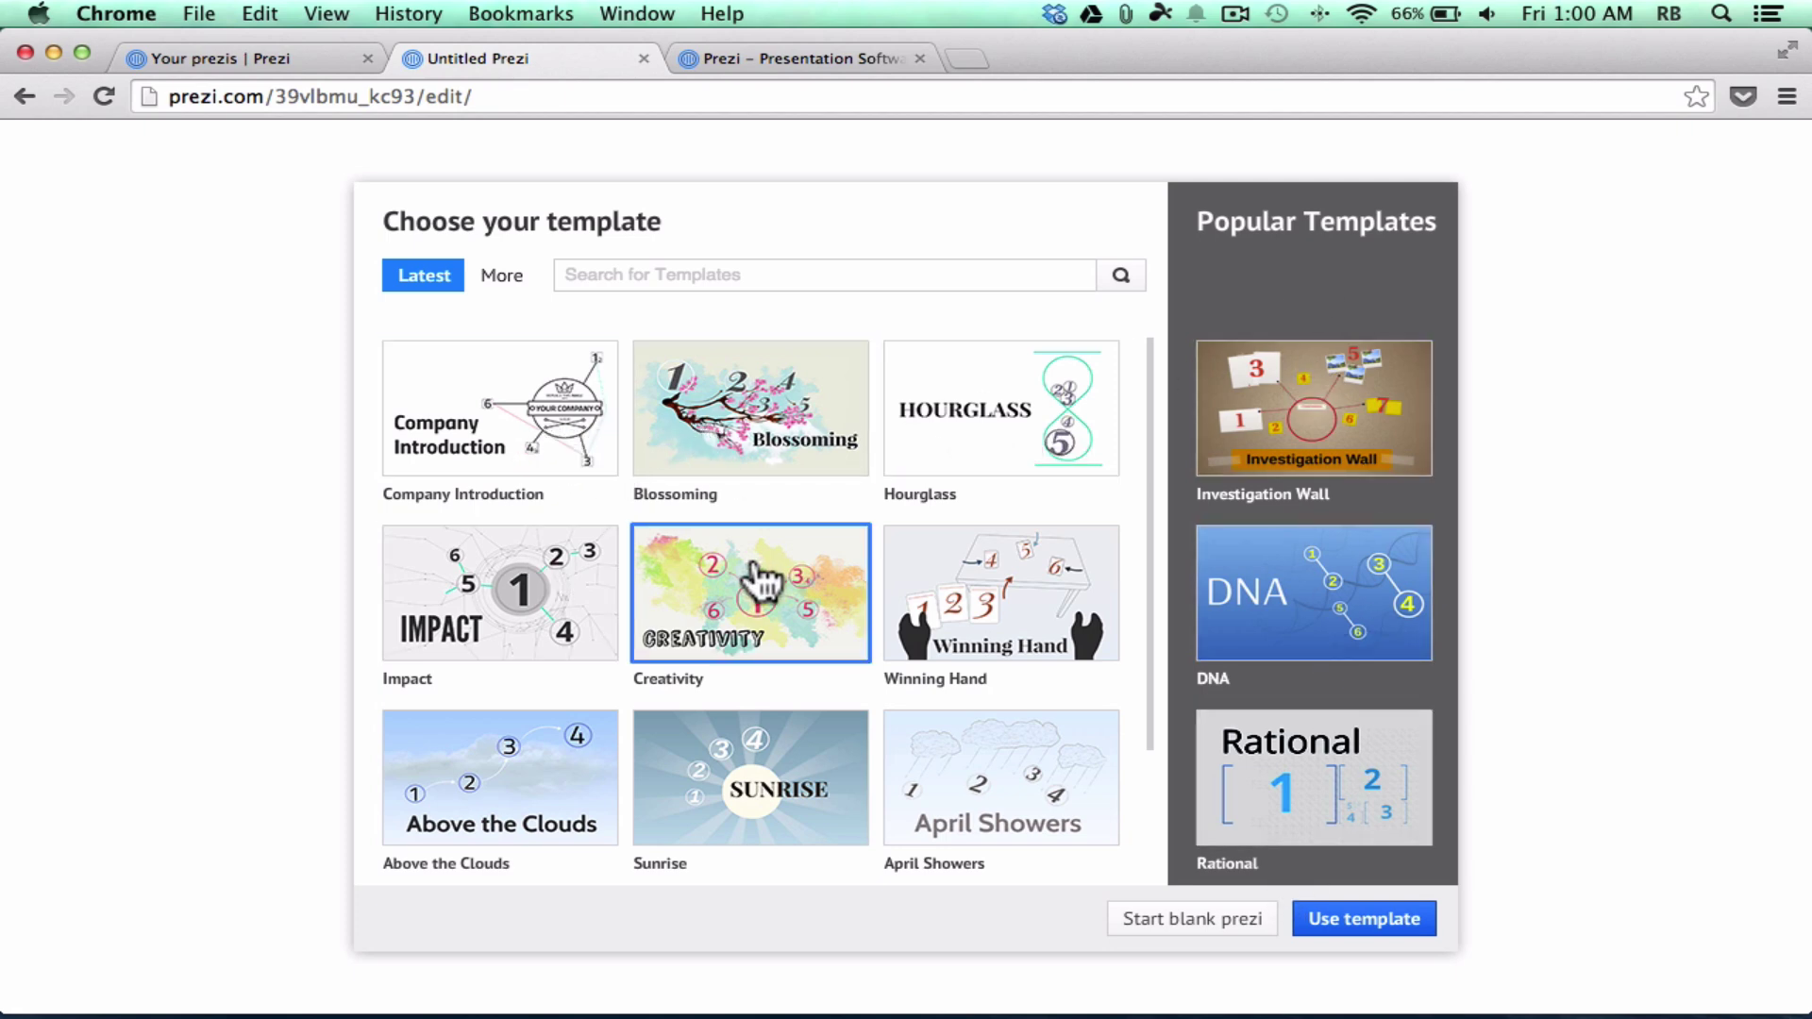
click(1000, 592)
scroll(1000, 593, down, 3)
scroll(1000, 660, up, 3)
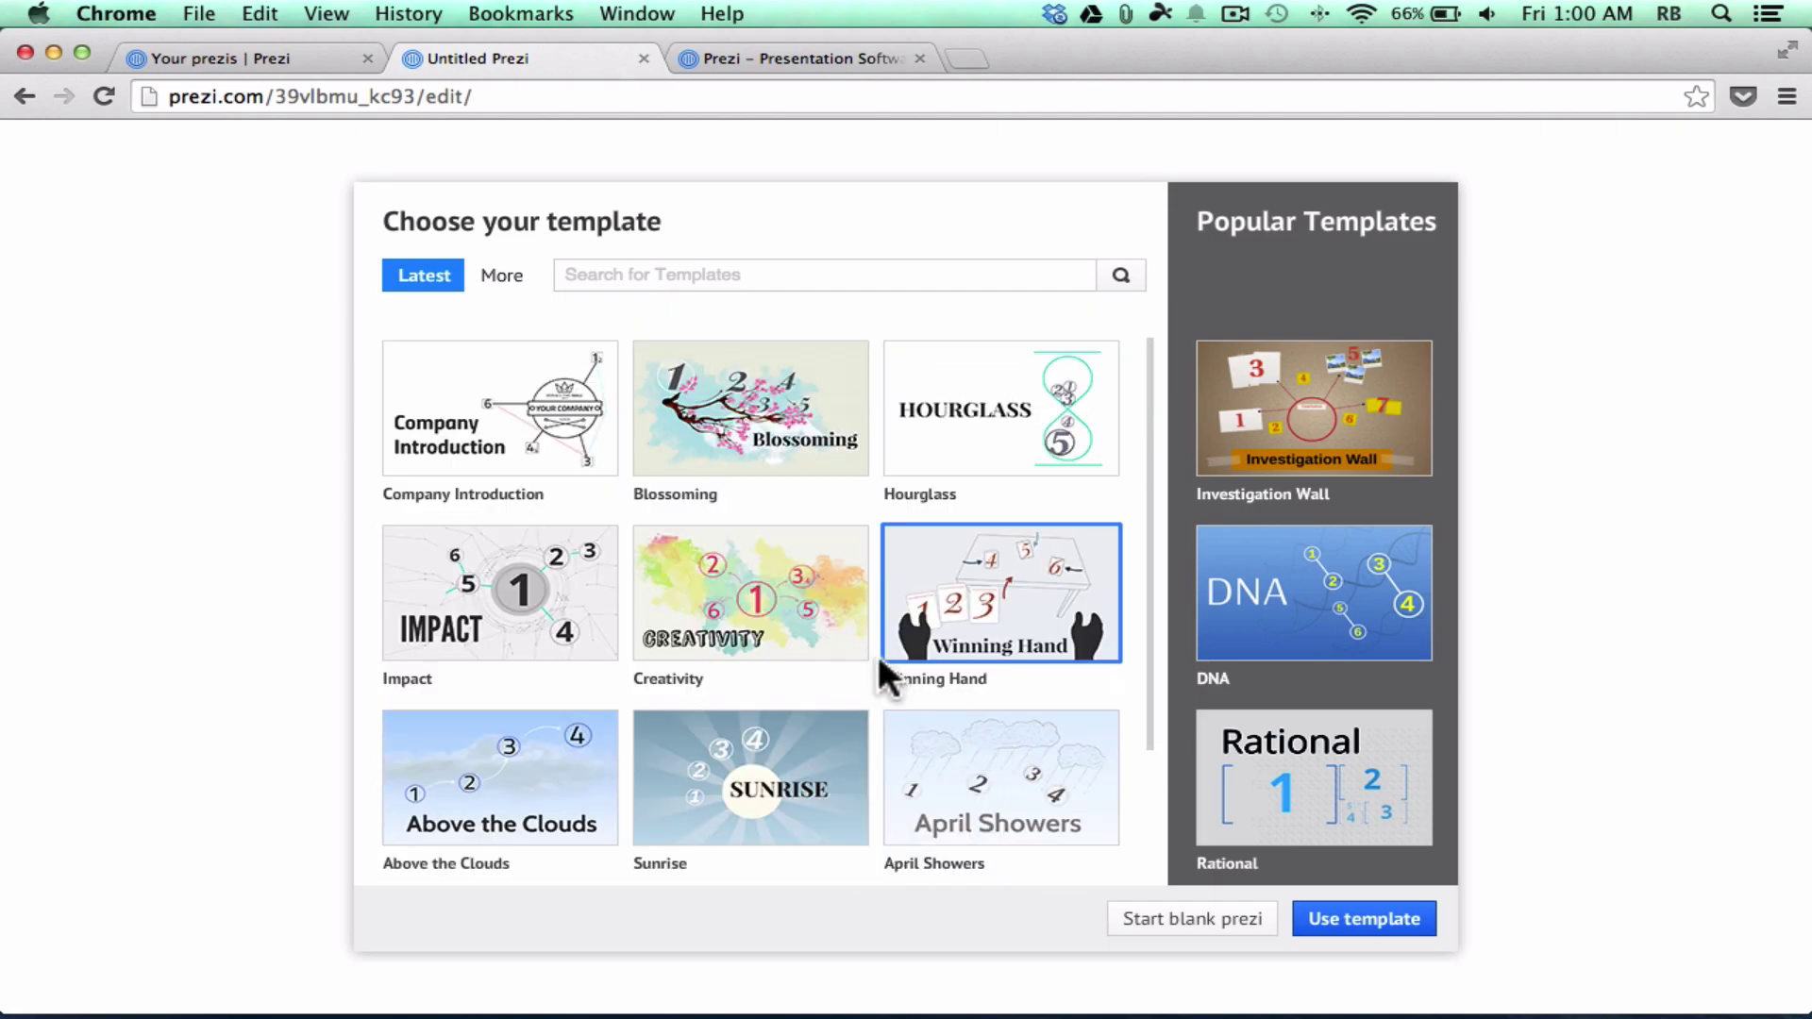
Switch to the More templates catalogue, search 'bullhorn', then clear the search.
click(502, 275)
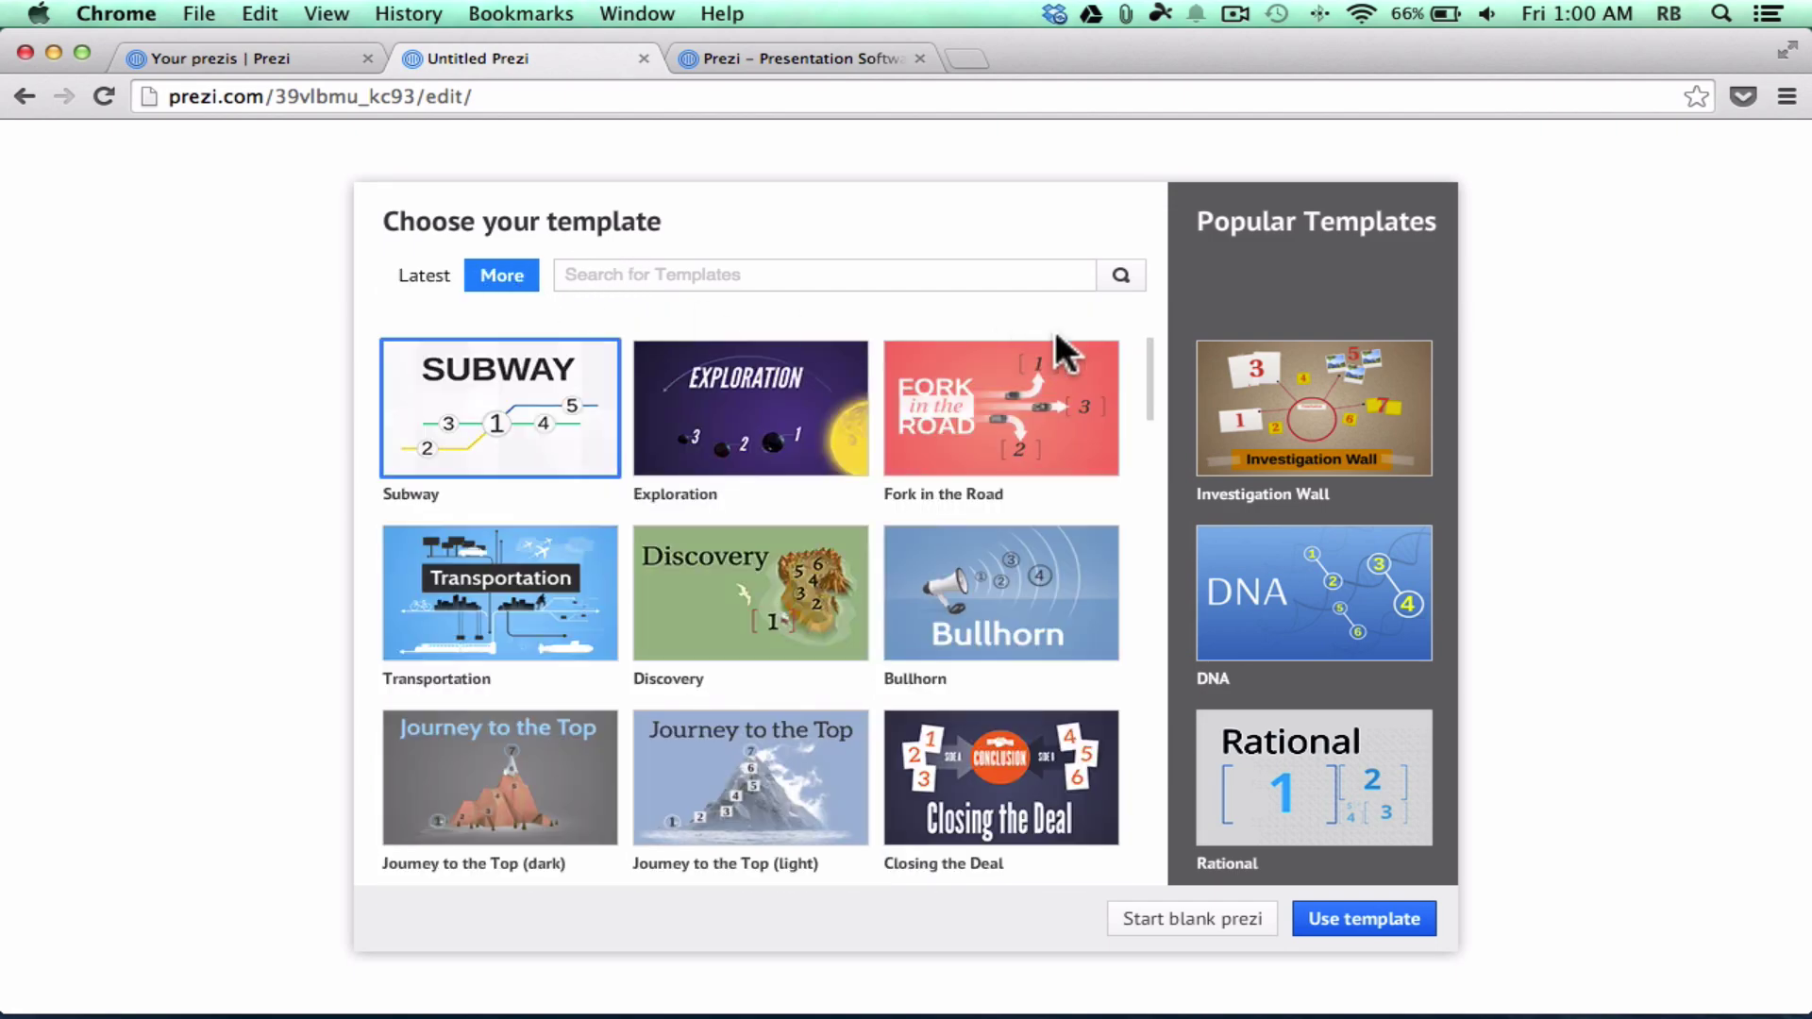
drag(1146, 363, 1180, 310)
text(bullhorn)
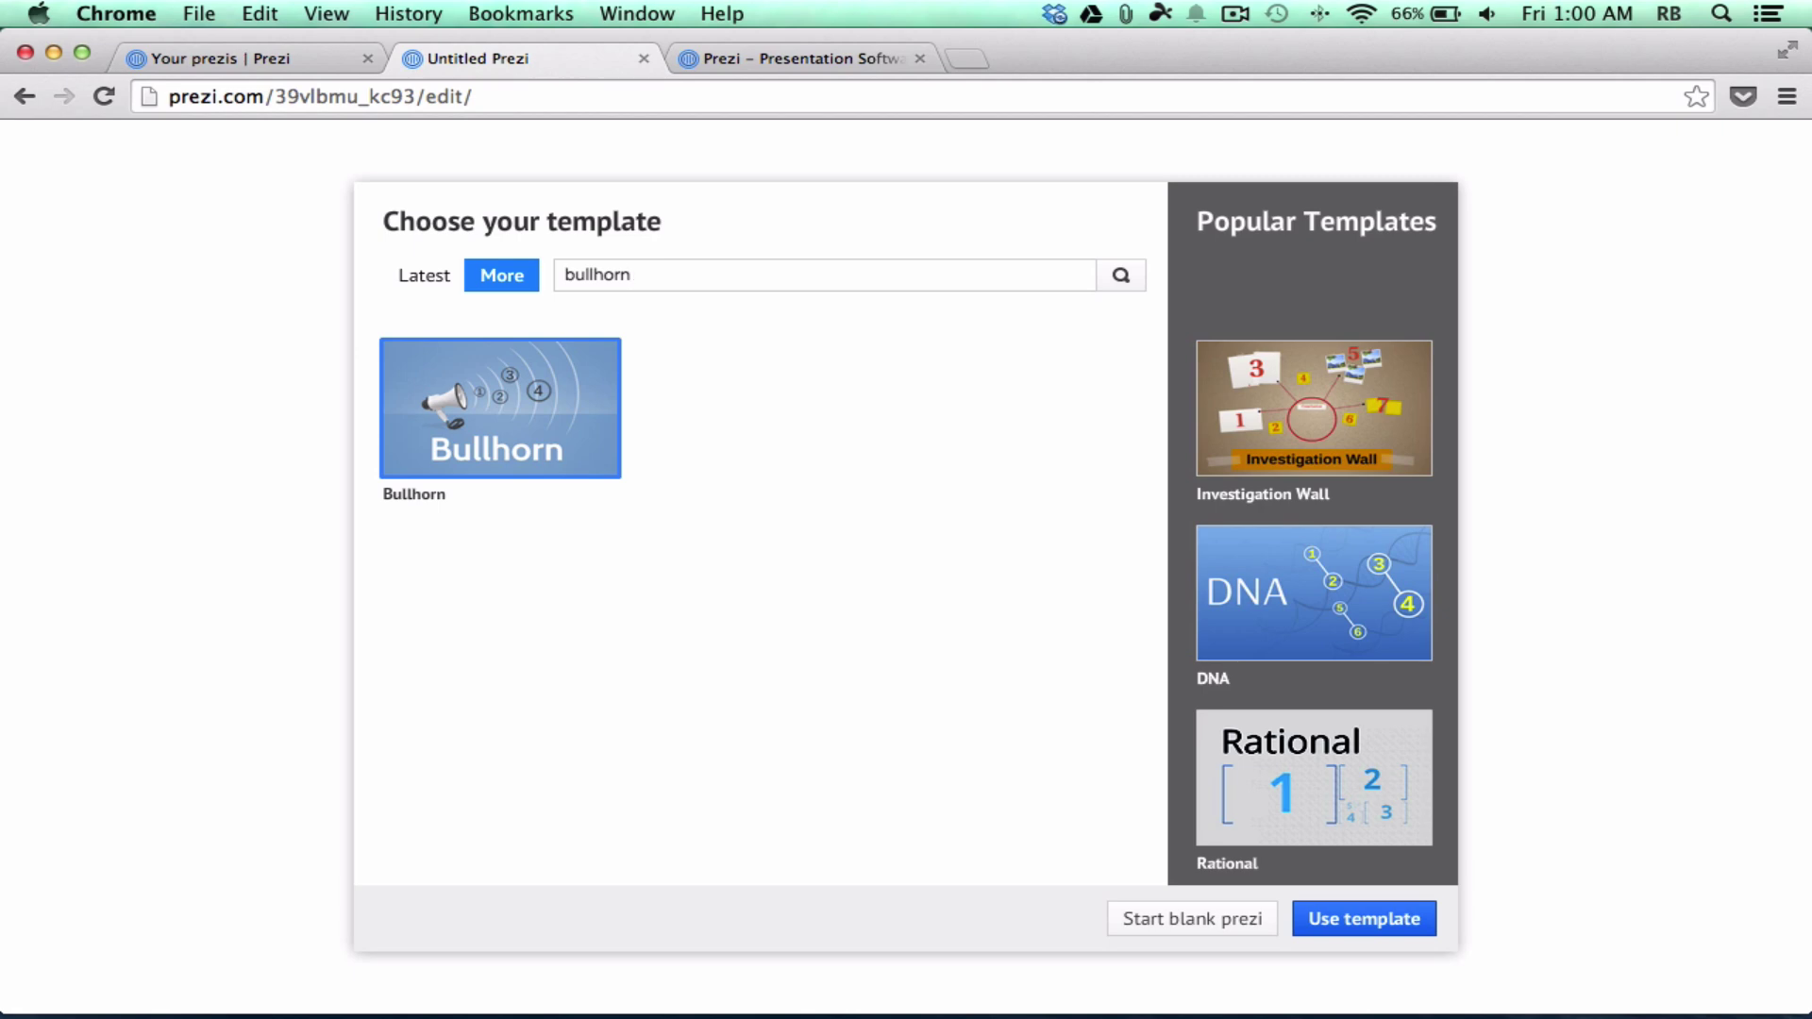
key(BackSpace)
key(BackSpace)
key(BackSpace)
key(BackSpace)
key(BackSpace)
key(BackSpace)
key(BackSpace)
key(BackSpace)
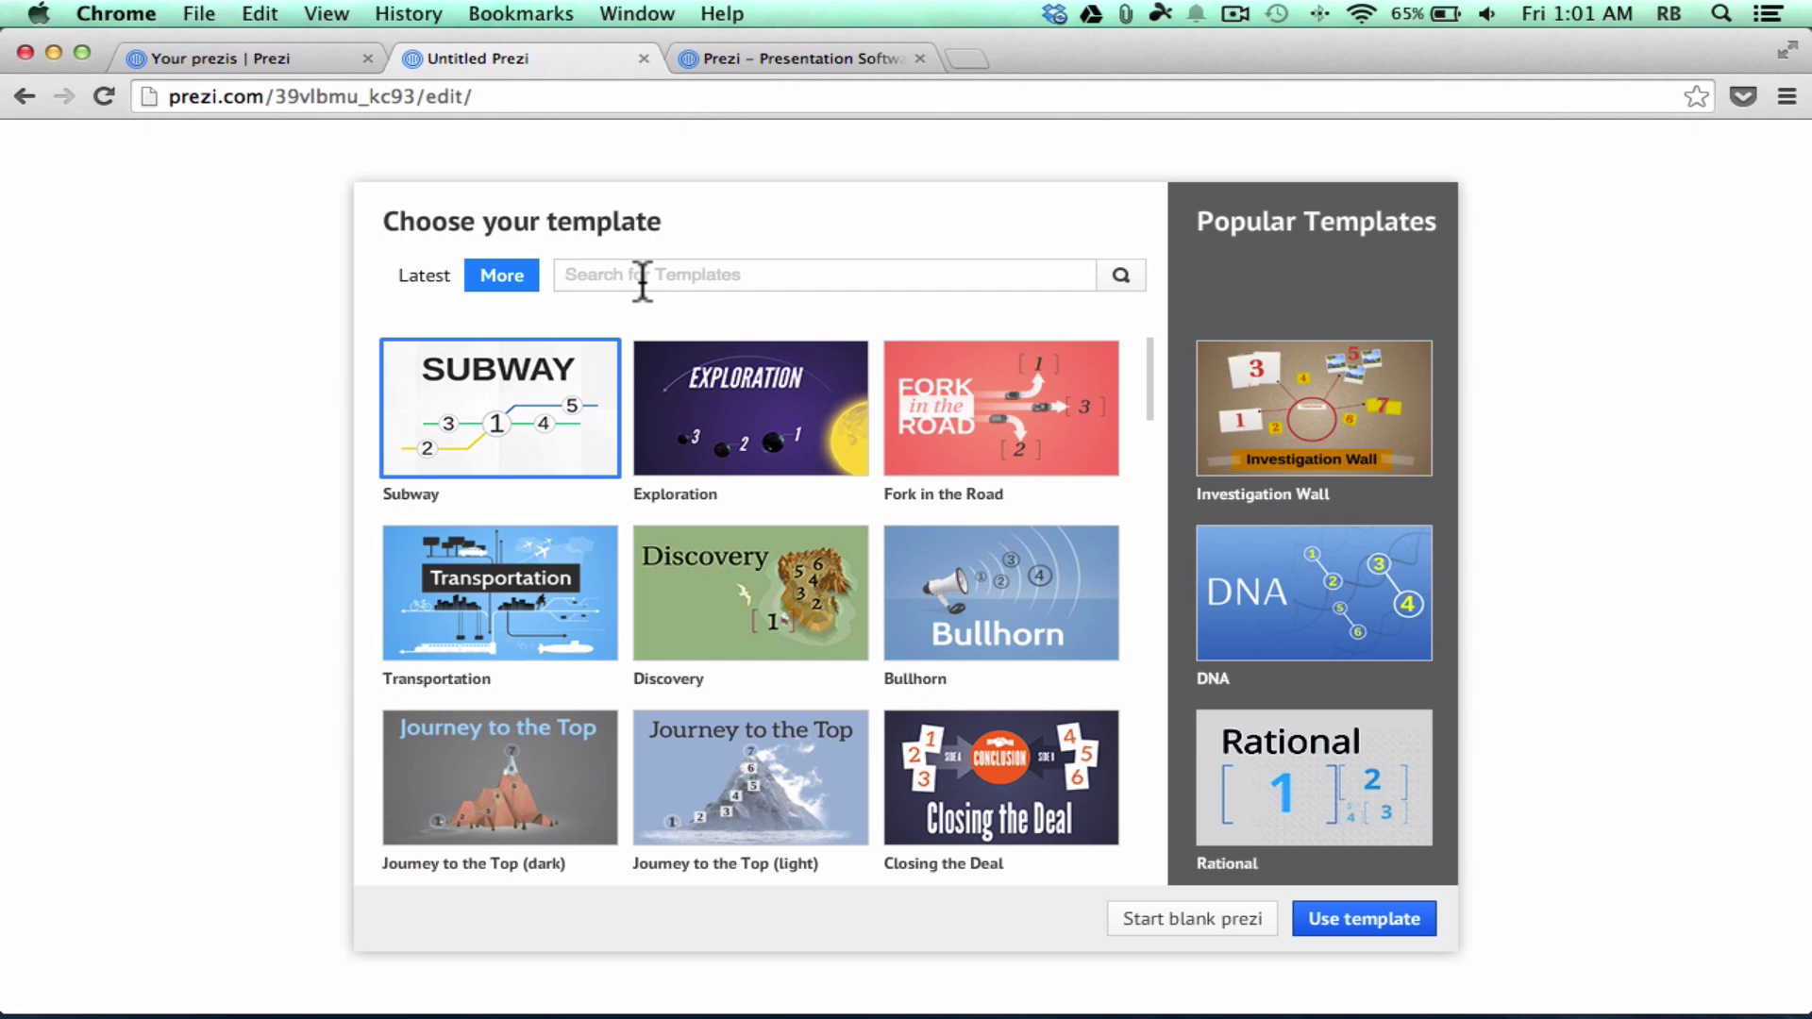
Search templates for 'journey' and open The Road Ahead template for editing.
text(journey)
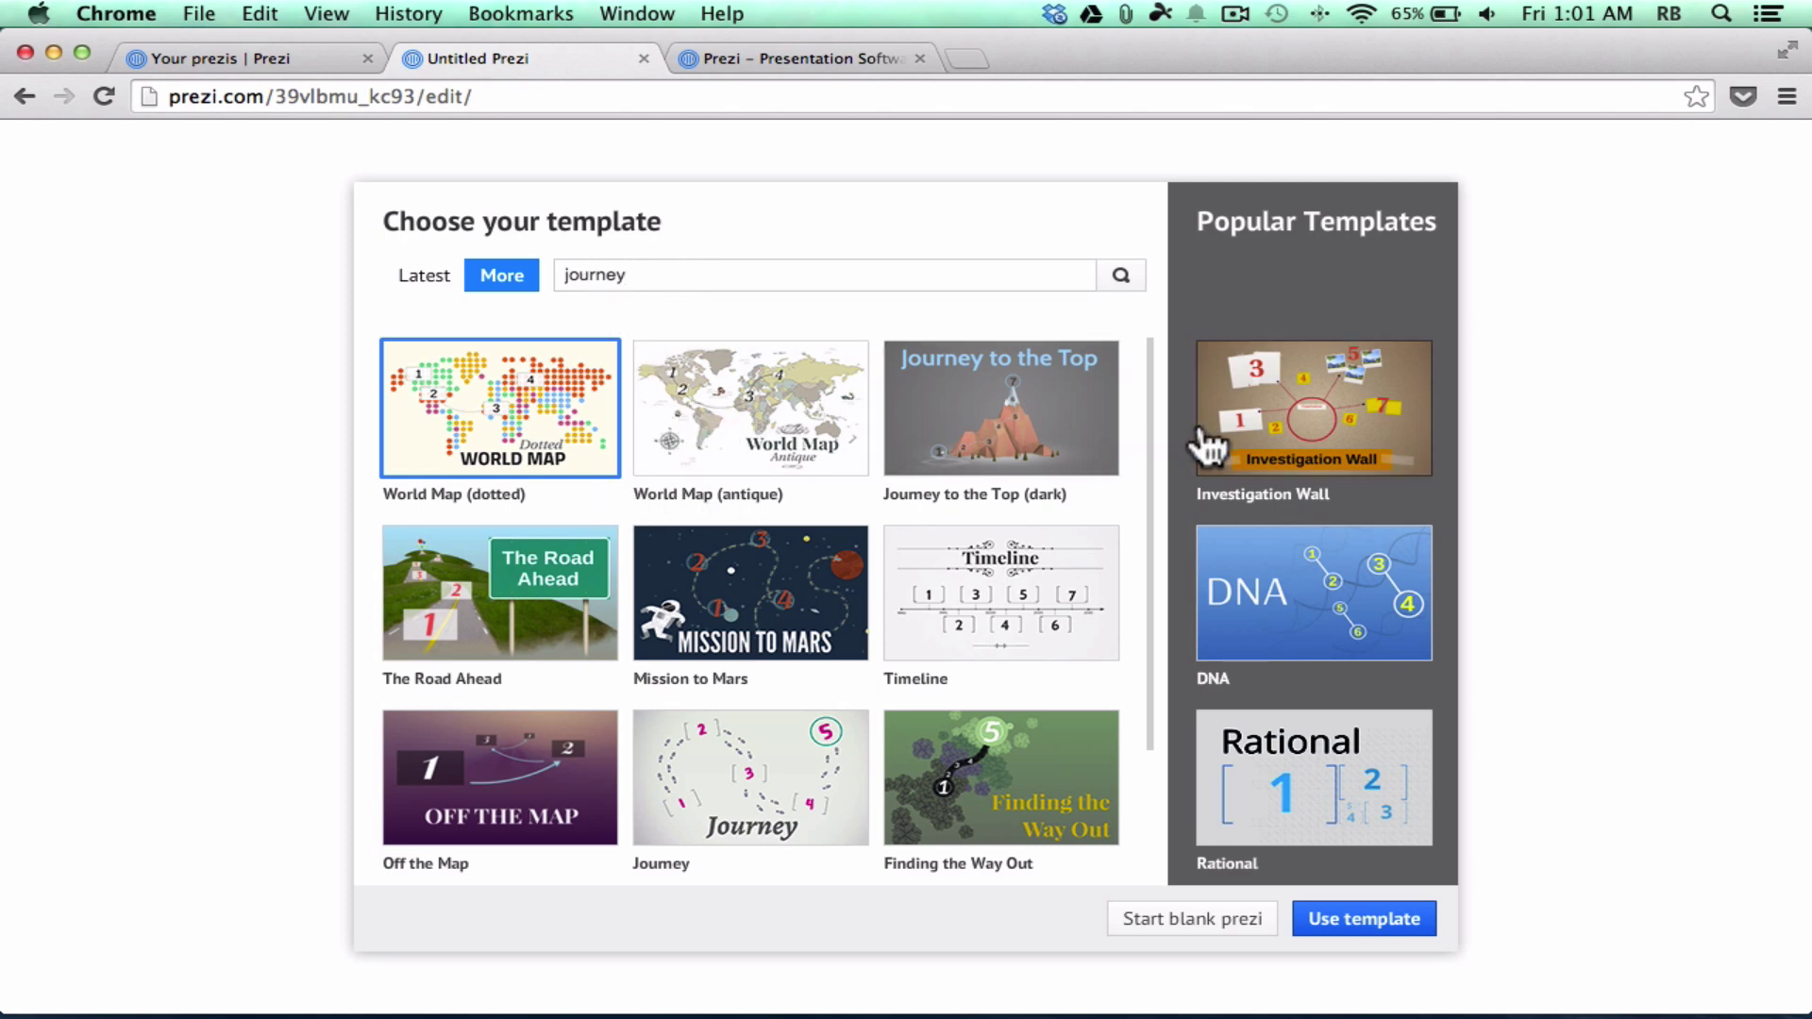
drag(1153, 415, 1160, 572)
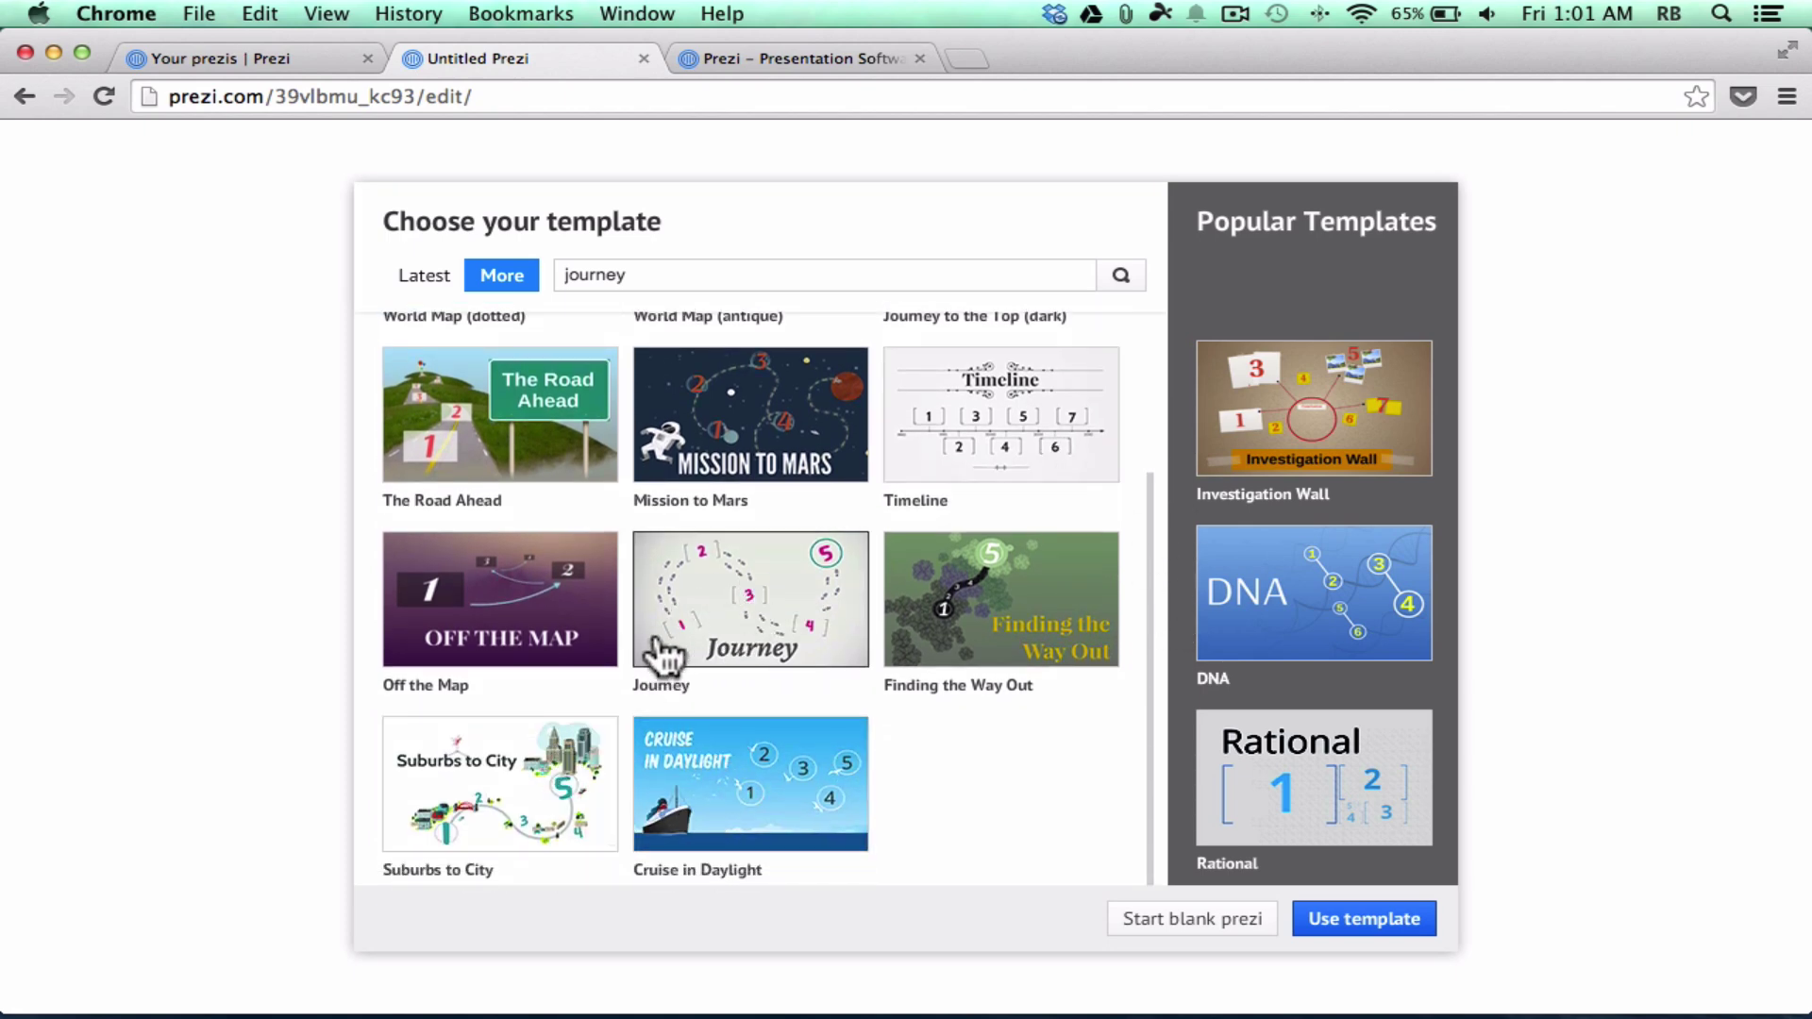
scroll(944, 496, up, 4)
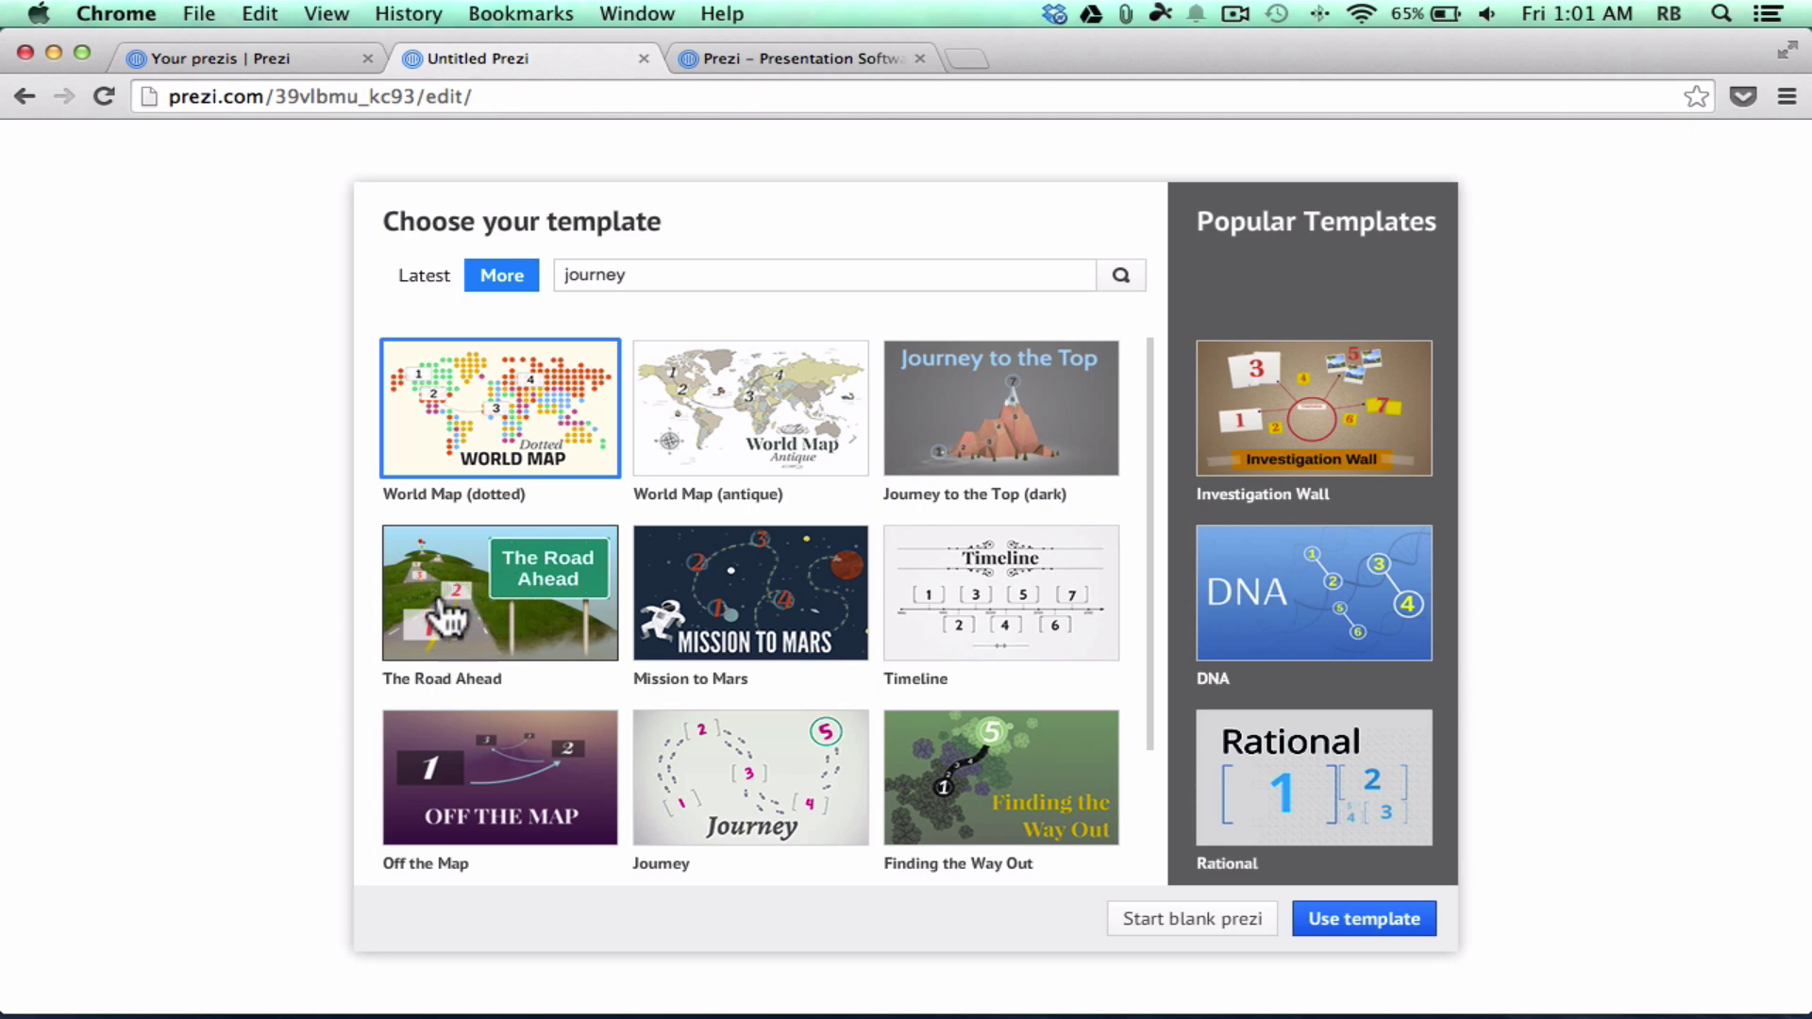
scroll(443, 618, down, 3)
click(467, 519)
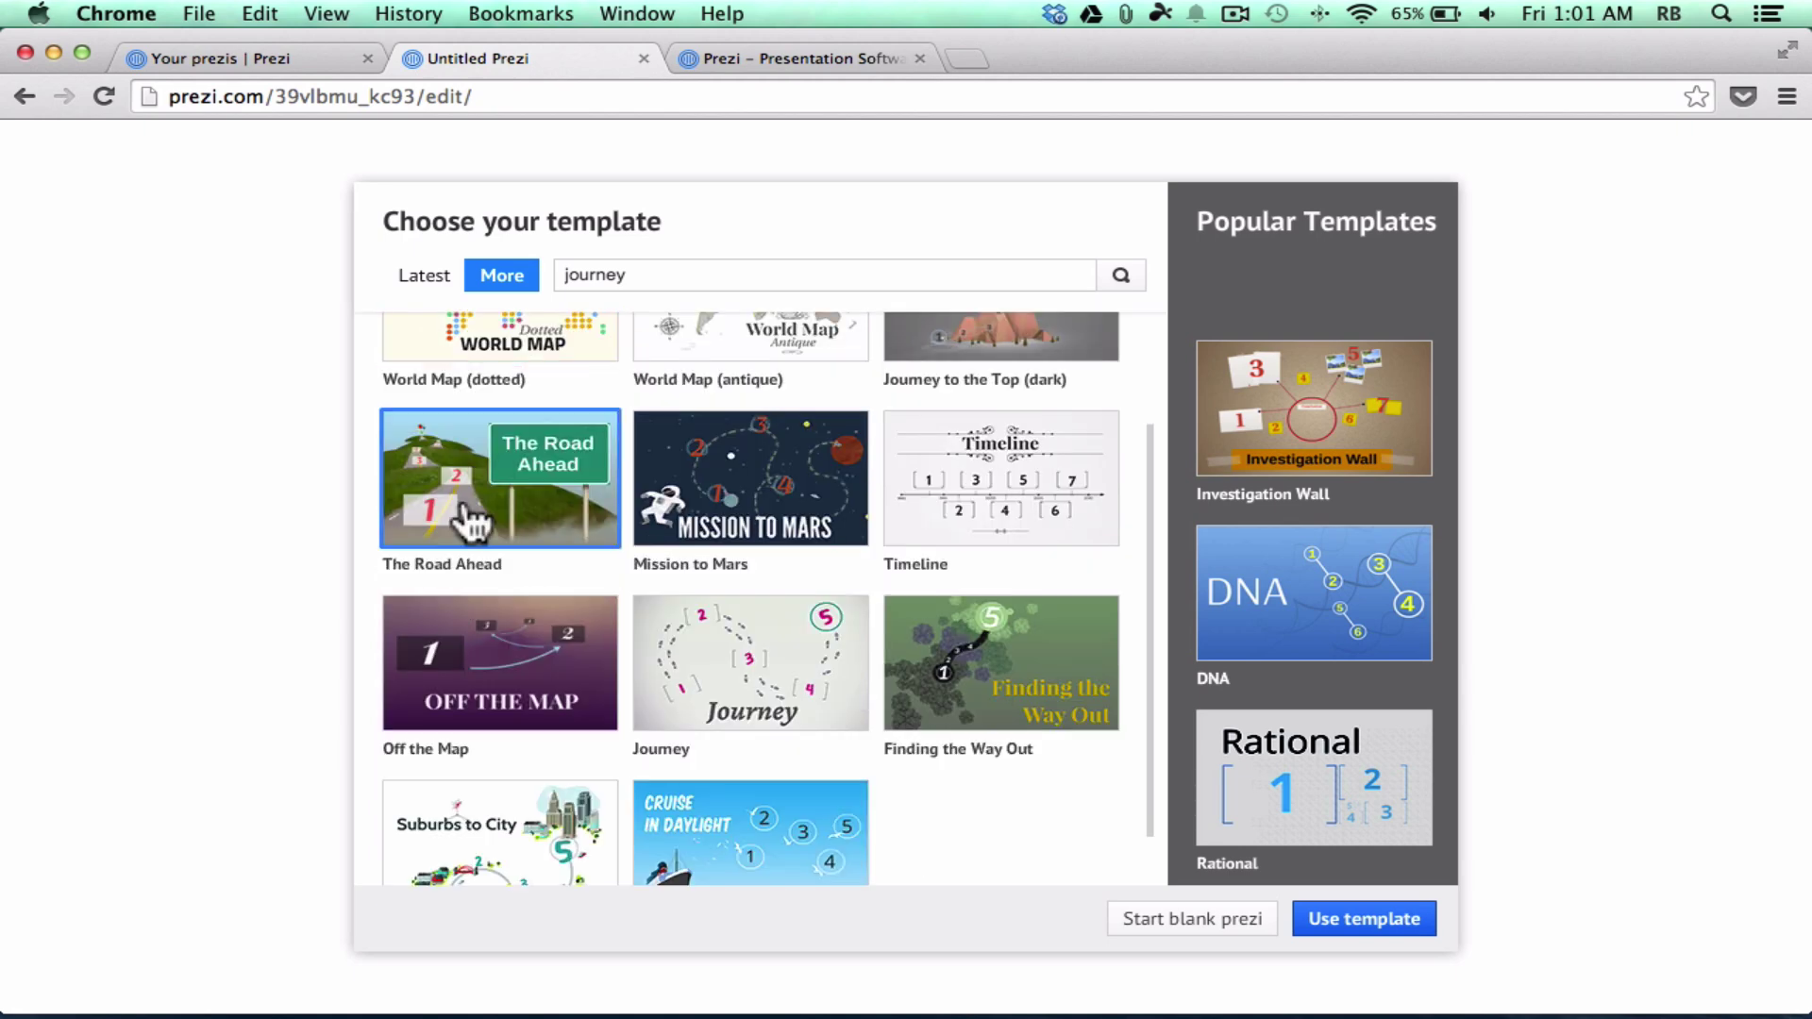
double_click(563, 517)
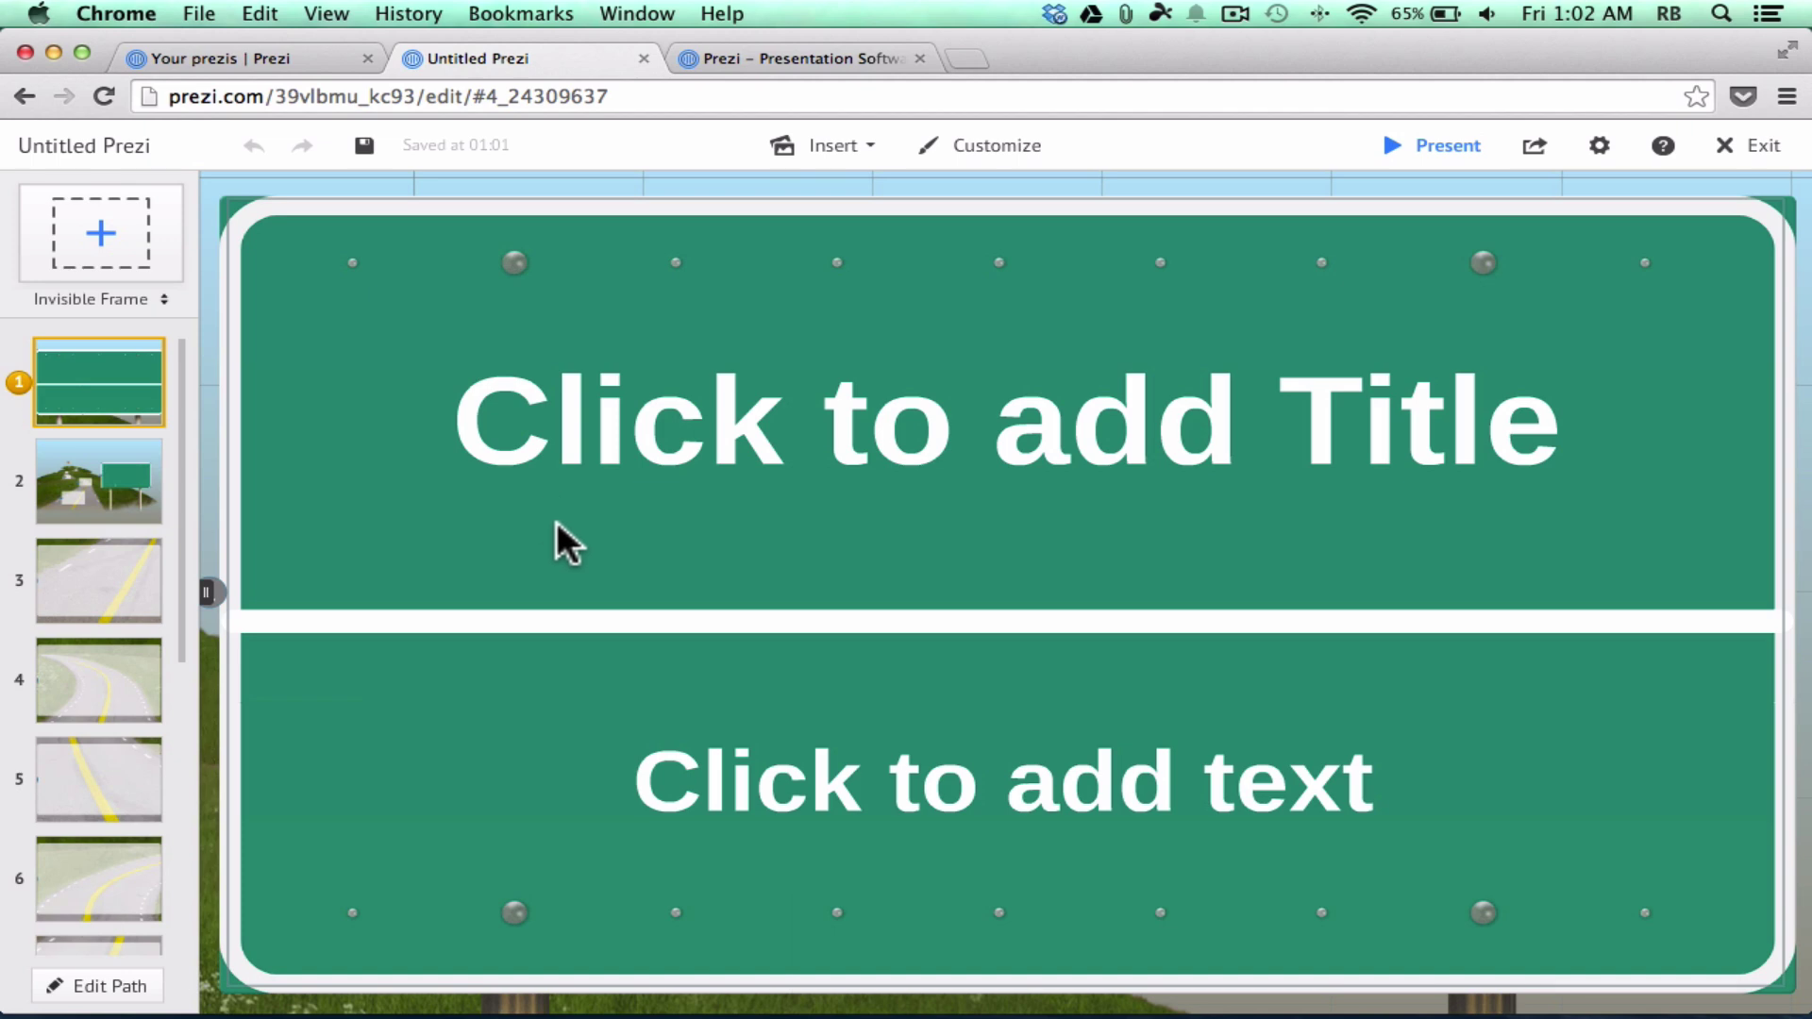
scroll(89, 439, up, 2)
click(112, 477)
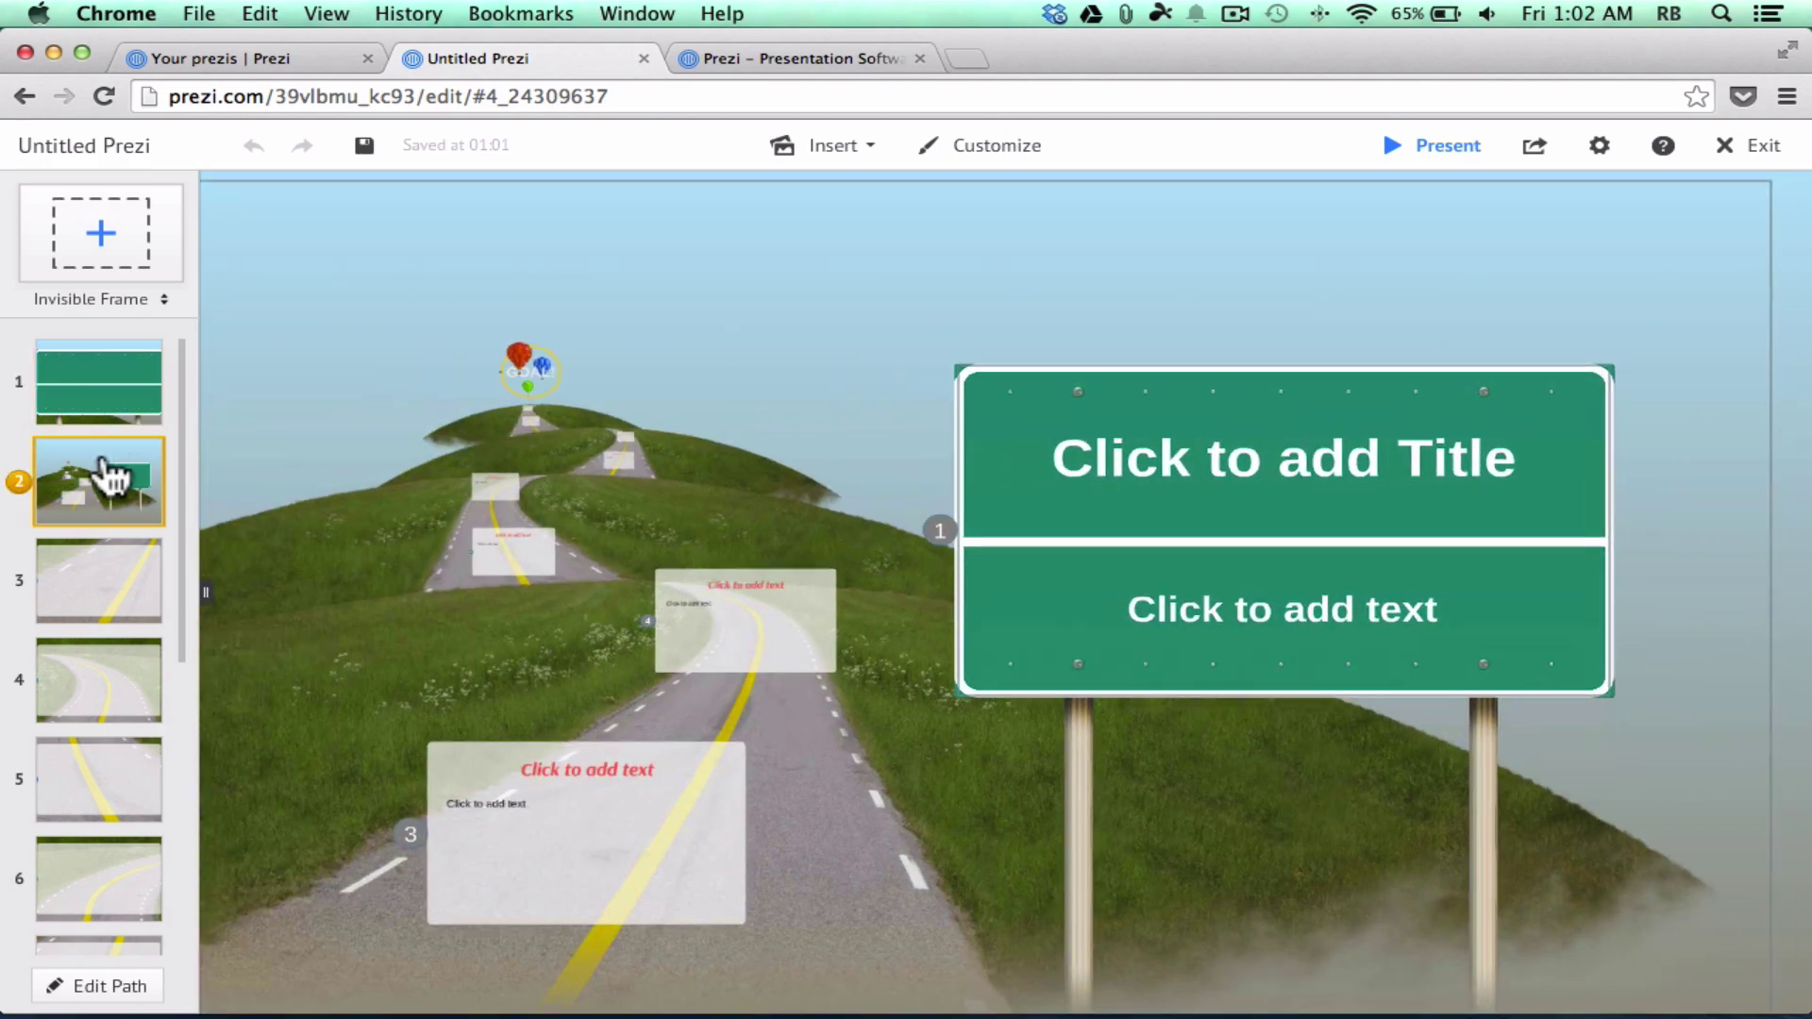
click(88, 604)
click(87, 699)
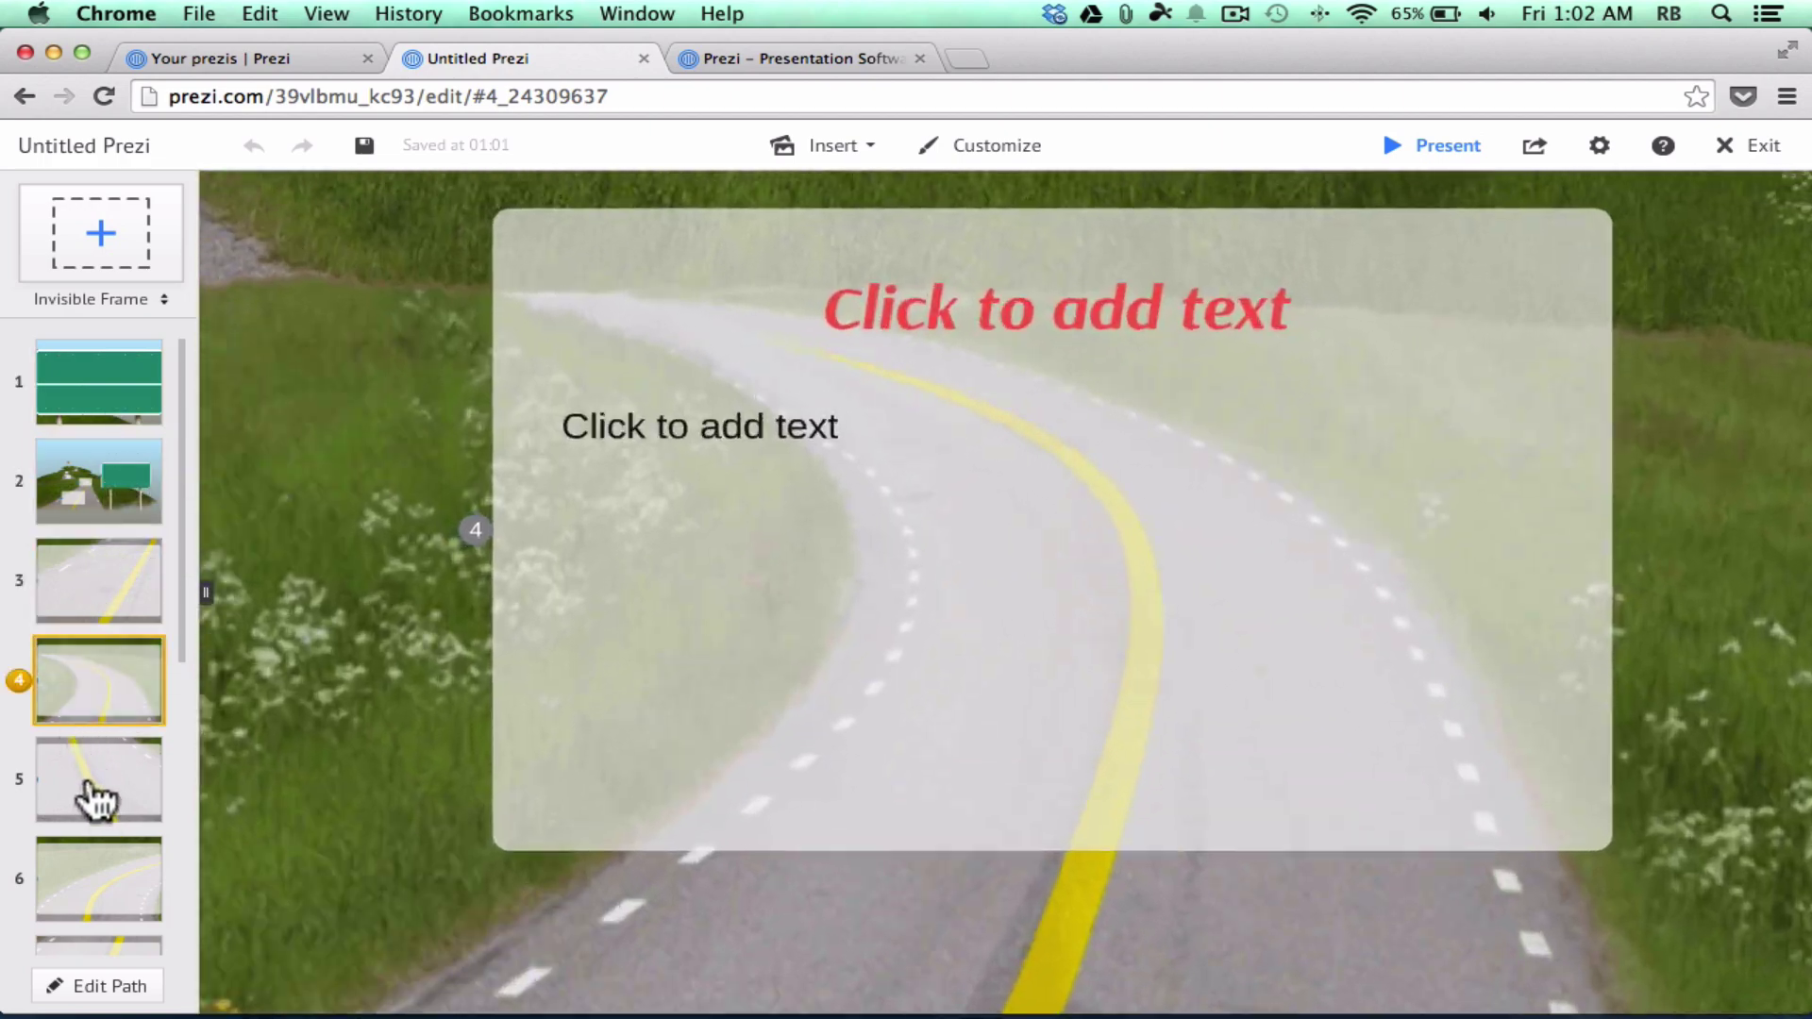
click(113, 793)
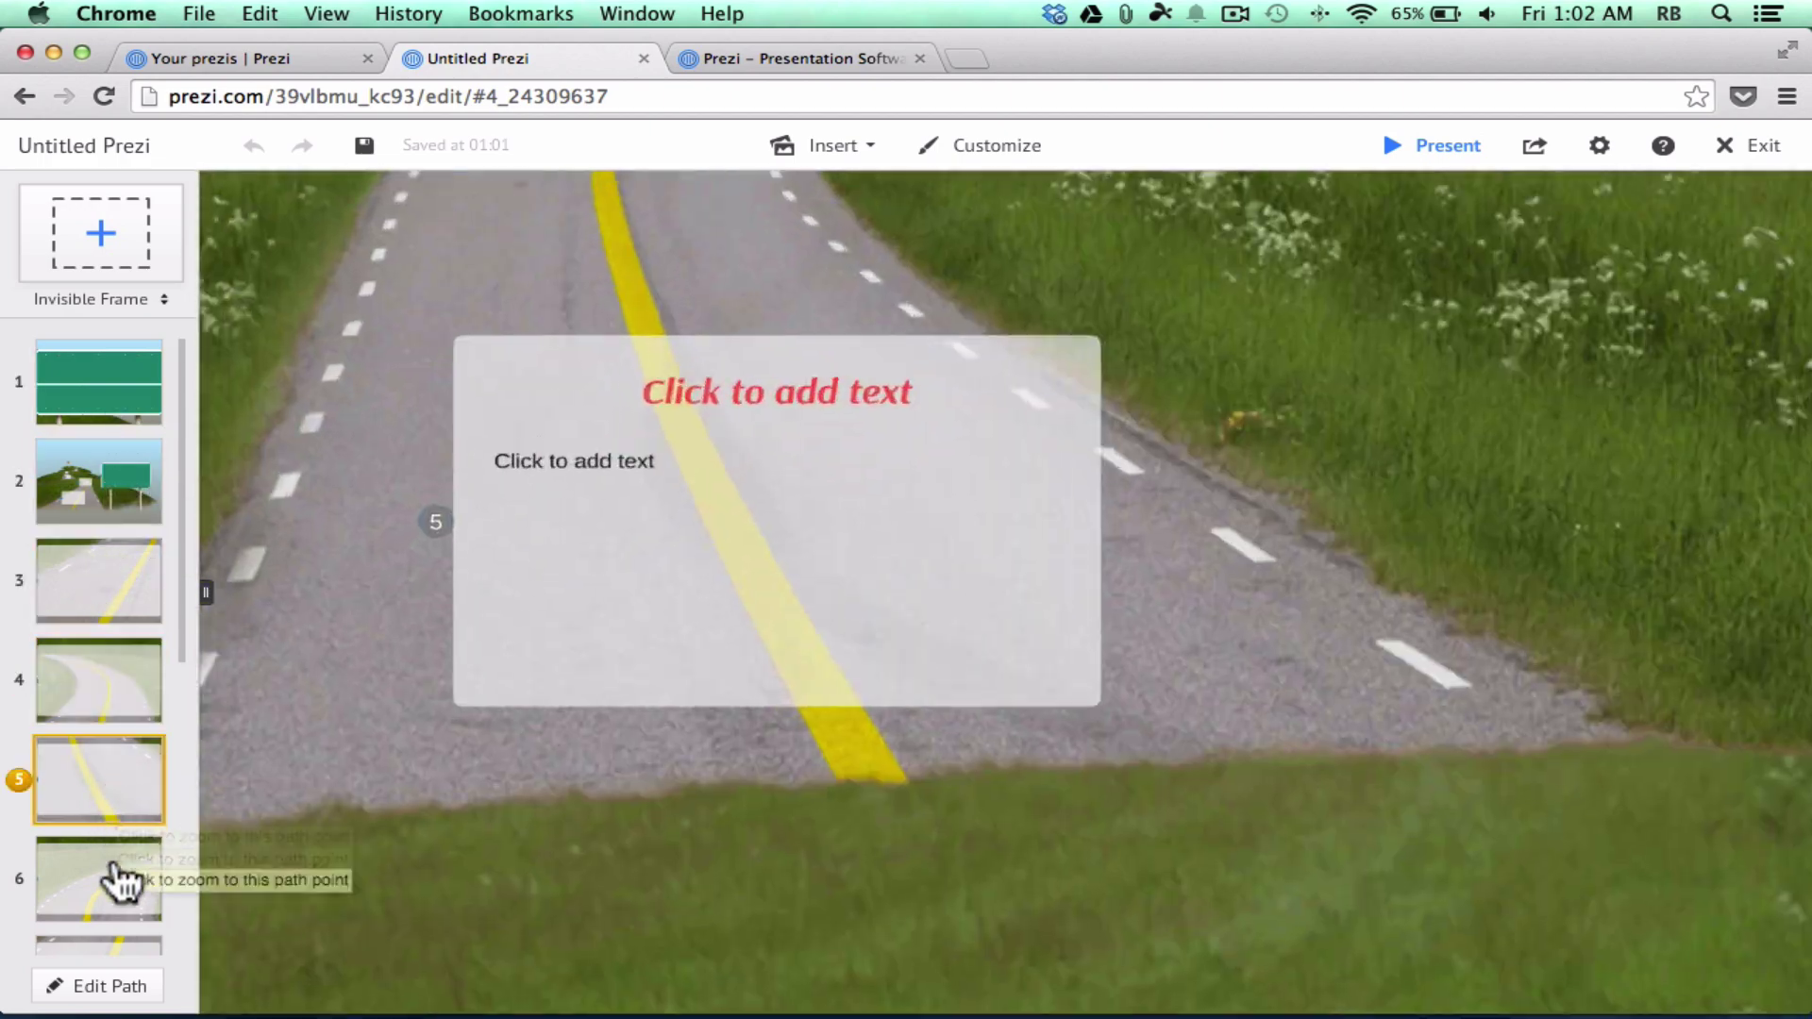
click(121, 882)
click(121, 885)
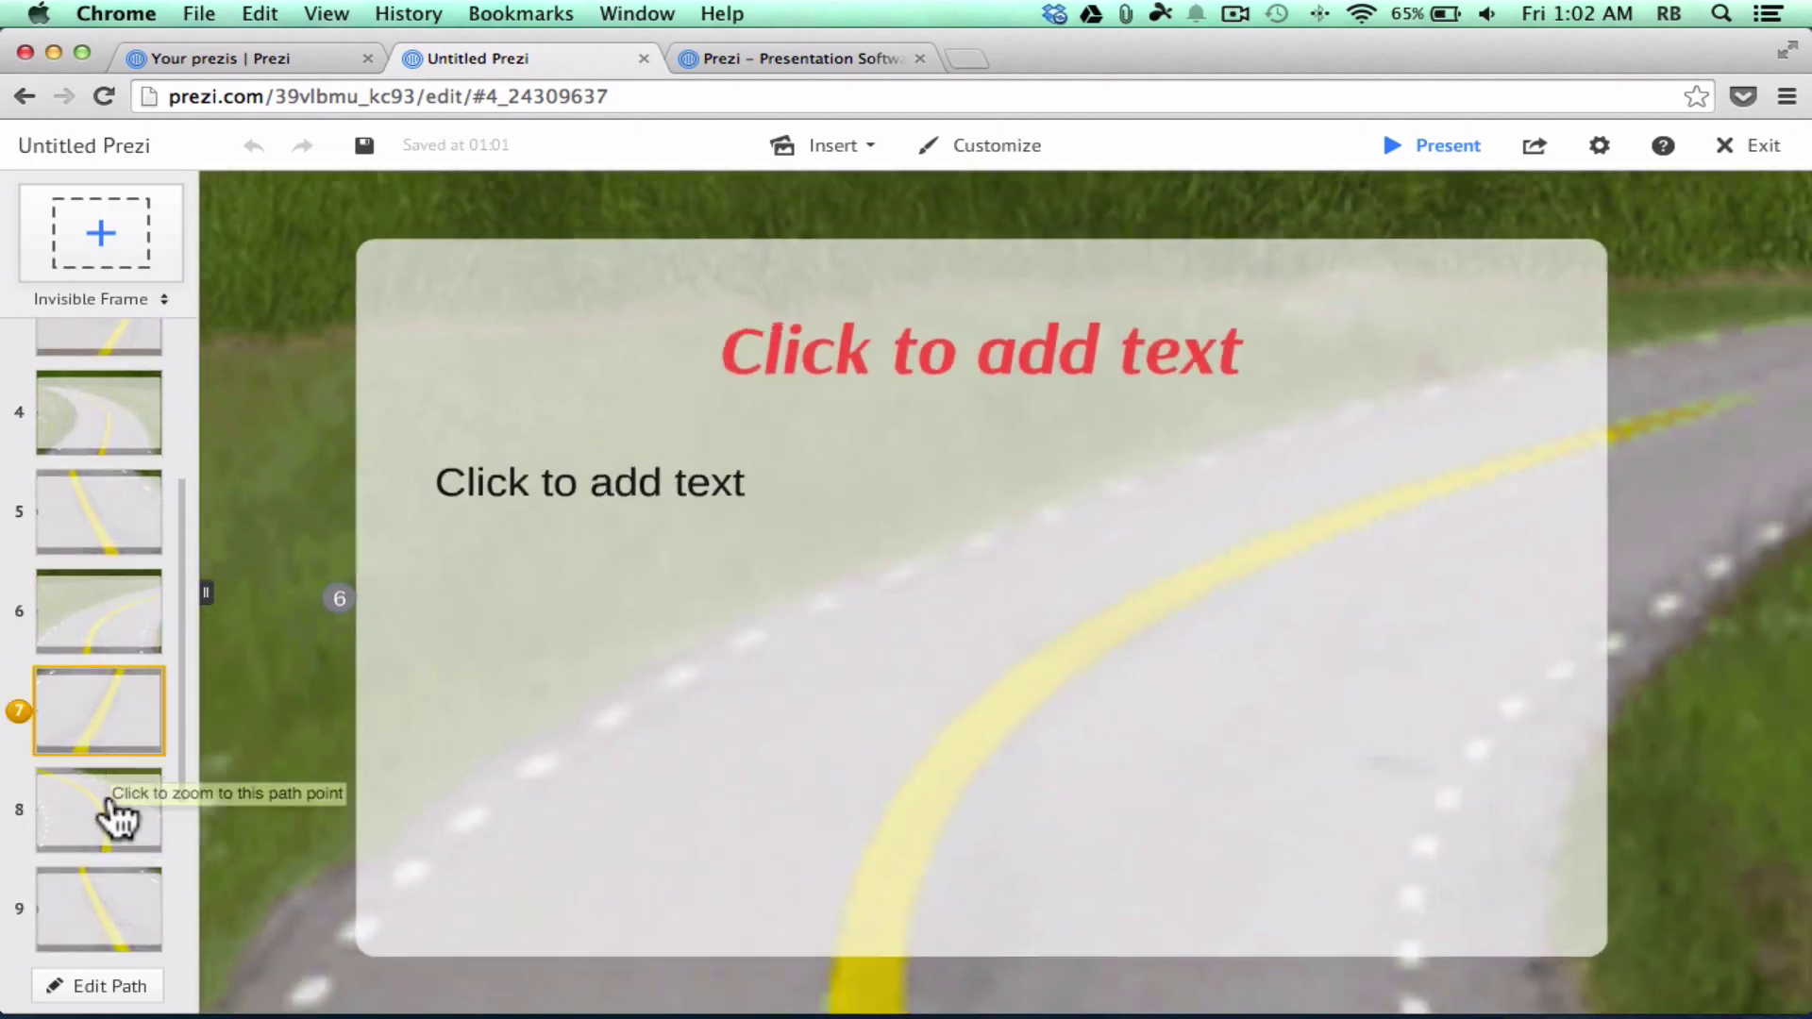
scroll(113, 837, up, 5)
click(121, 403)
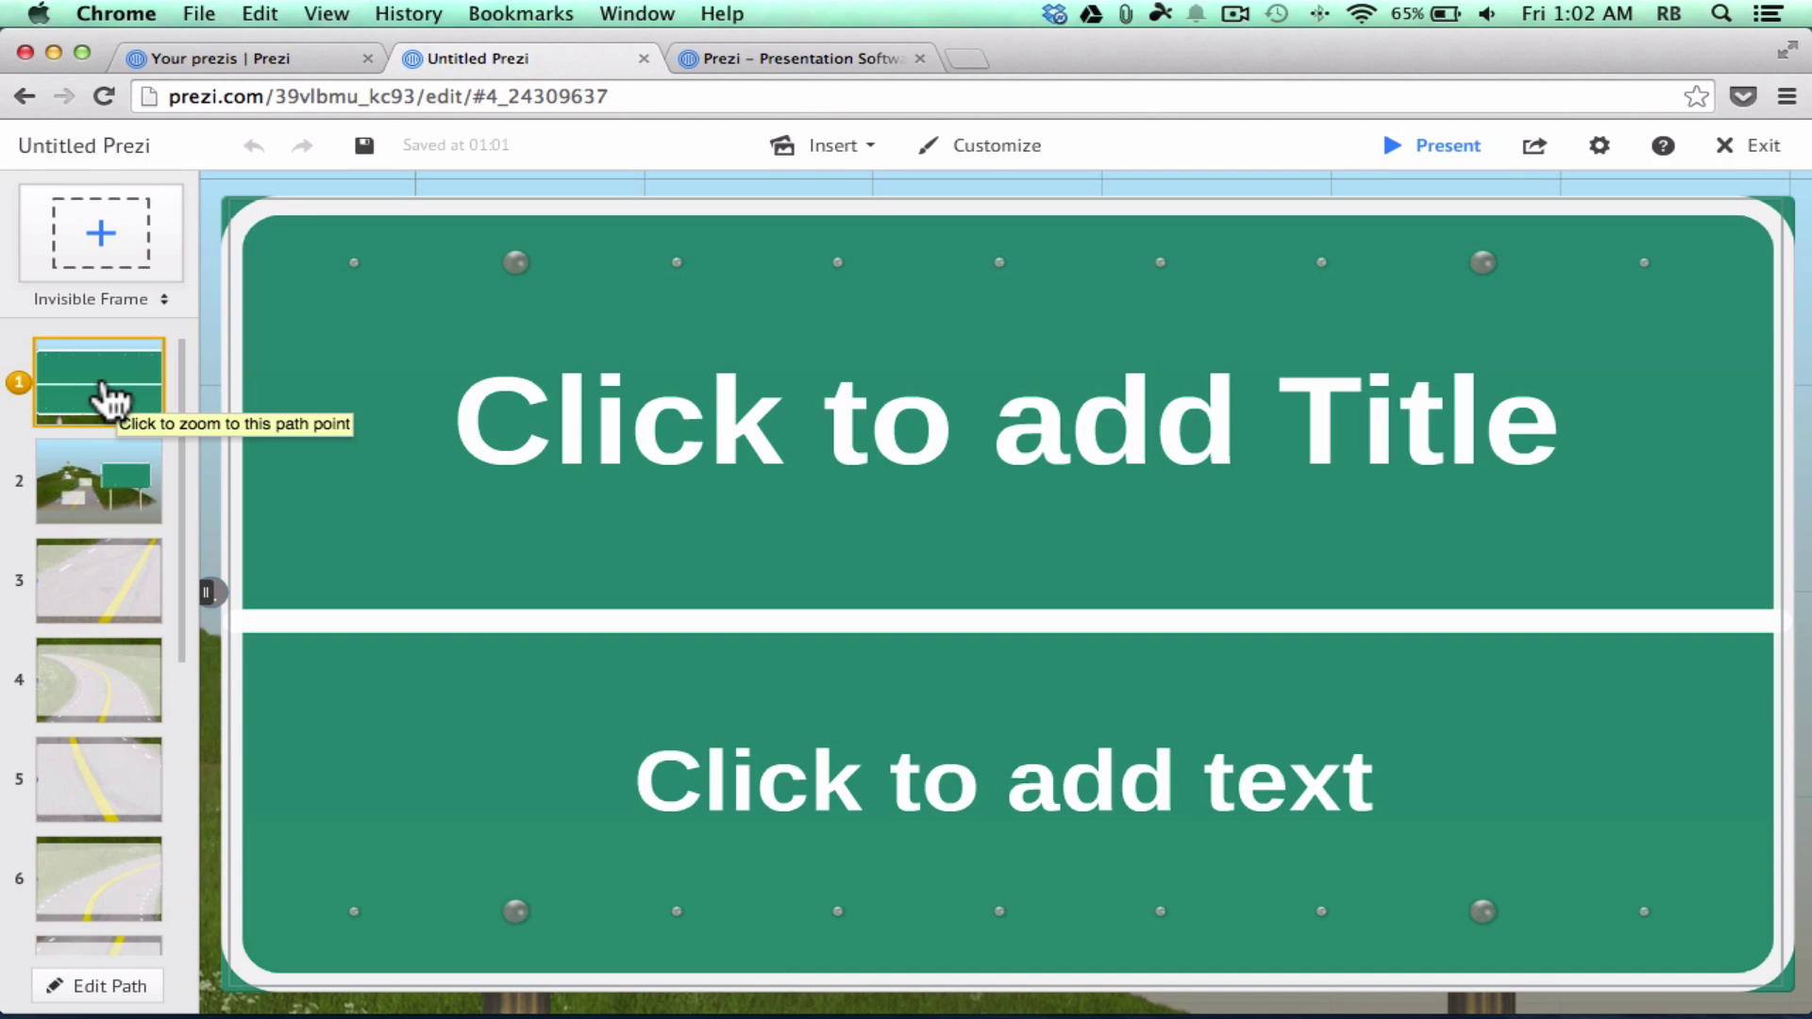
Paste 'Getting into College' as the sign's title and 'without losing your mind' as its subtitle.
click(1032, 440)
text(Getting into College)
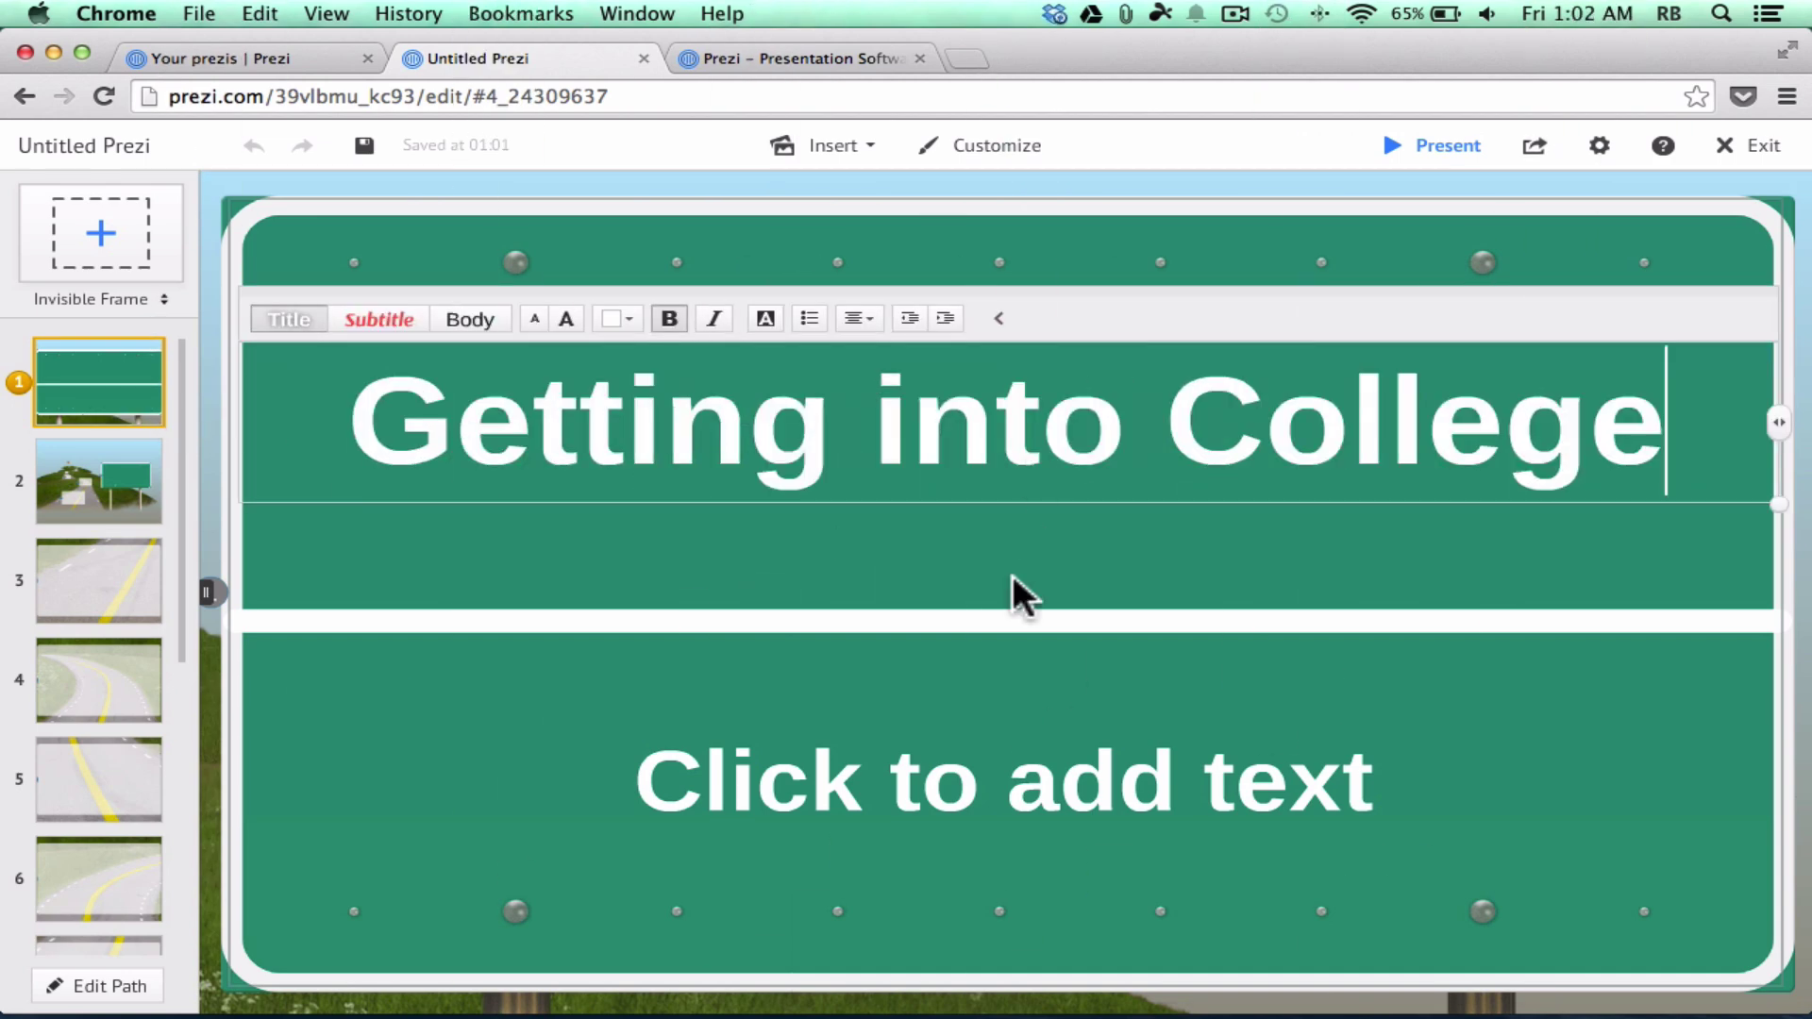
click(963, 797)
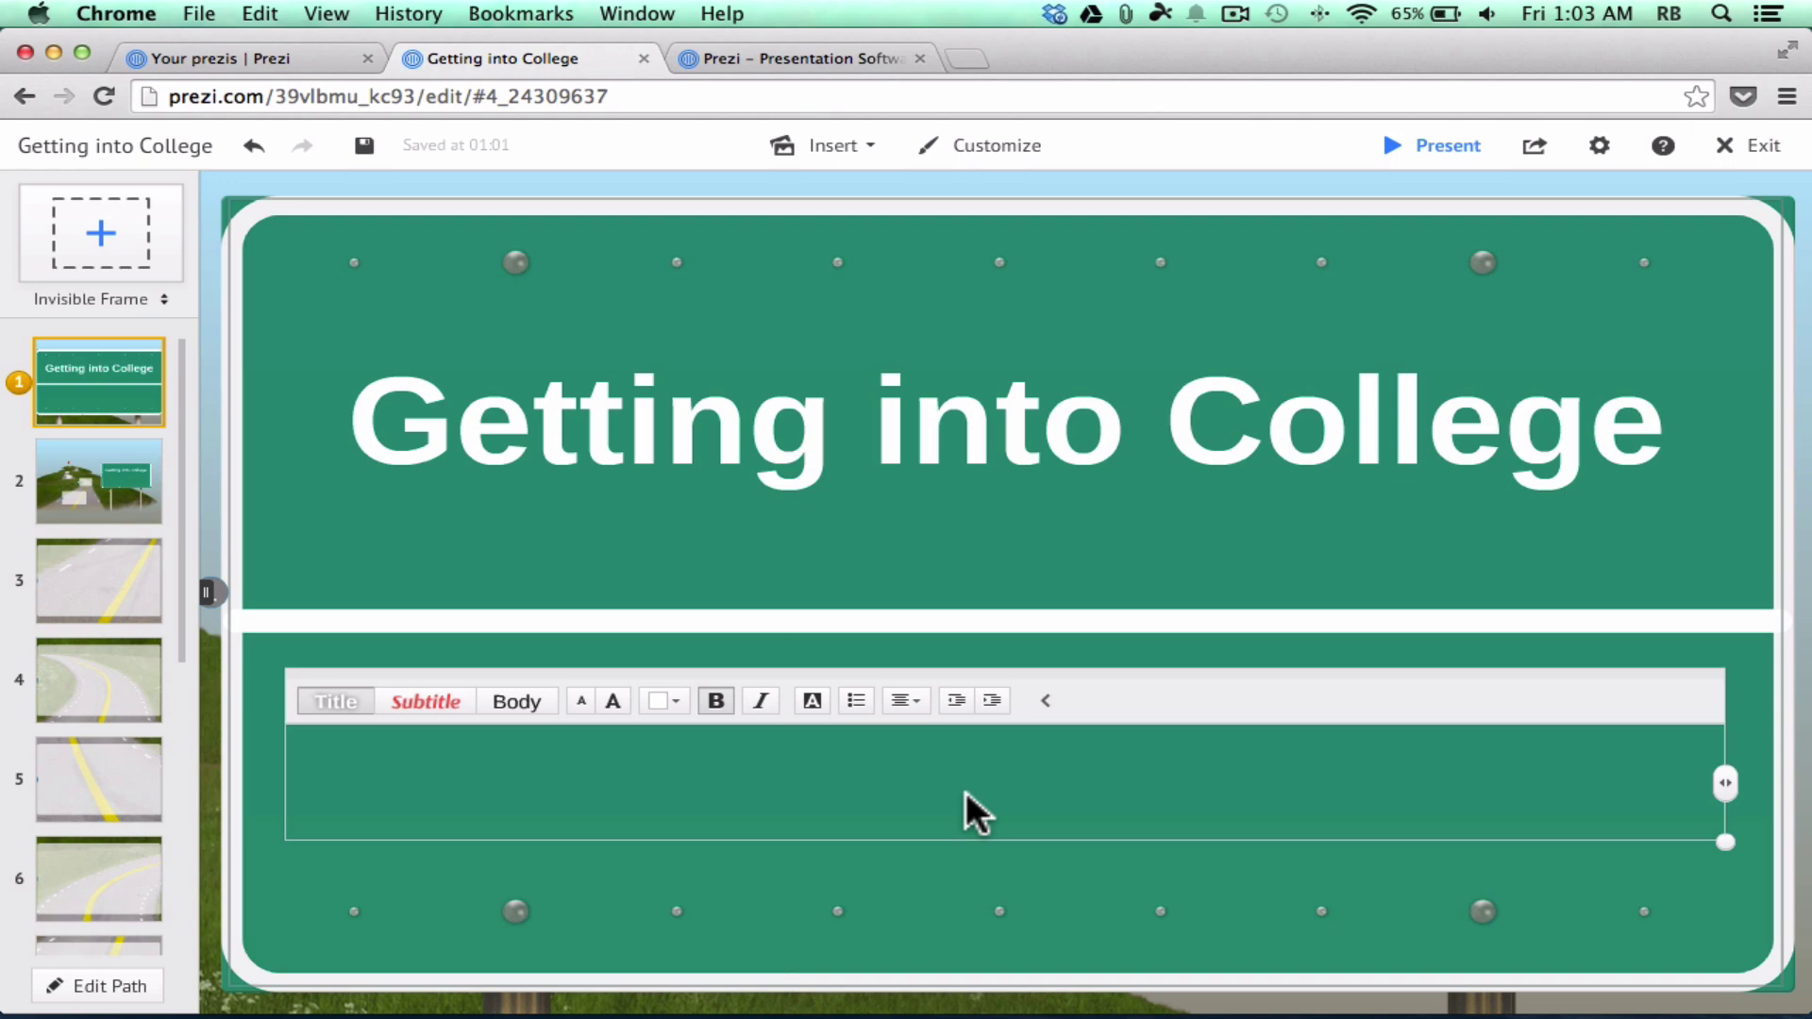
text(without losing your mind)
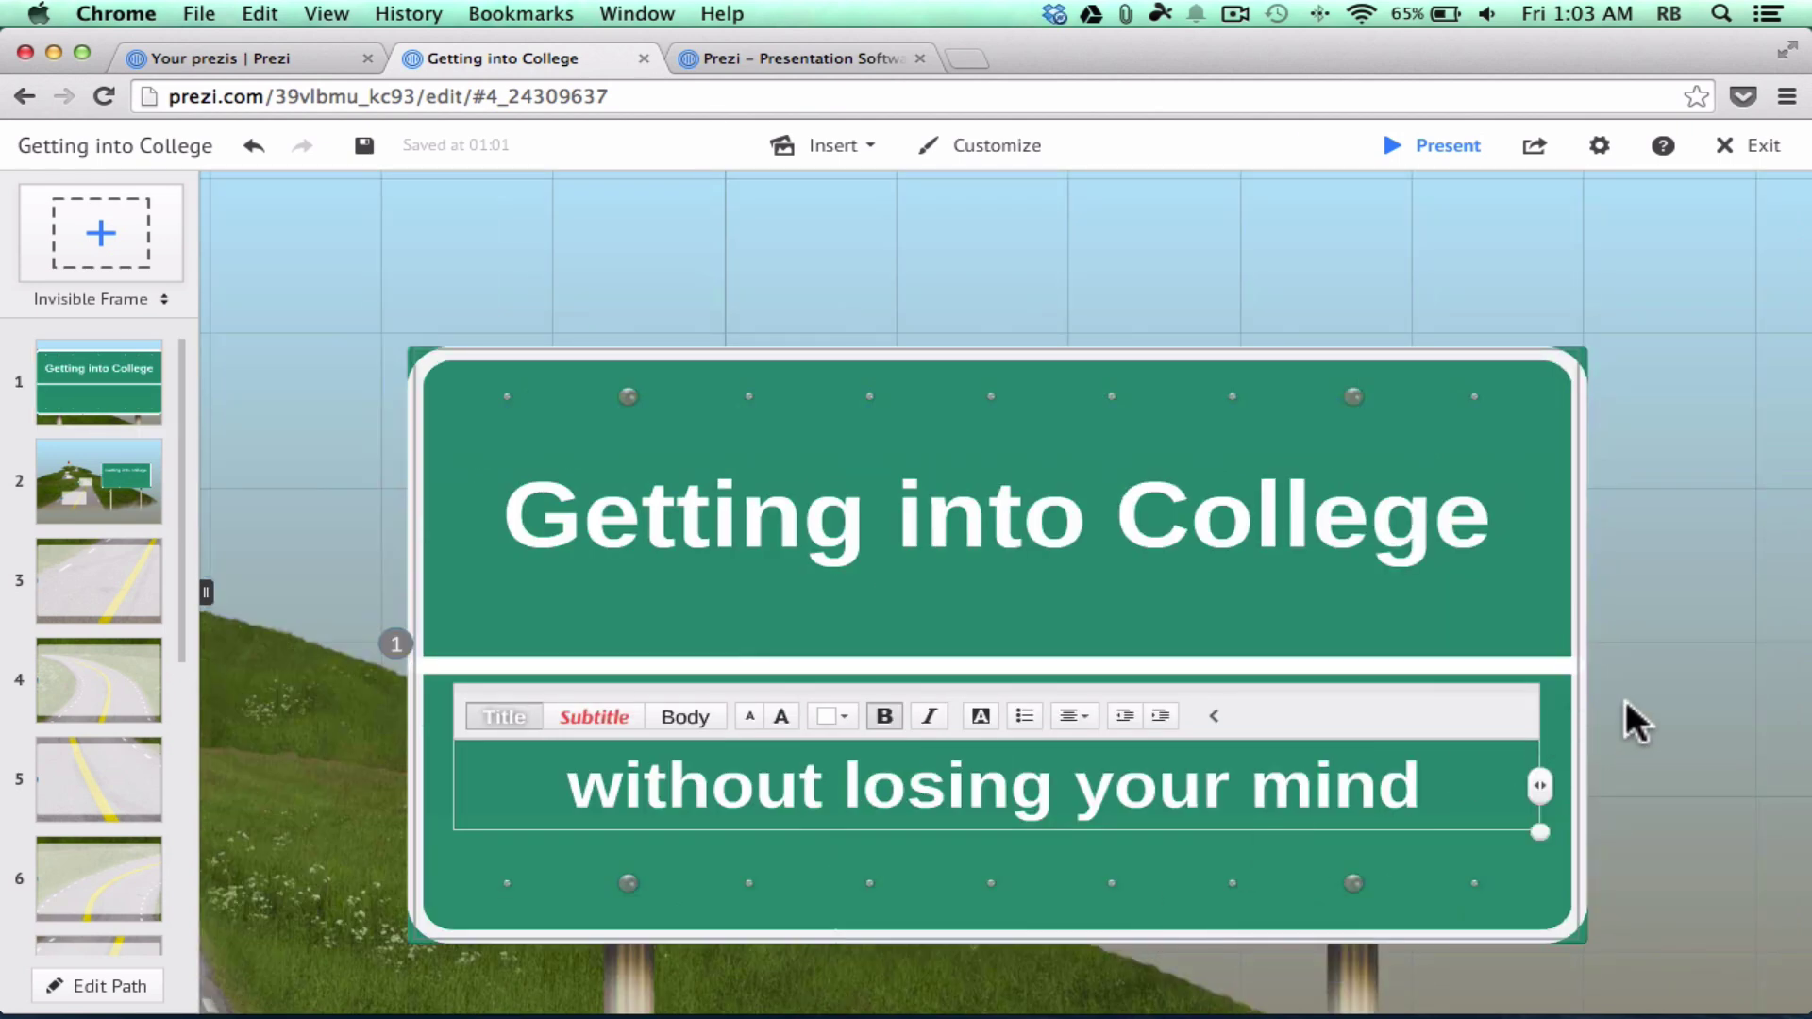
click(1625, 703)
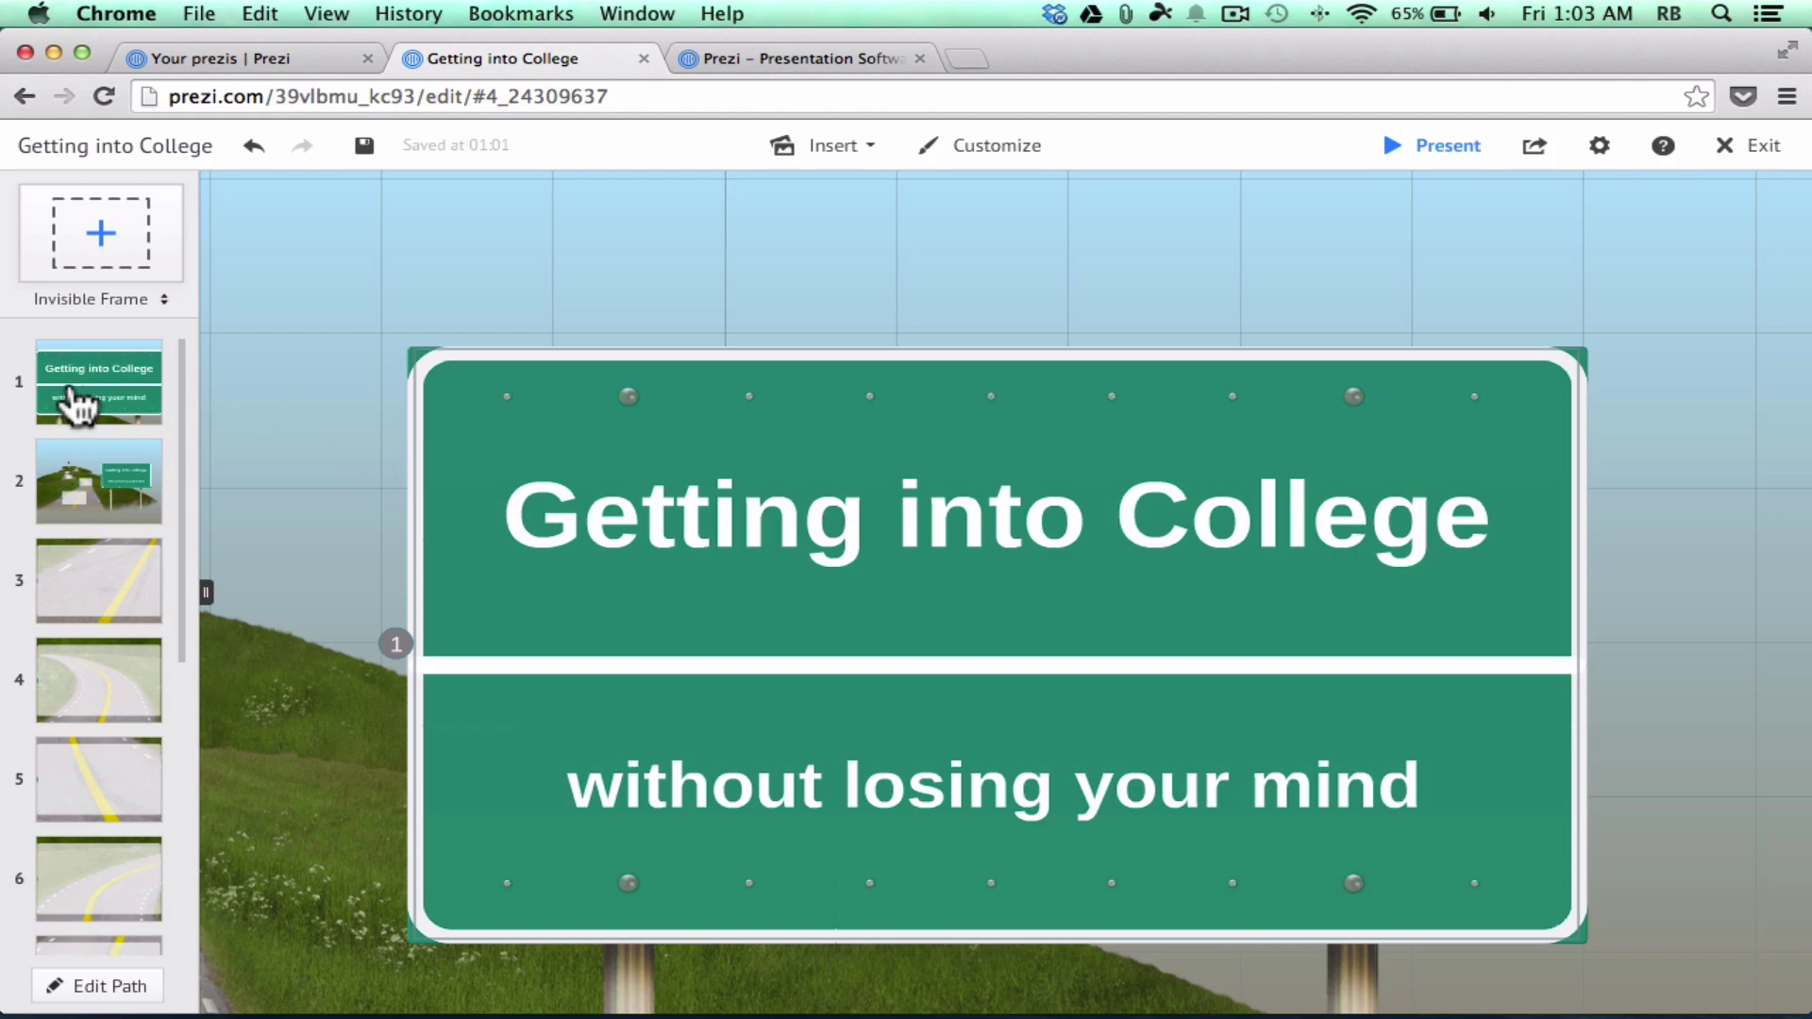
Go to frame 3 and type sample text into its red title and body placeholders.
click(121, 486)
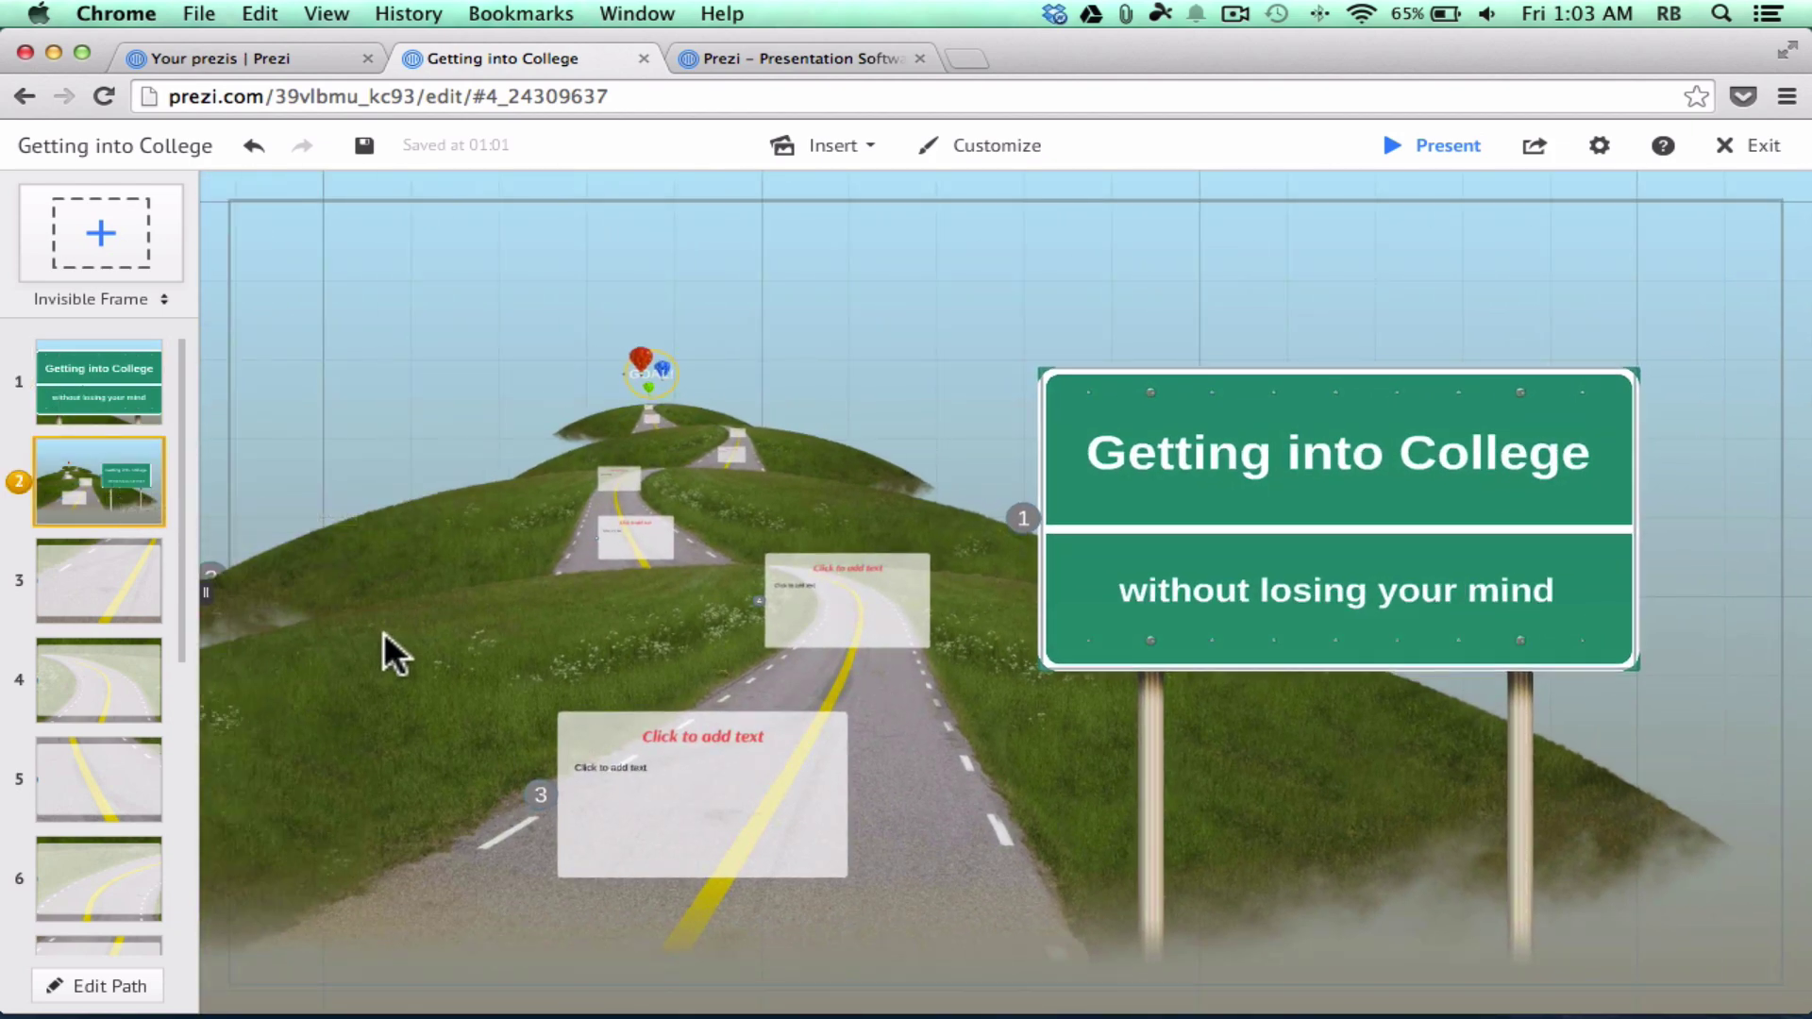
click(109, 592)
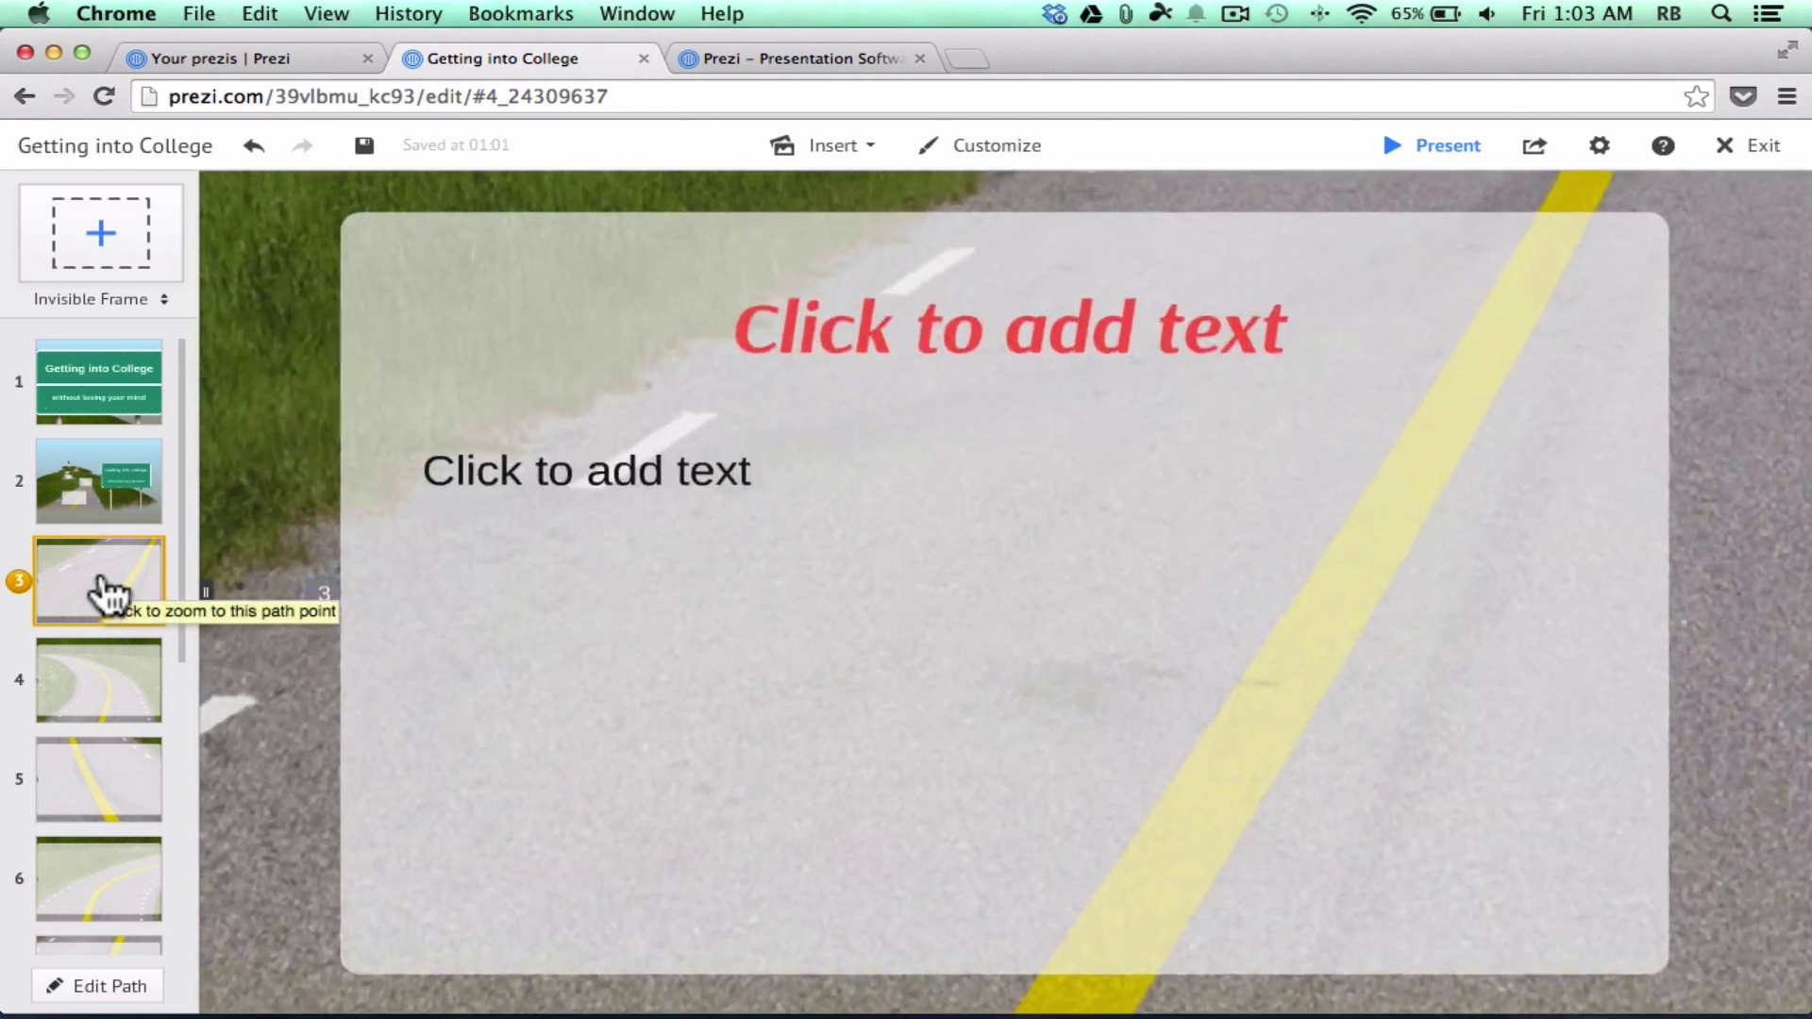
click(1066, 336)
text(jsflkja;lskdjfkl;askljdf)
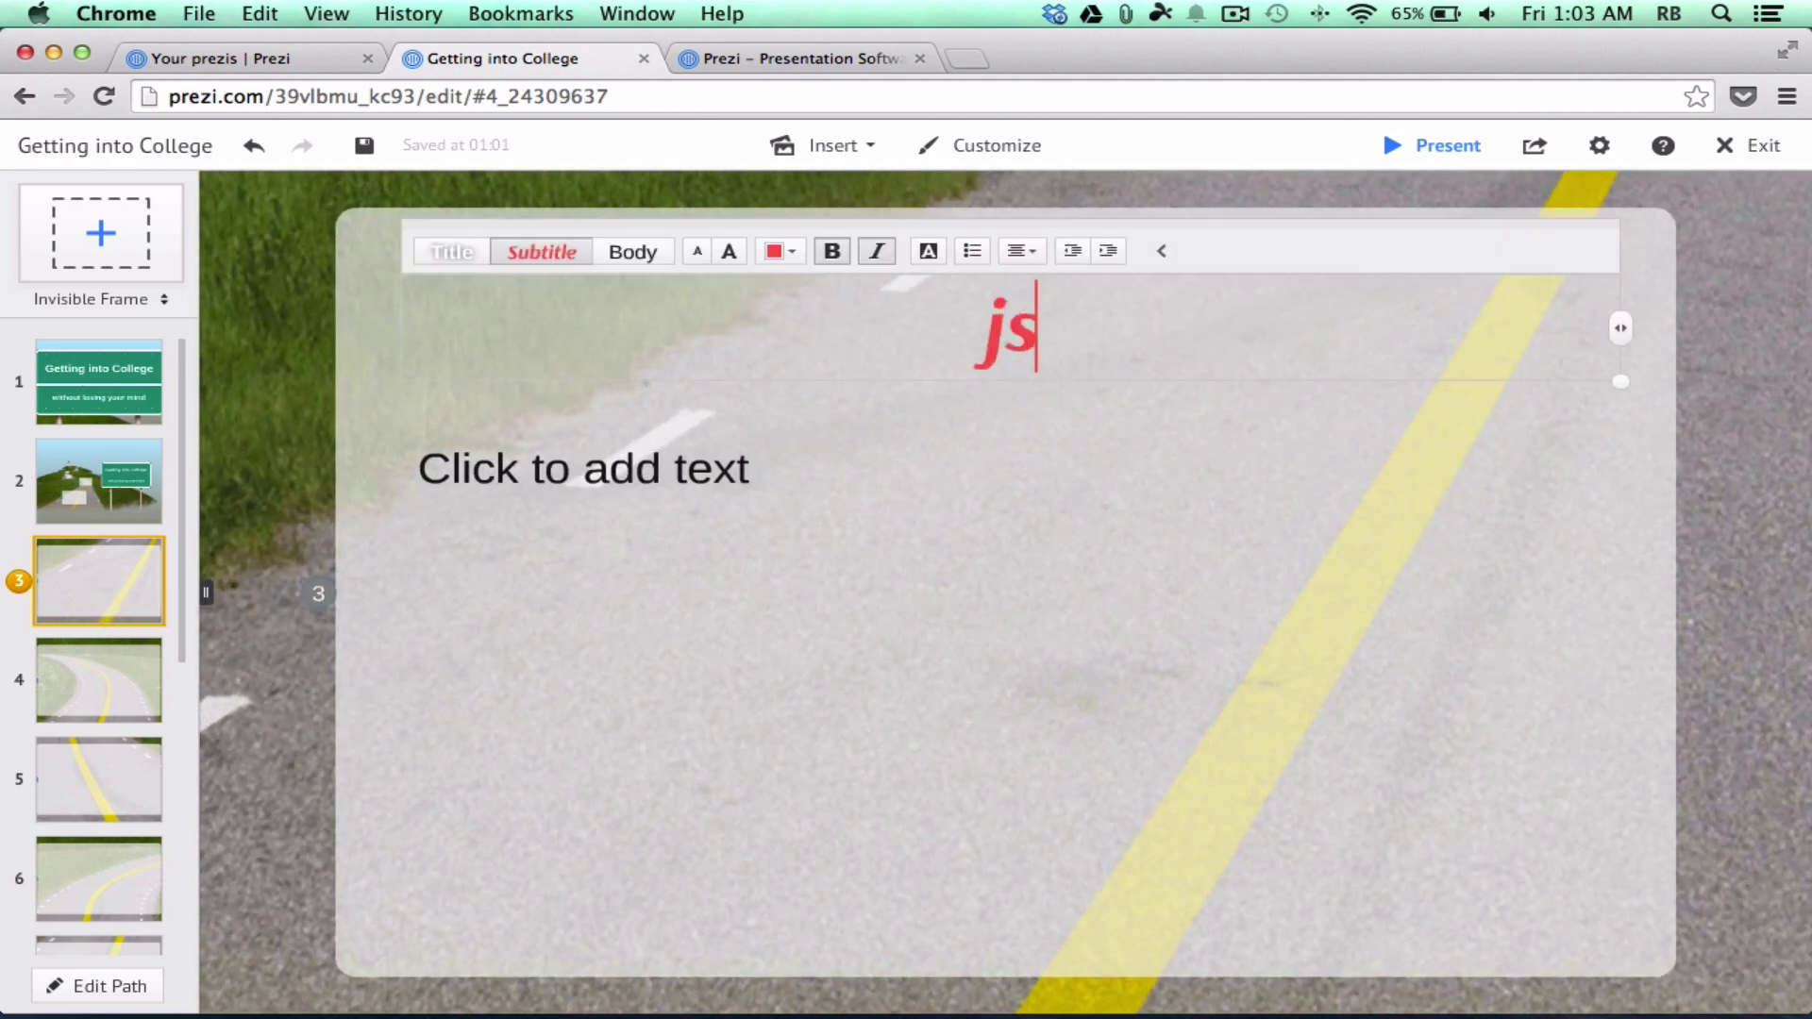
click(693, 491)
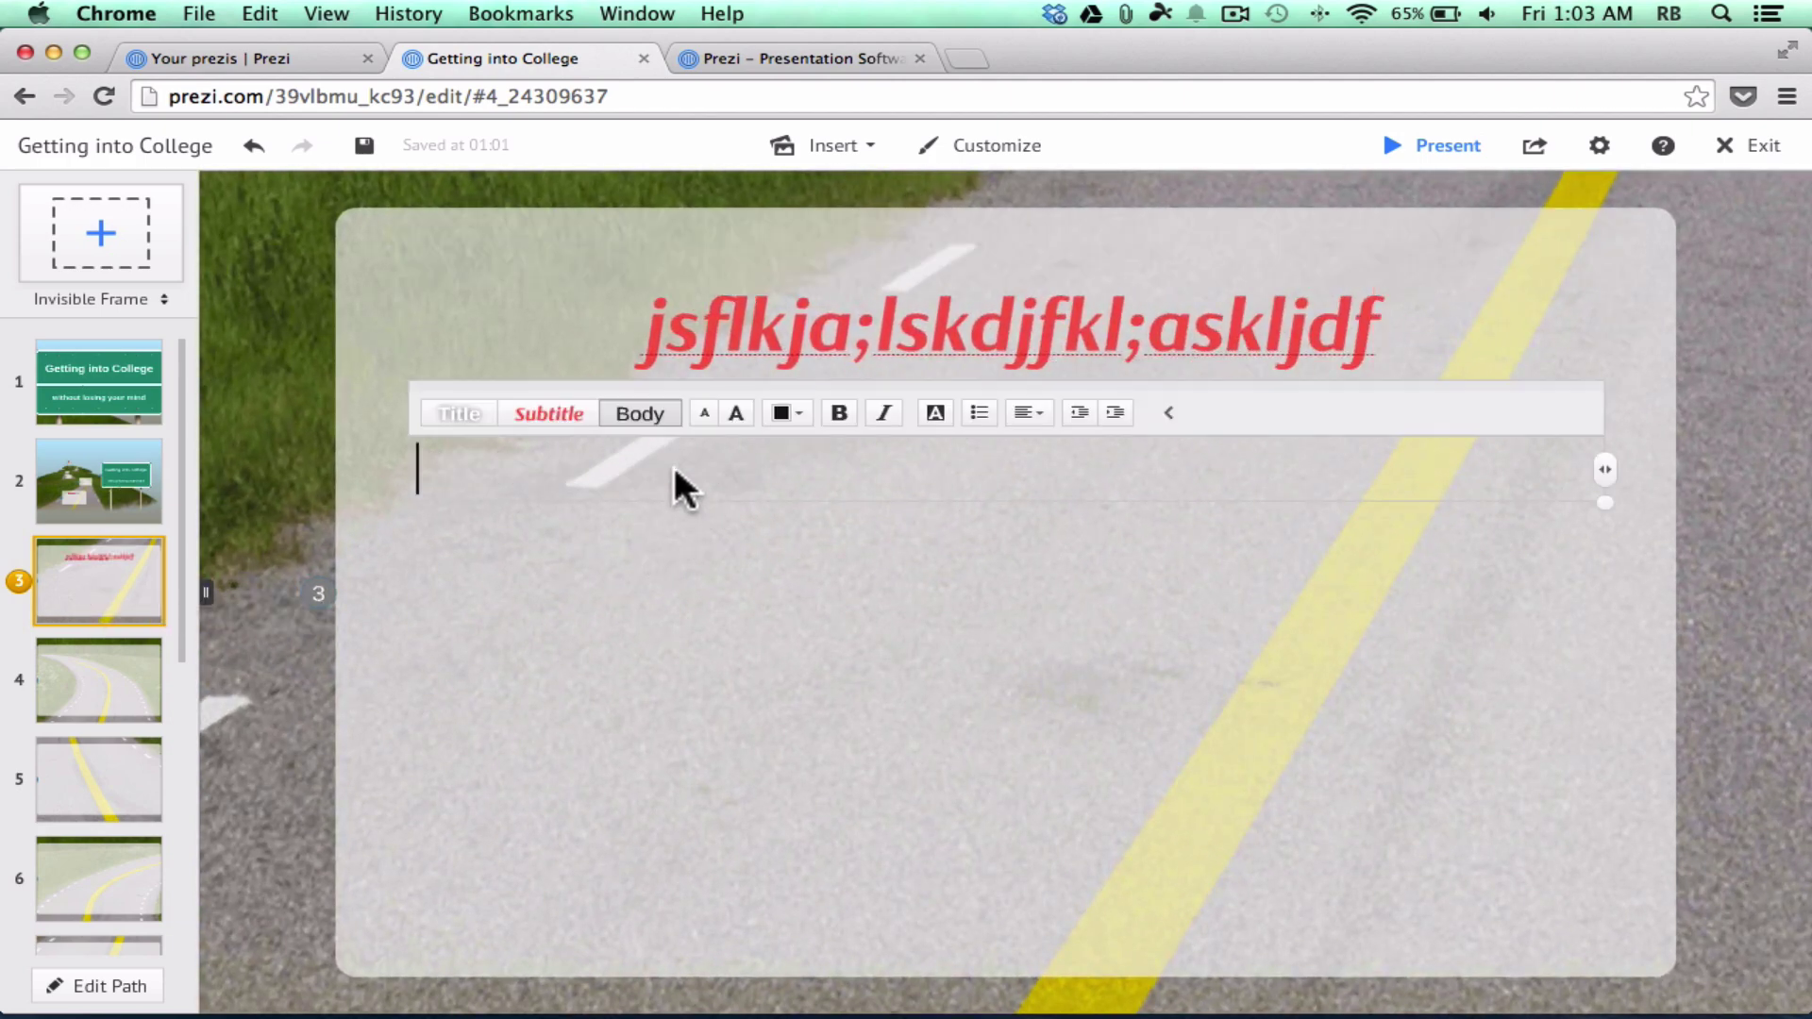
text(ksdljf;lkjsakldfkljas;)
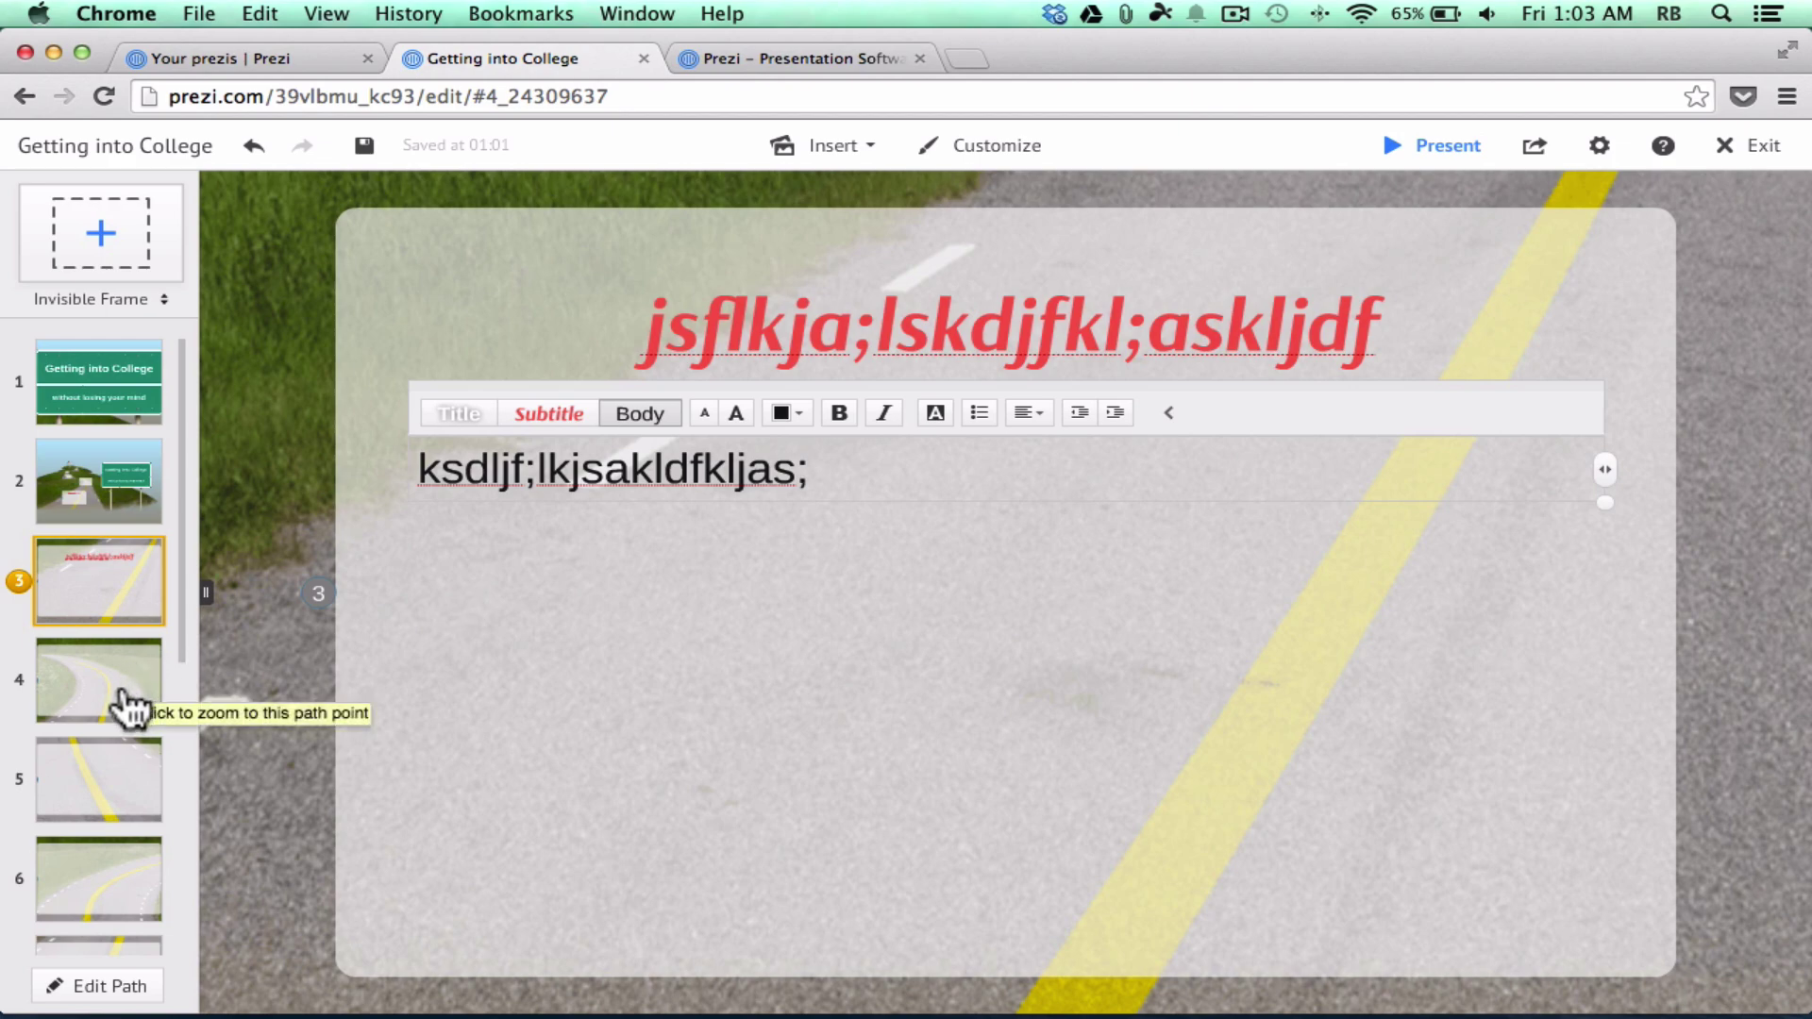
scroll(547, 598, down, 6)
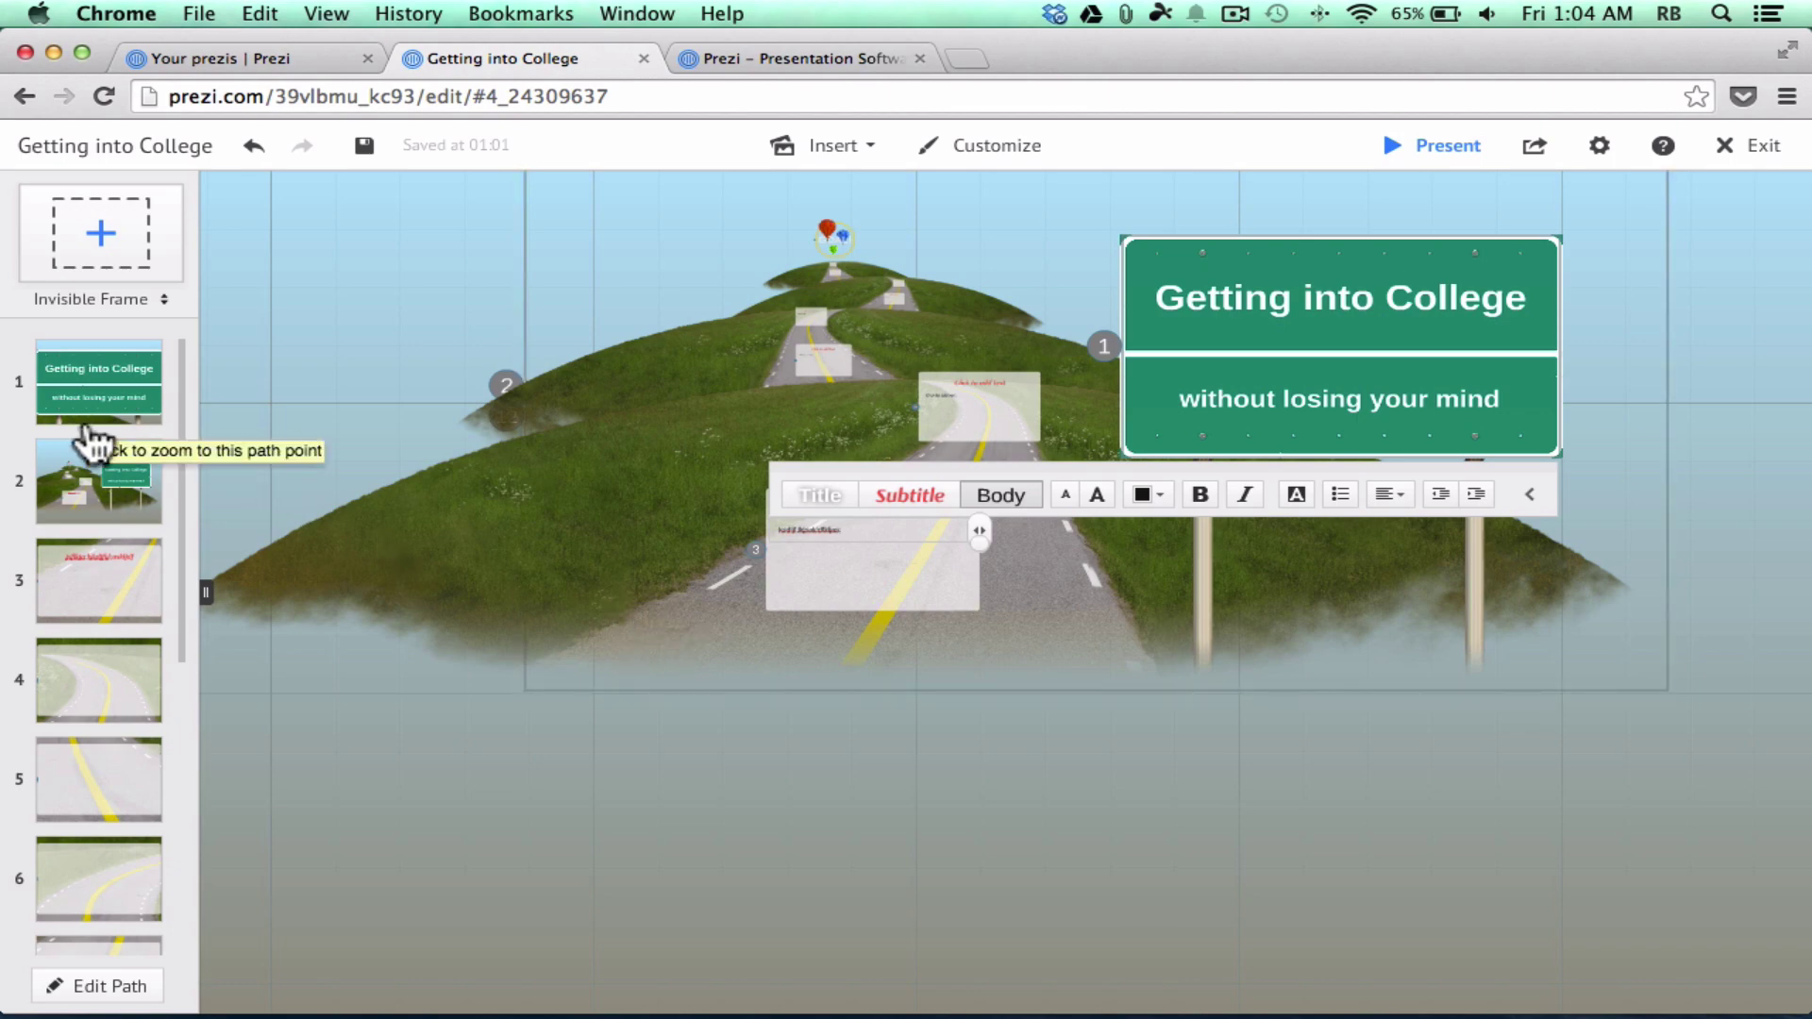
Go to frame 4 and type sample text into its title and body placeholders.
click(95, 483)
click(101, 587)
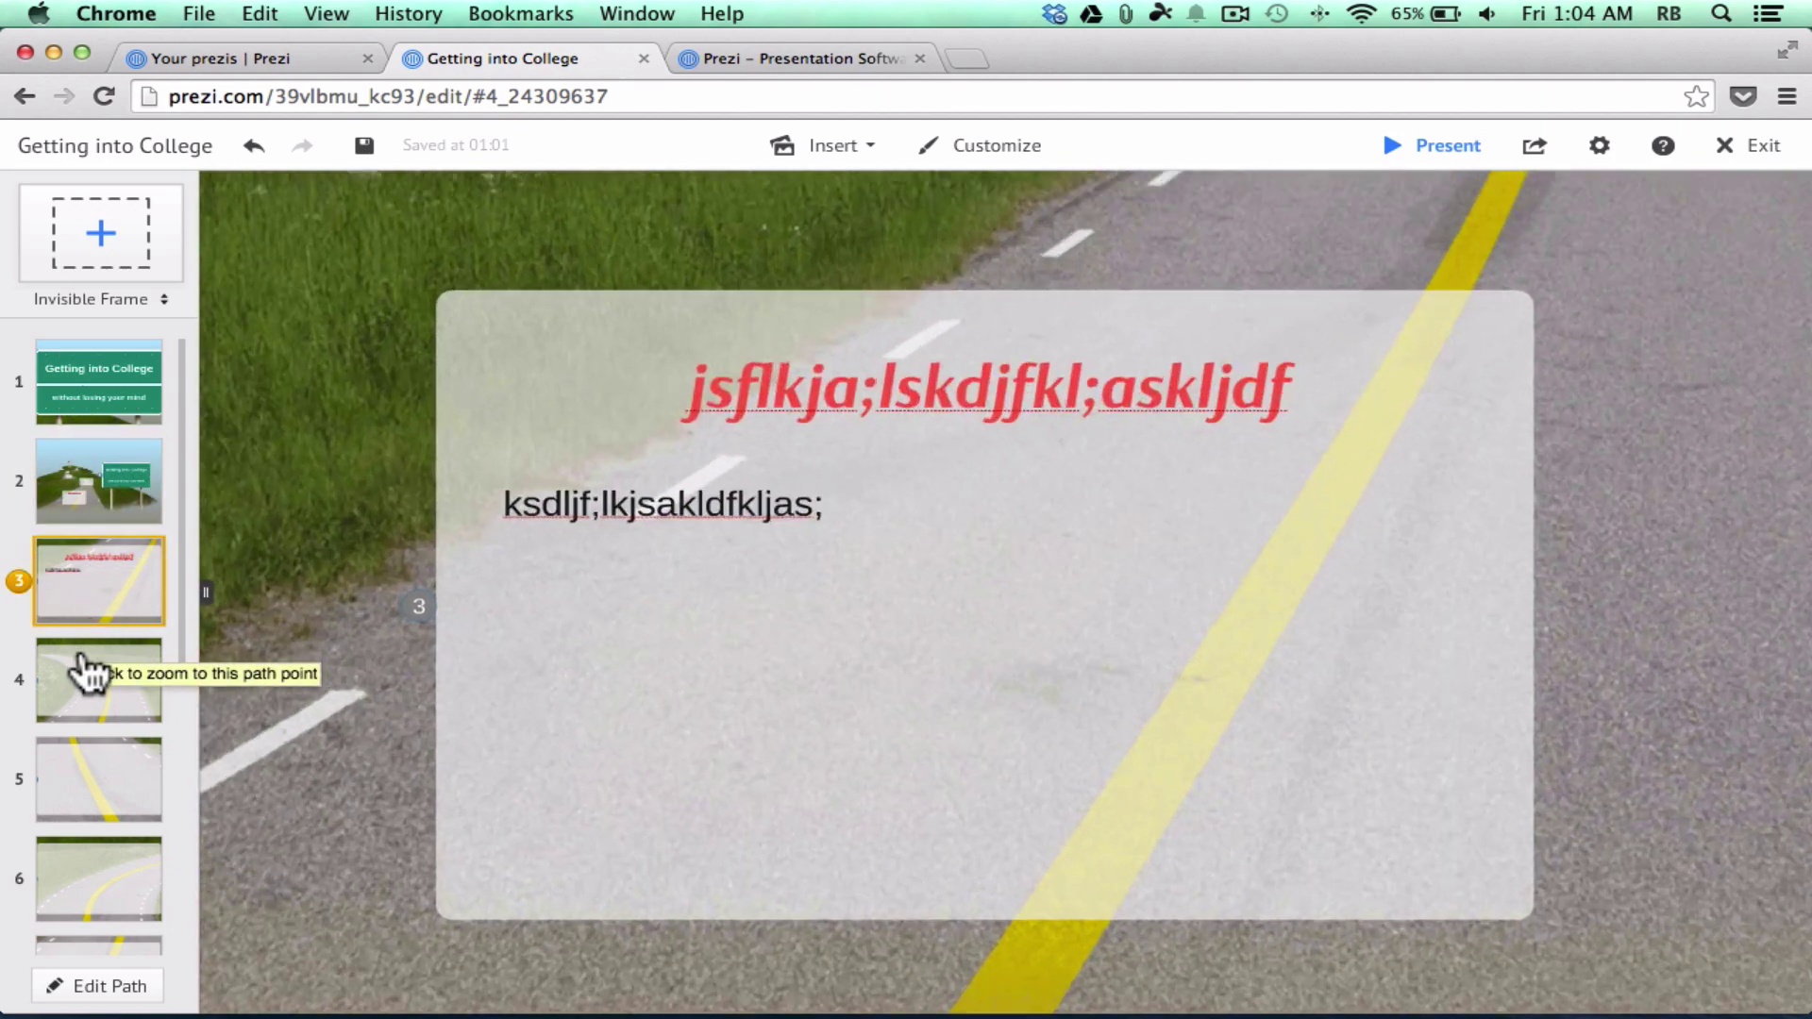
click(89, 672)
click(961, 320)
text(lakjsdfkl;jajks;f)
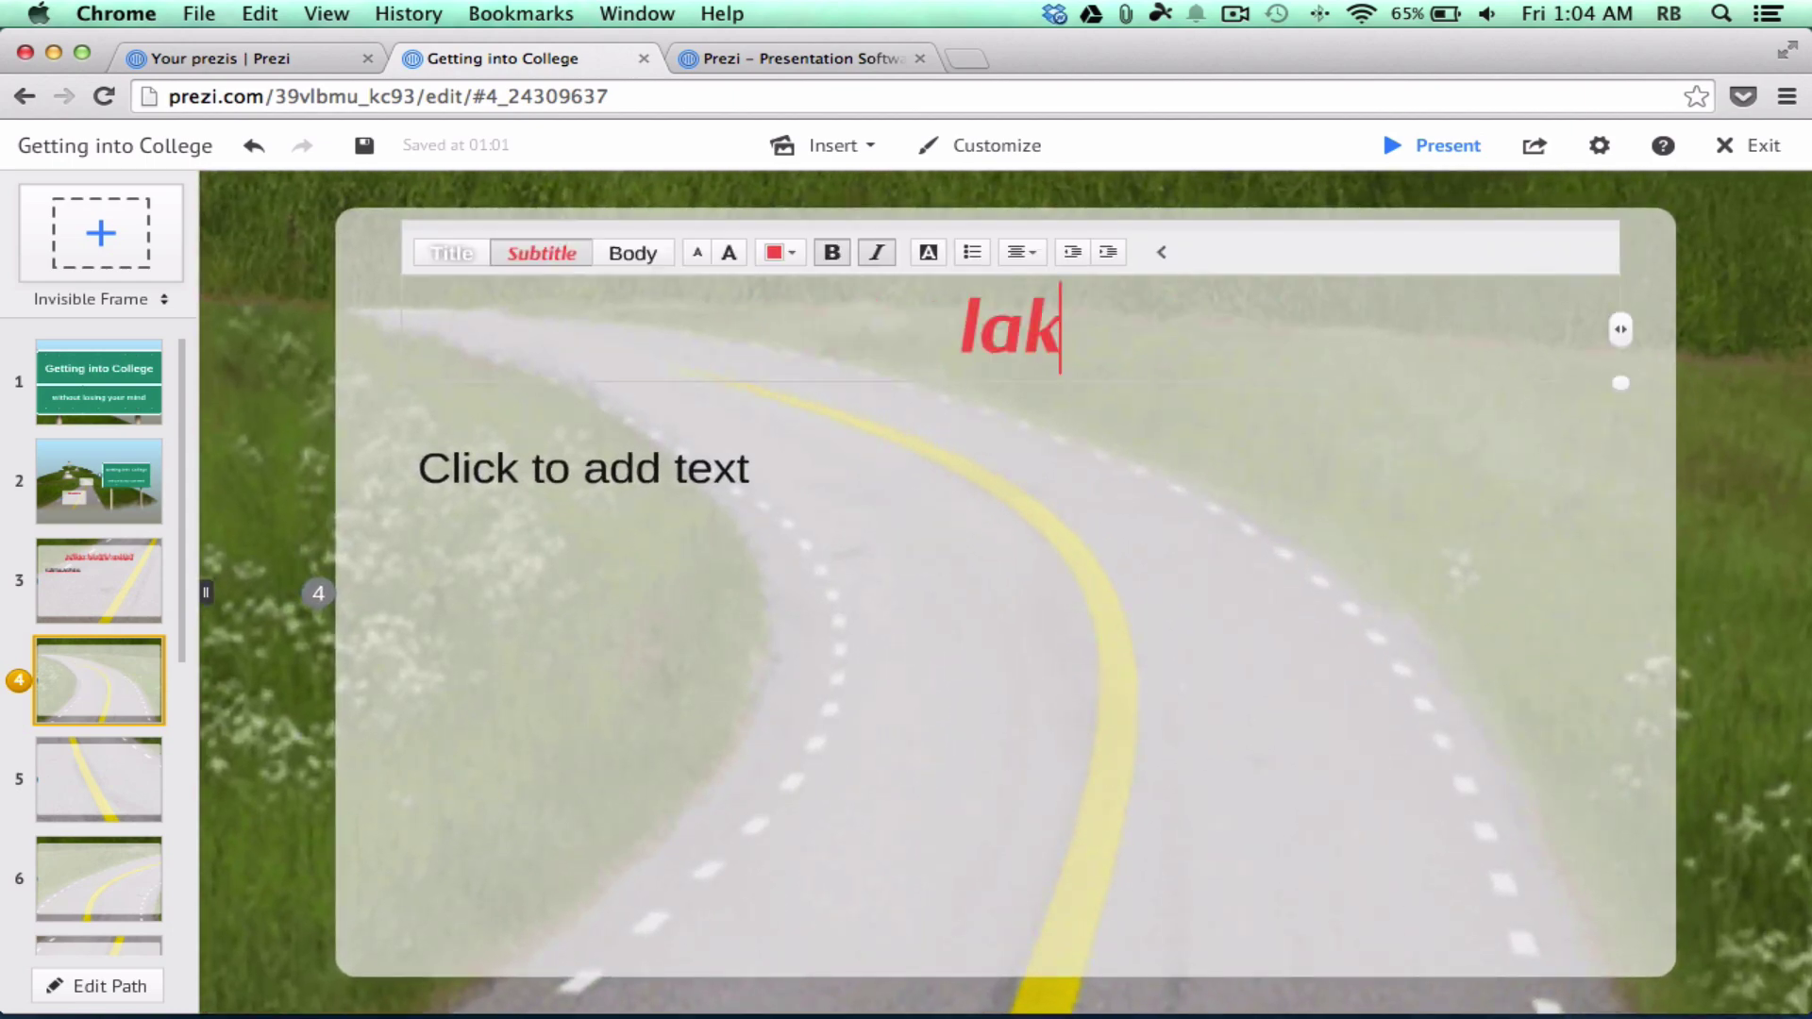
click(681, 482)
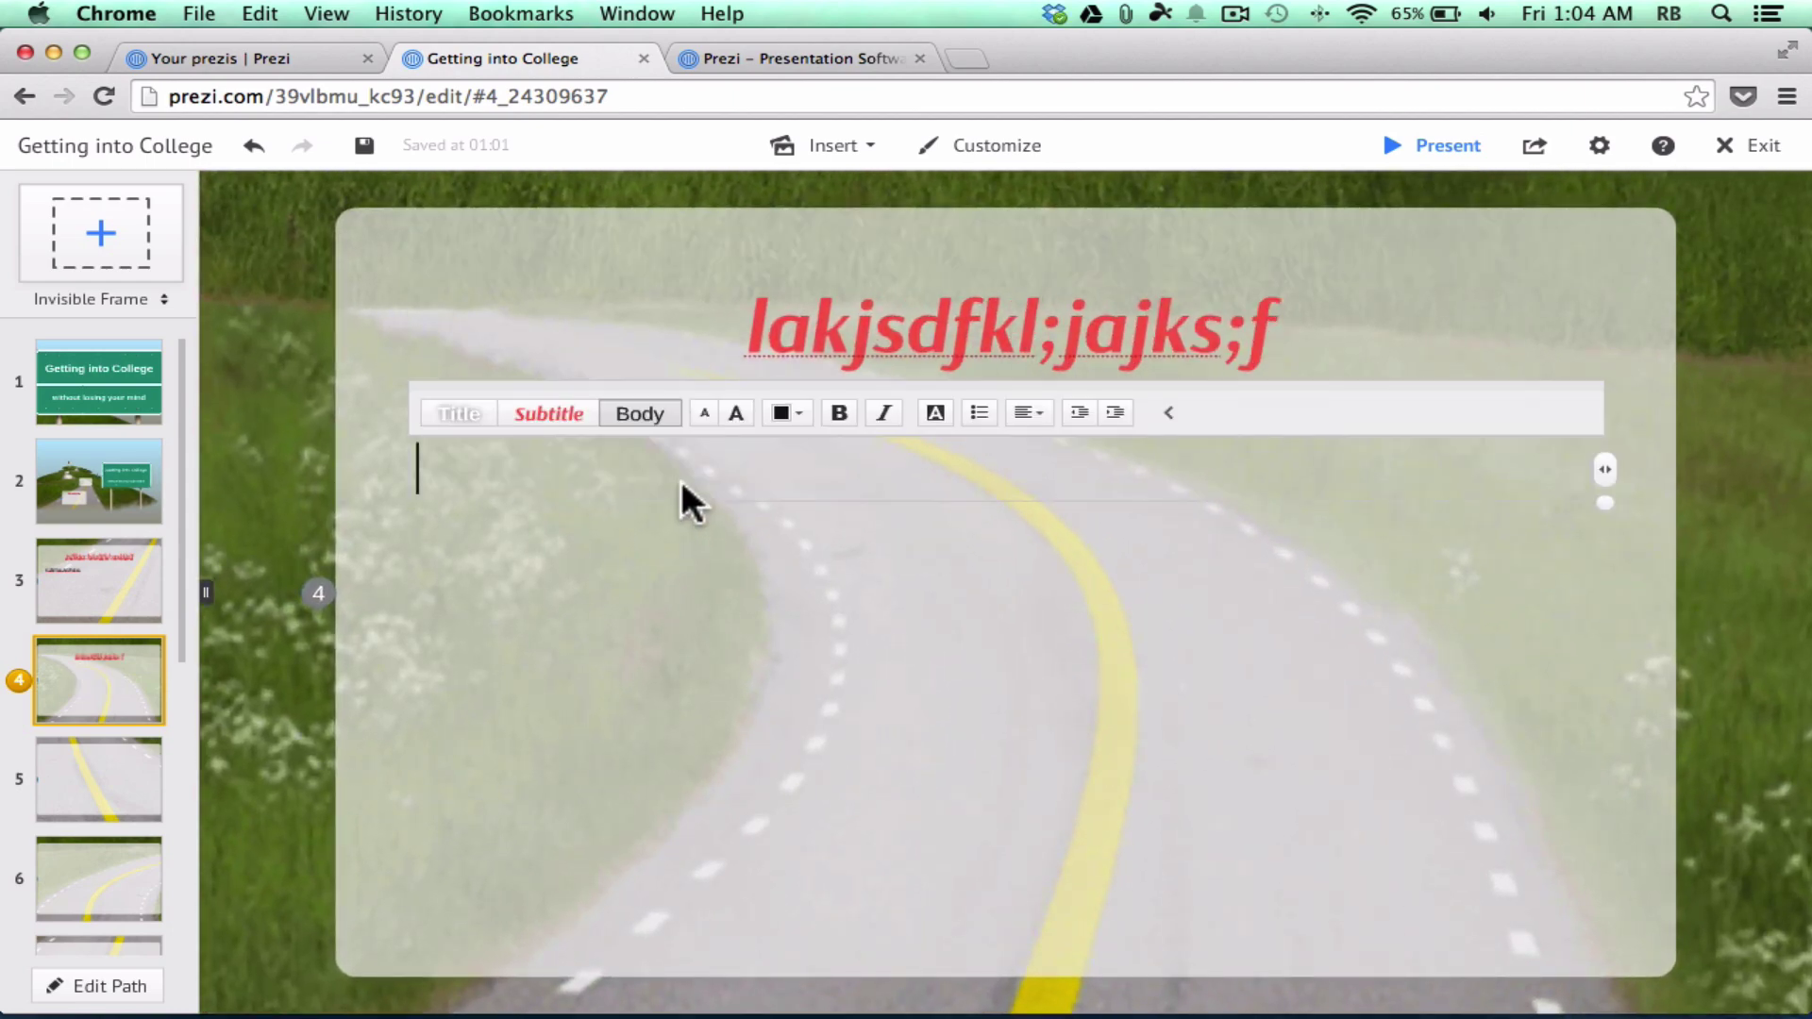
text(alksjflkjasl;kdfjlkjasdf)
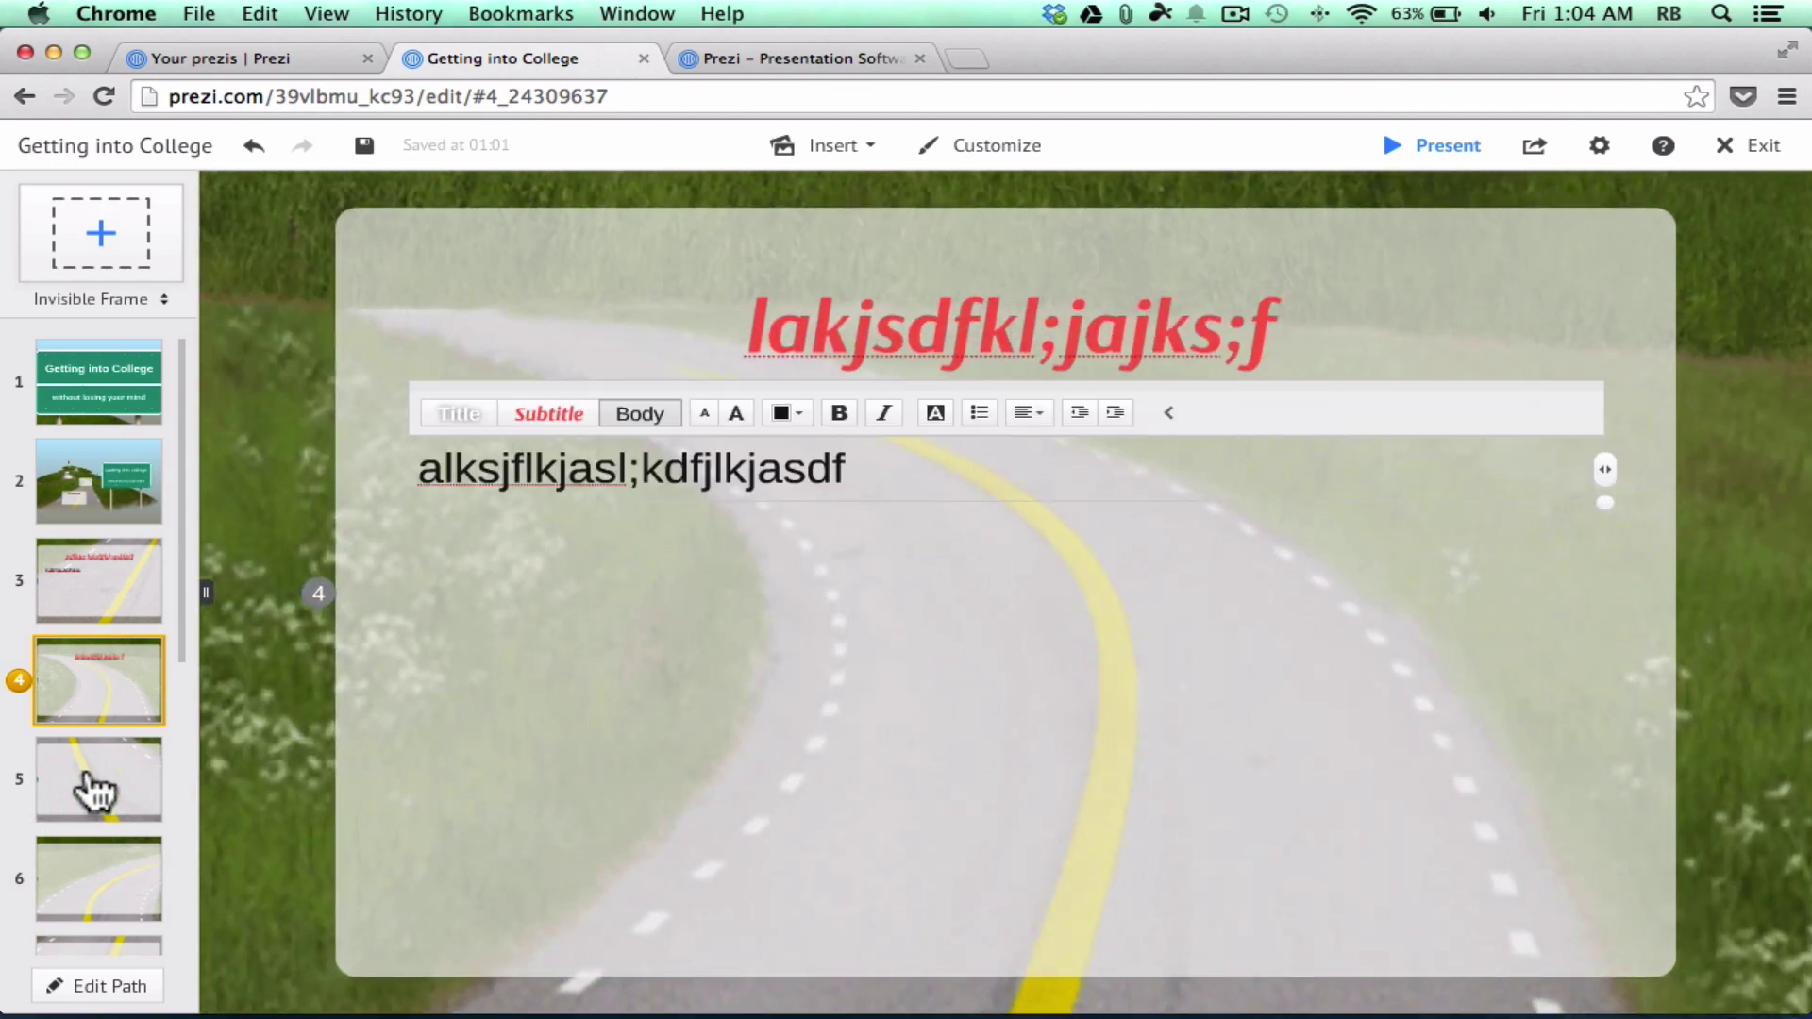
Go to frame 5 and type sample text into its title and body.
click(90, 788)
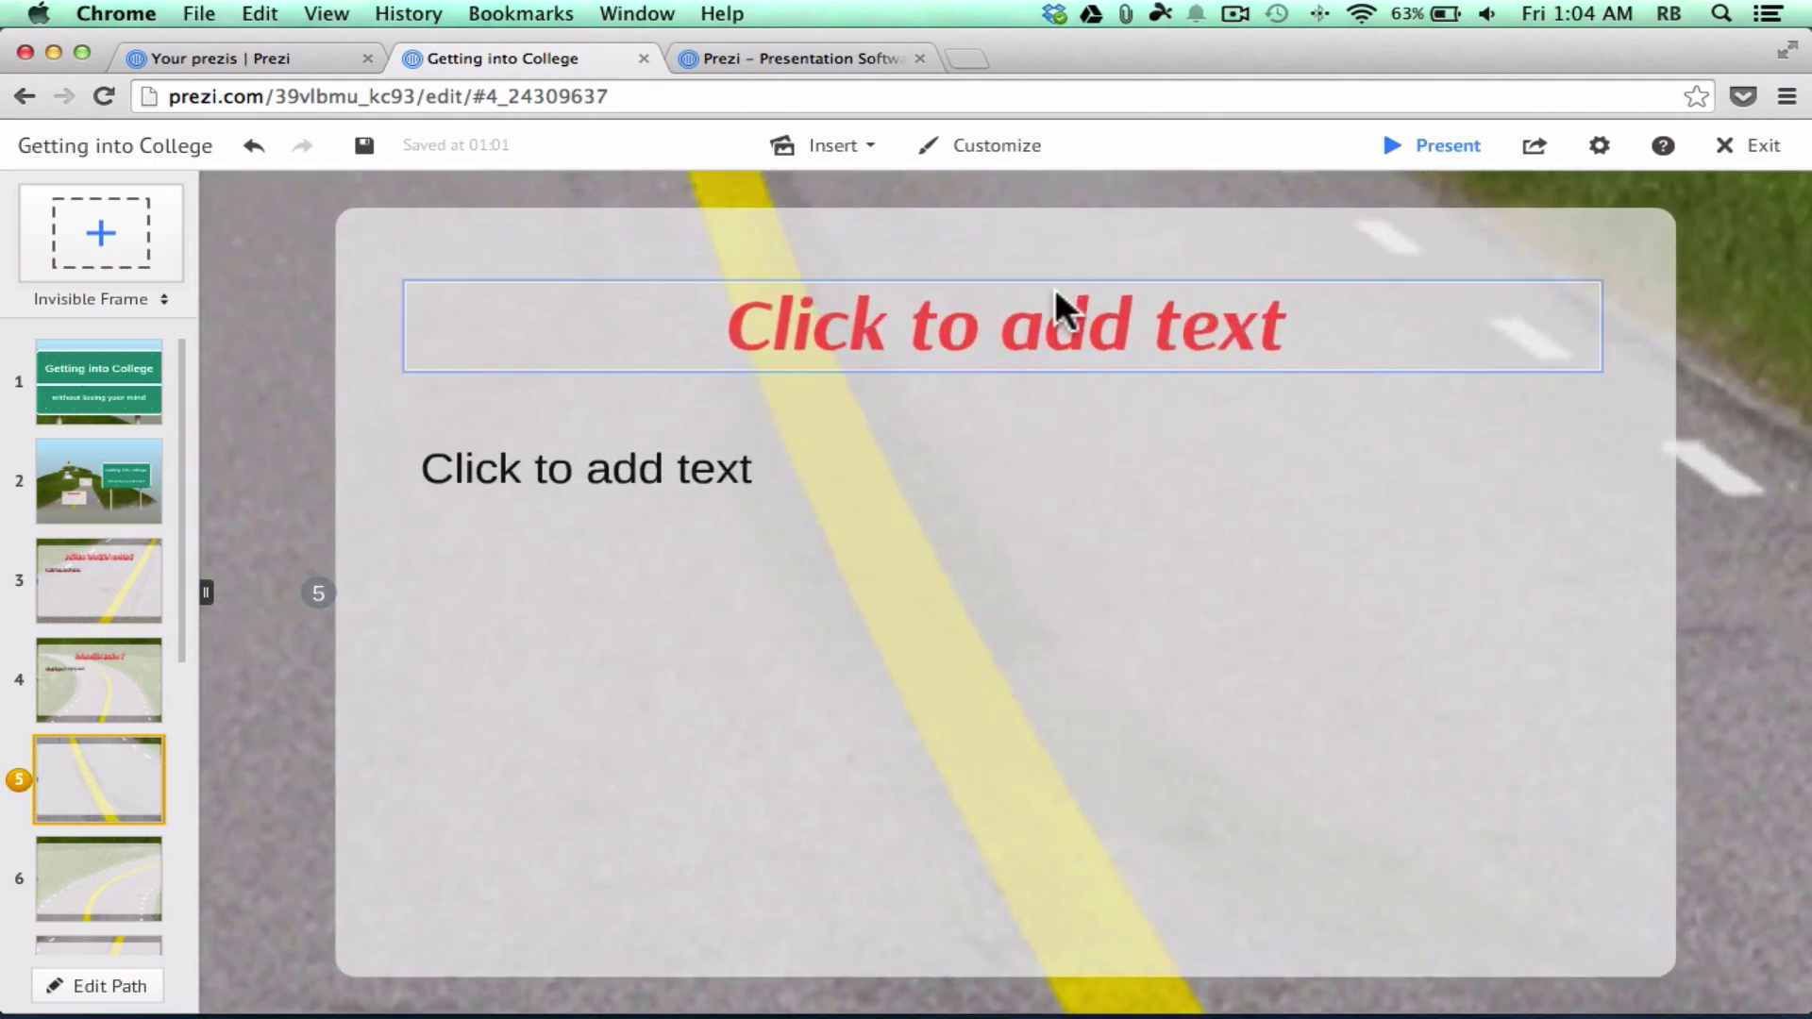
click(1047, 292)
text(laksjlfkakls;dfkl;ajs)
key(Tab)
text(alk)
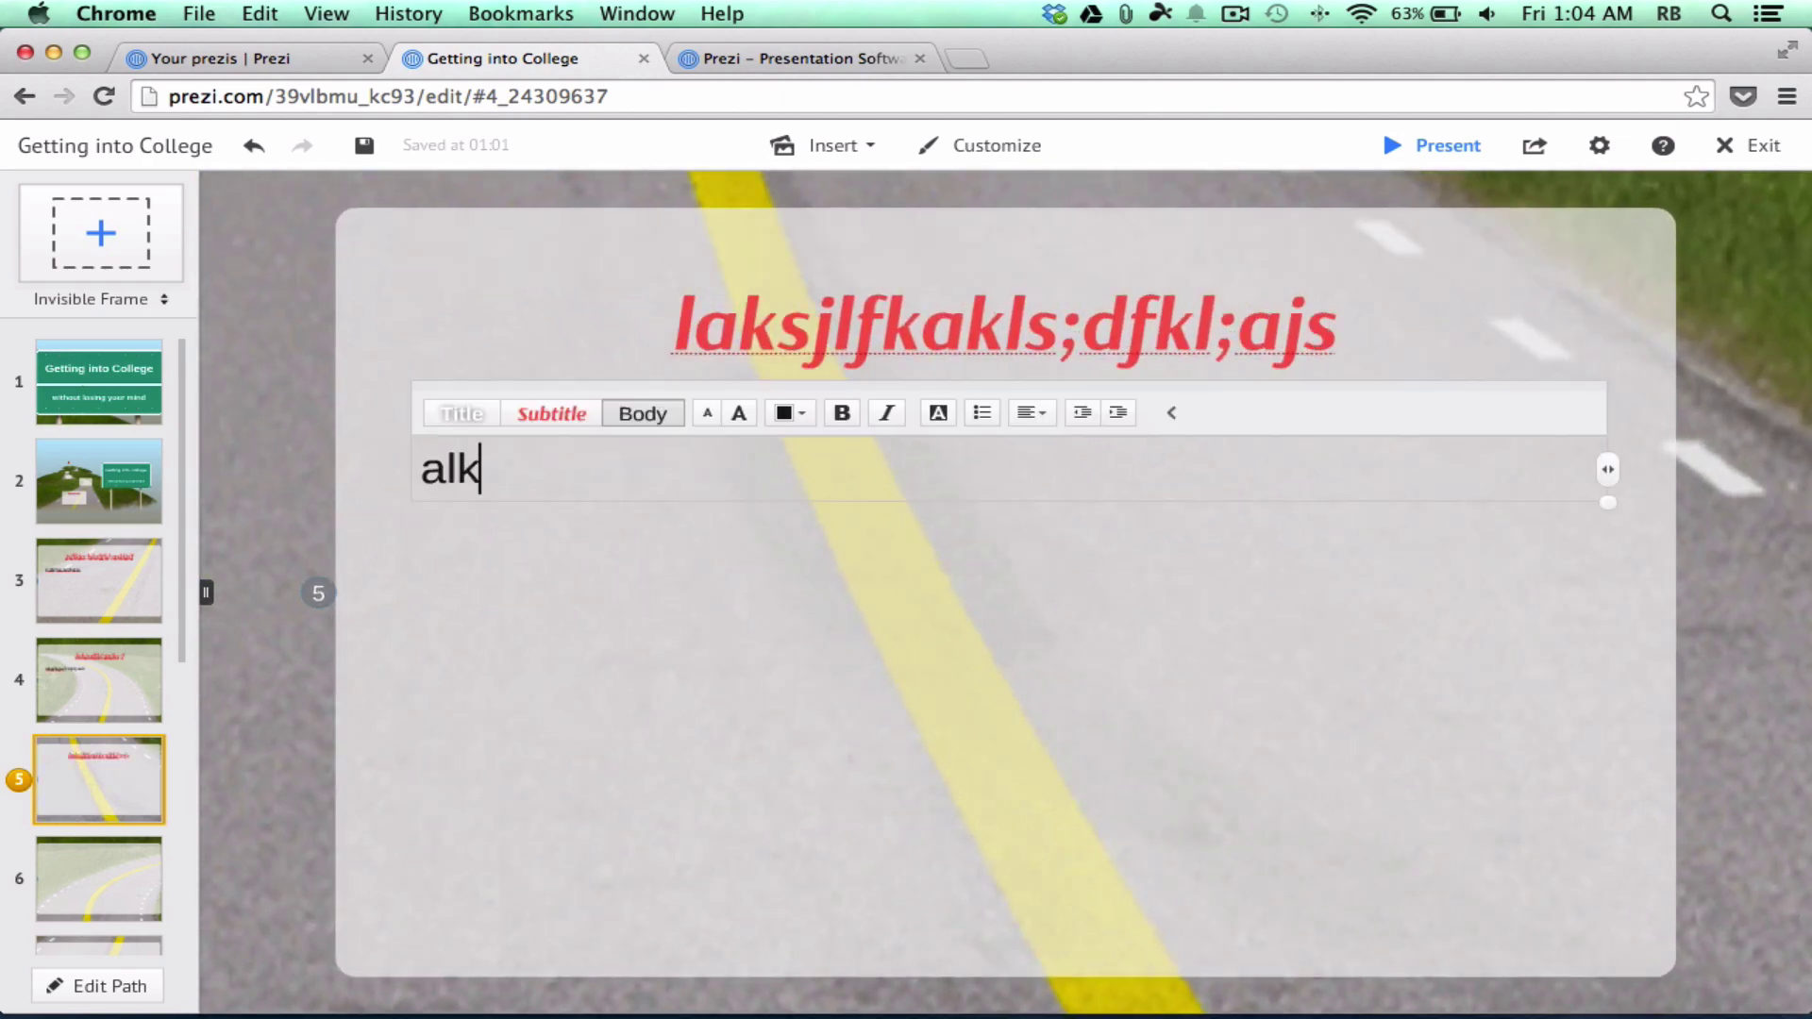
text(sjdlkfjal;ksjf)
scroll(186, 630, down, 2)
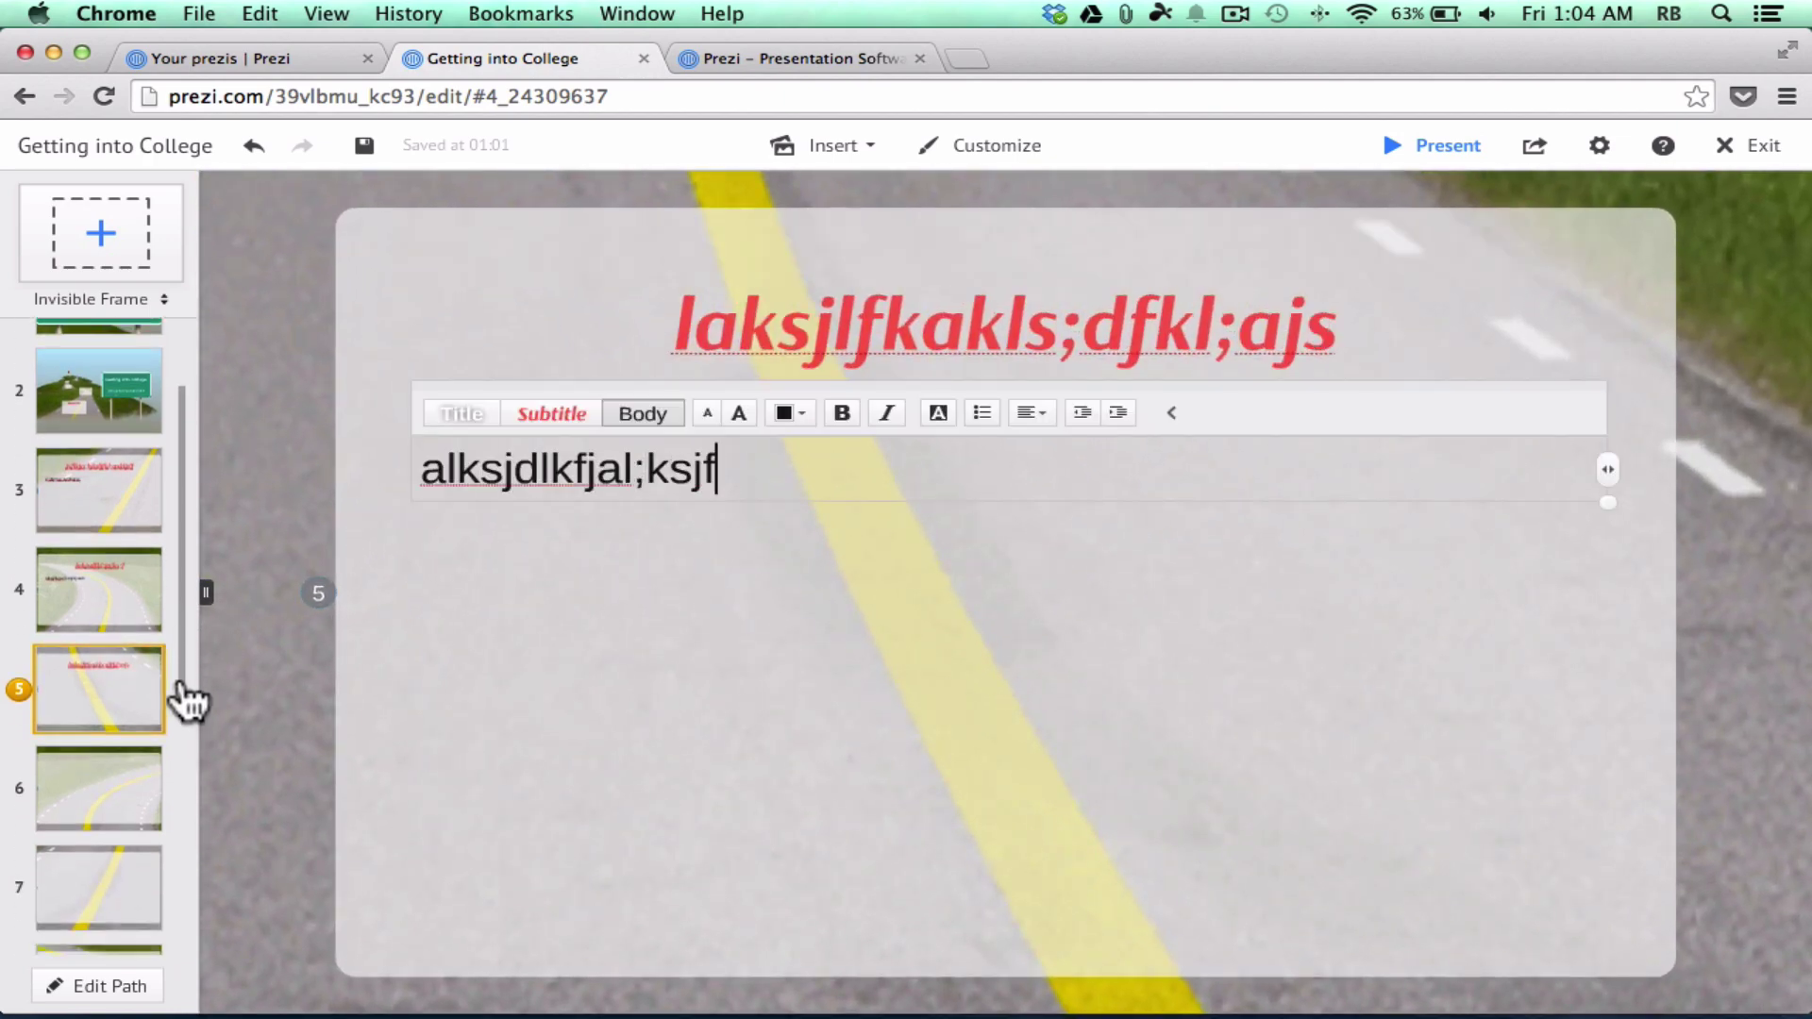
drag(184, 696, 192, 970)
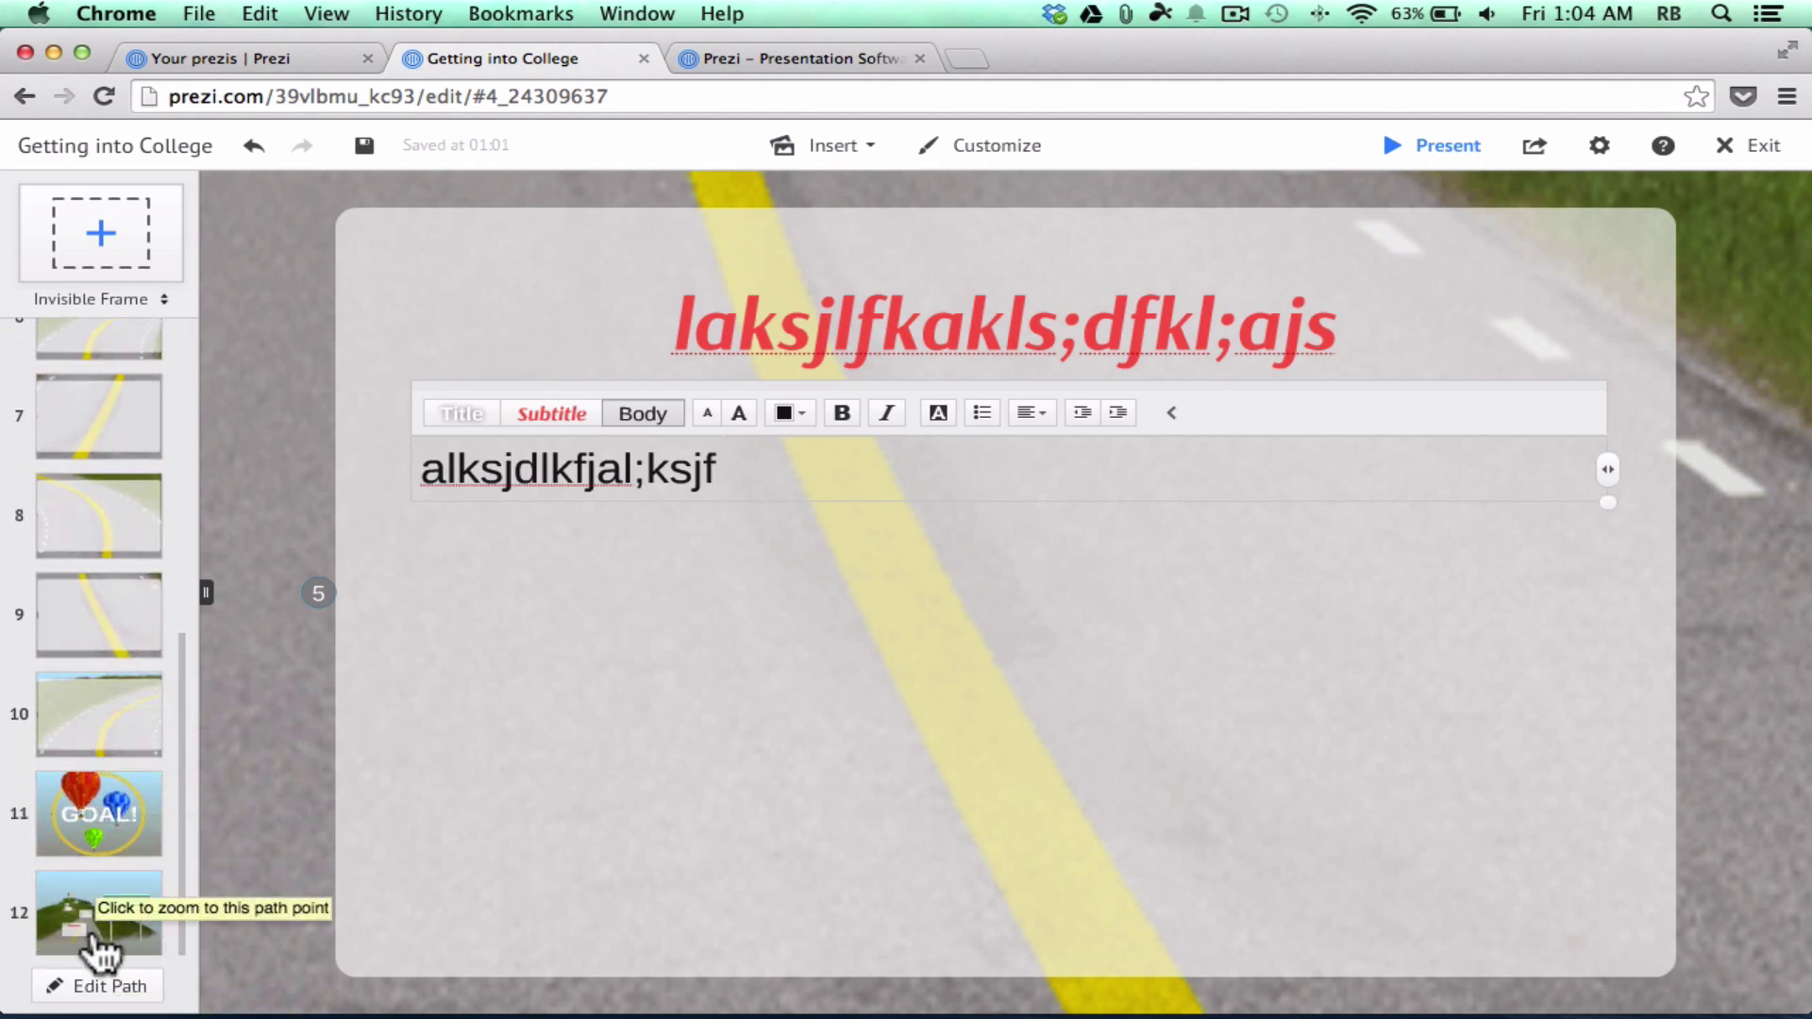
In path editing, give frame 5's body text a fade-in animation and close the animation settings.
click(104, 989)
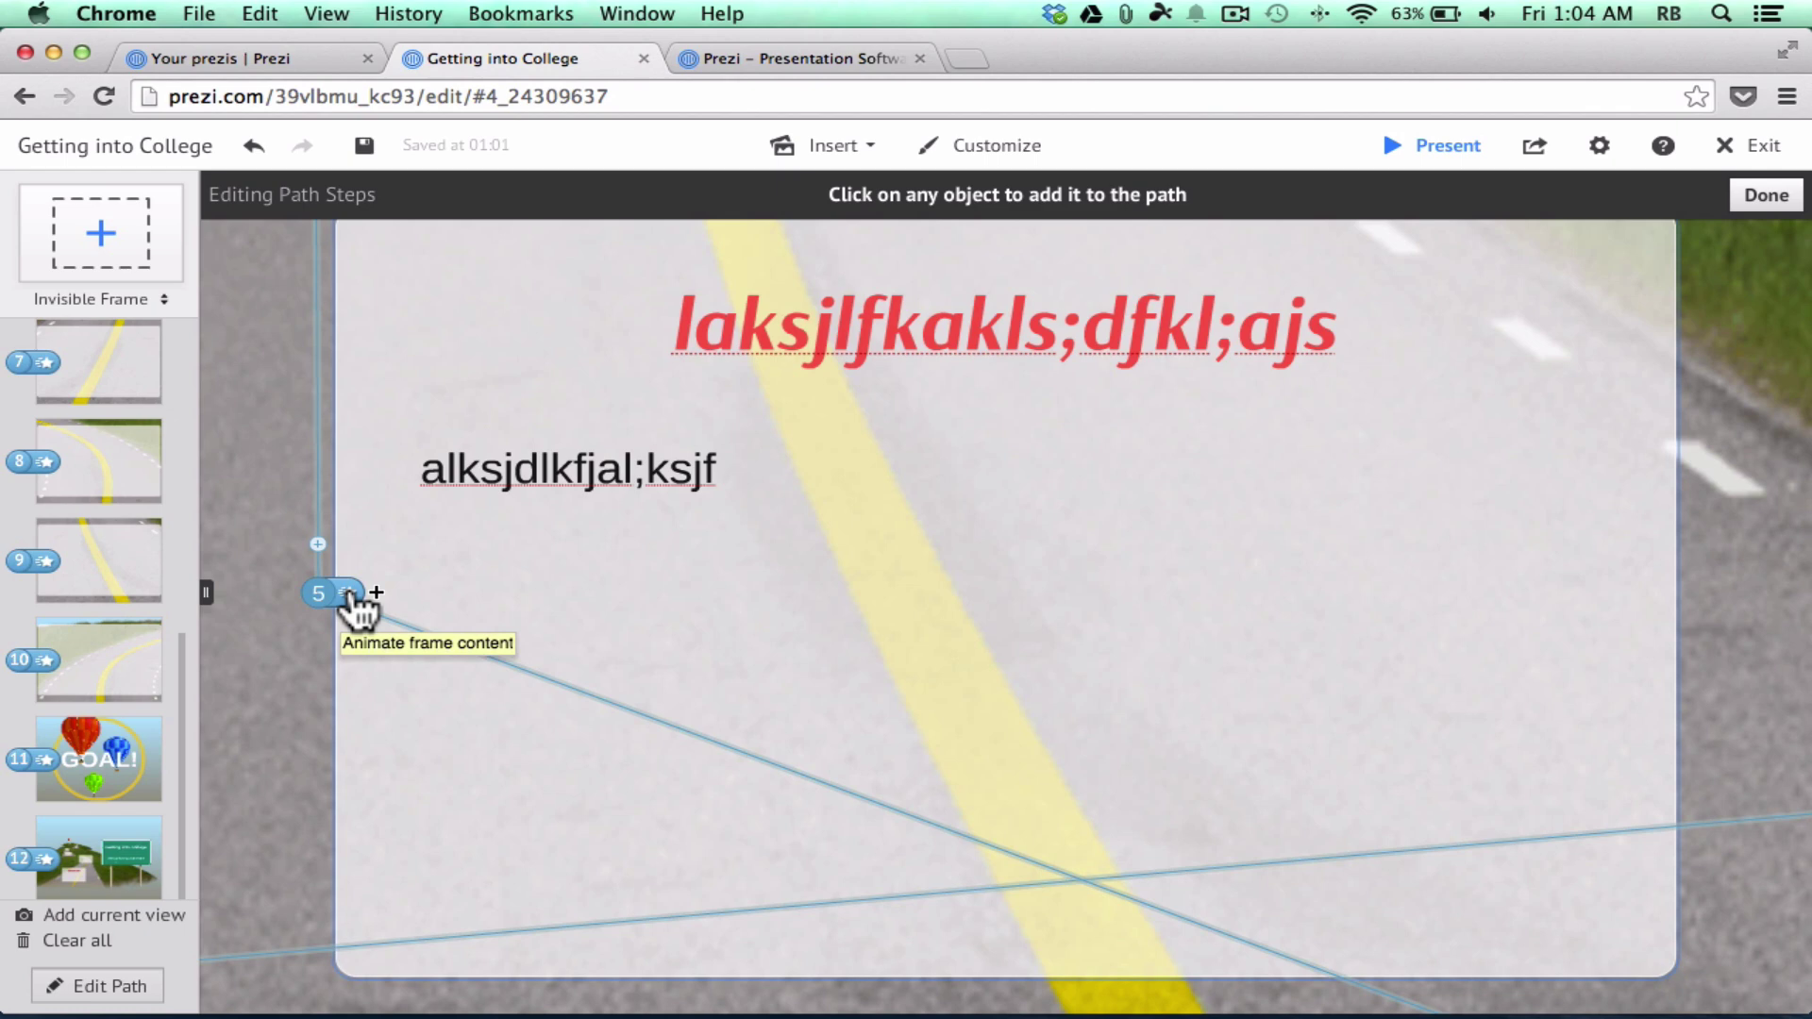
click(534, 482)
click(1640, 195)
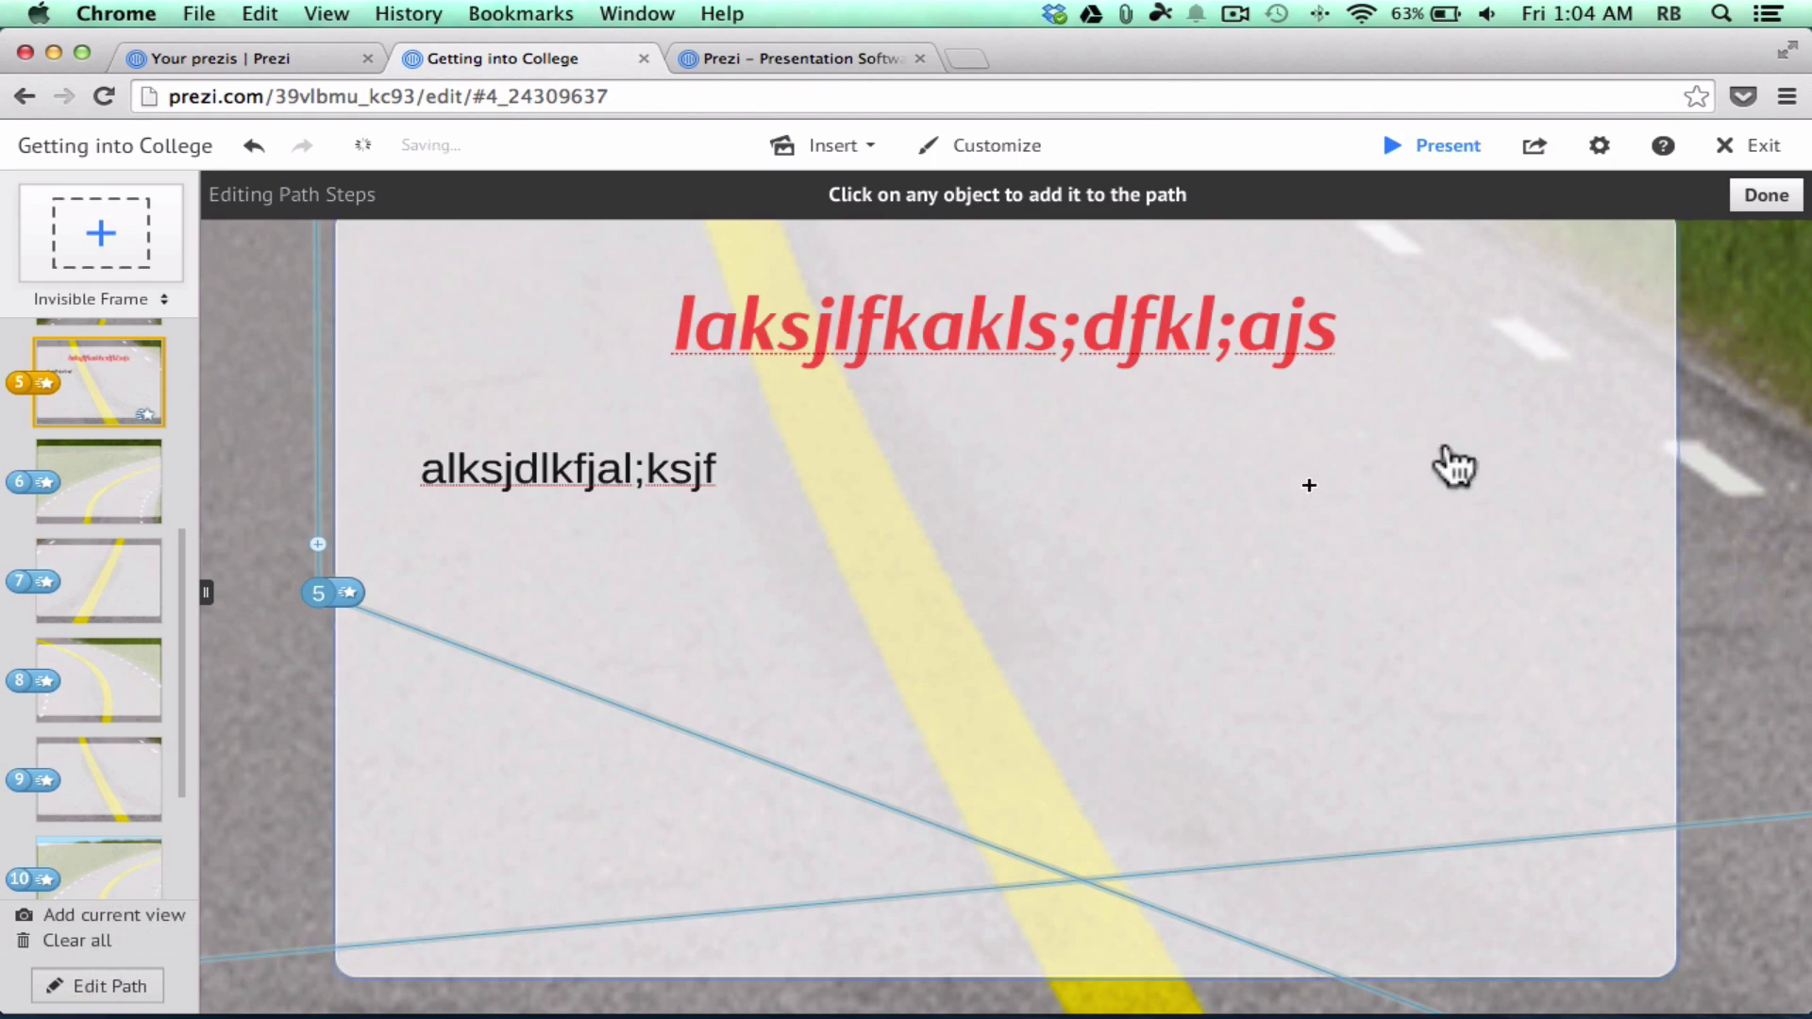
Leave path editing and step through frames 9, 10 and the GOAL! slide to the slide 12 road overview.
click(1765, 196)
scroll(1179, 359, down, 10)
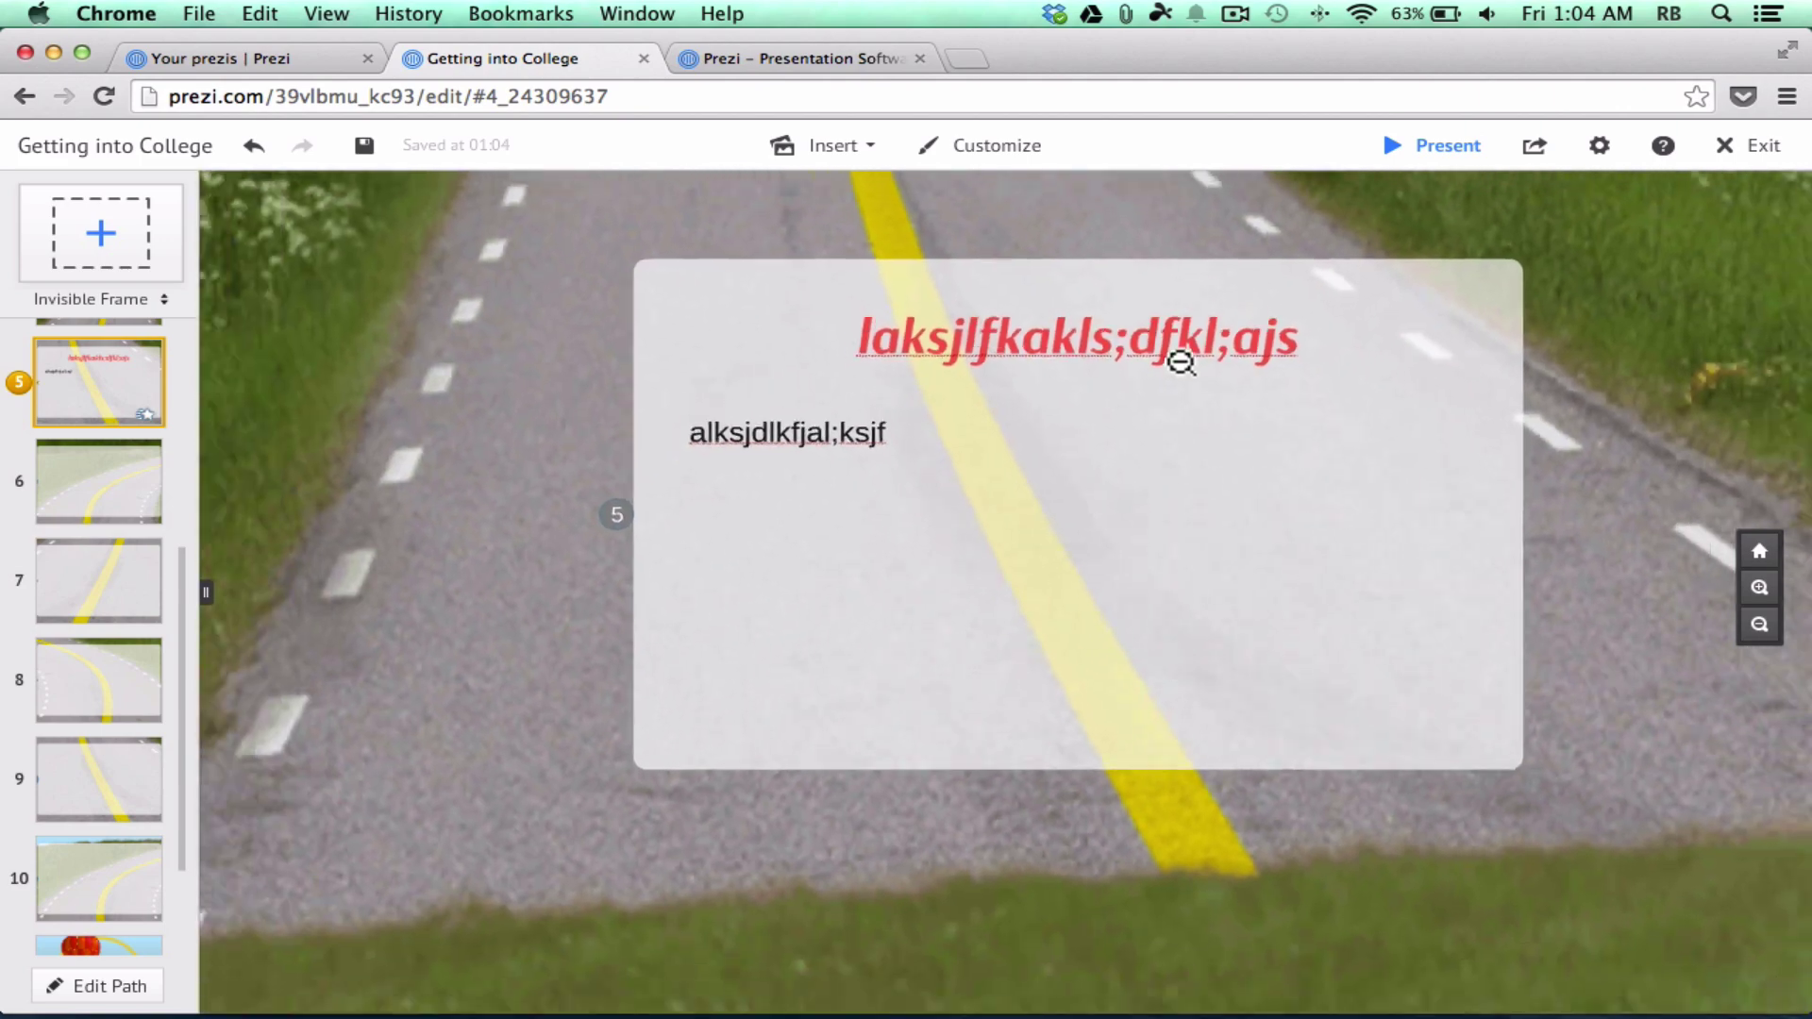
scroll(1236, 373, down, 10)
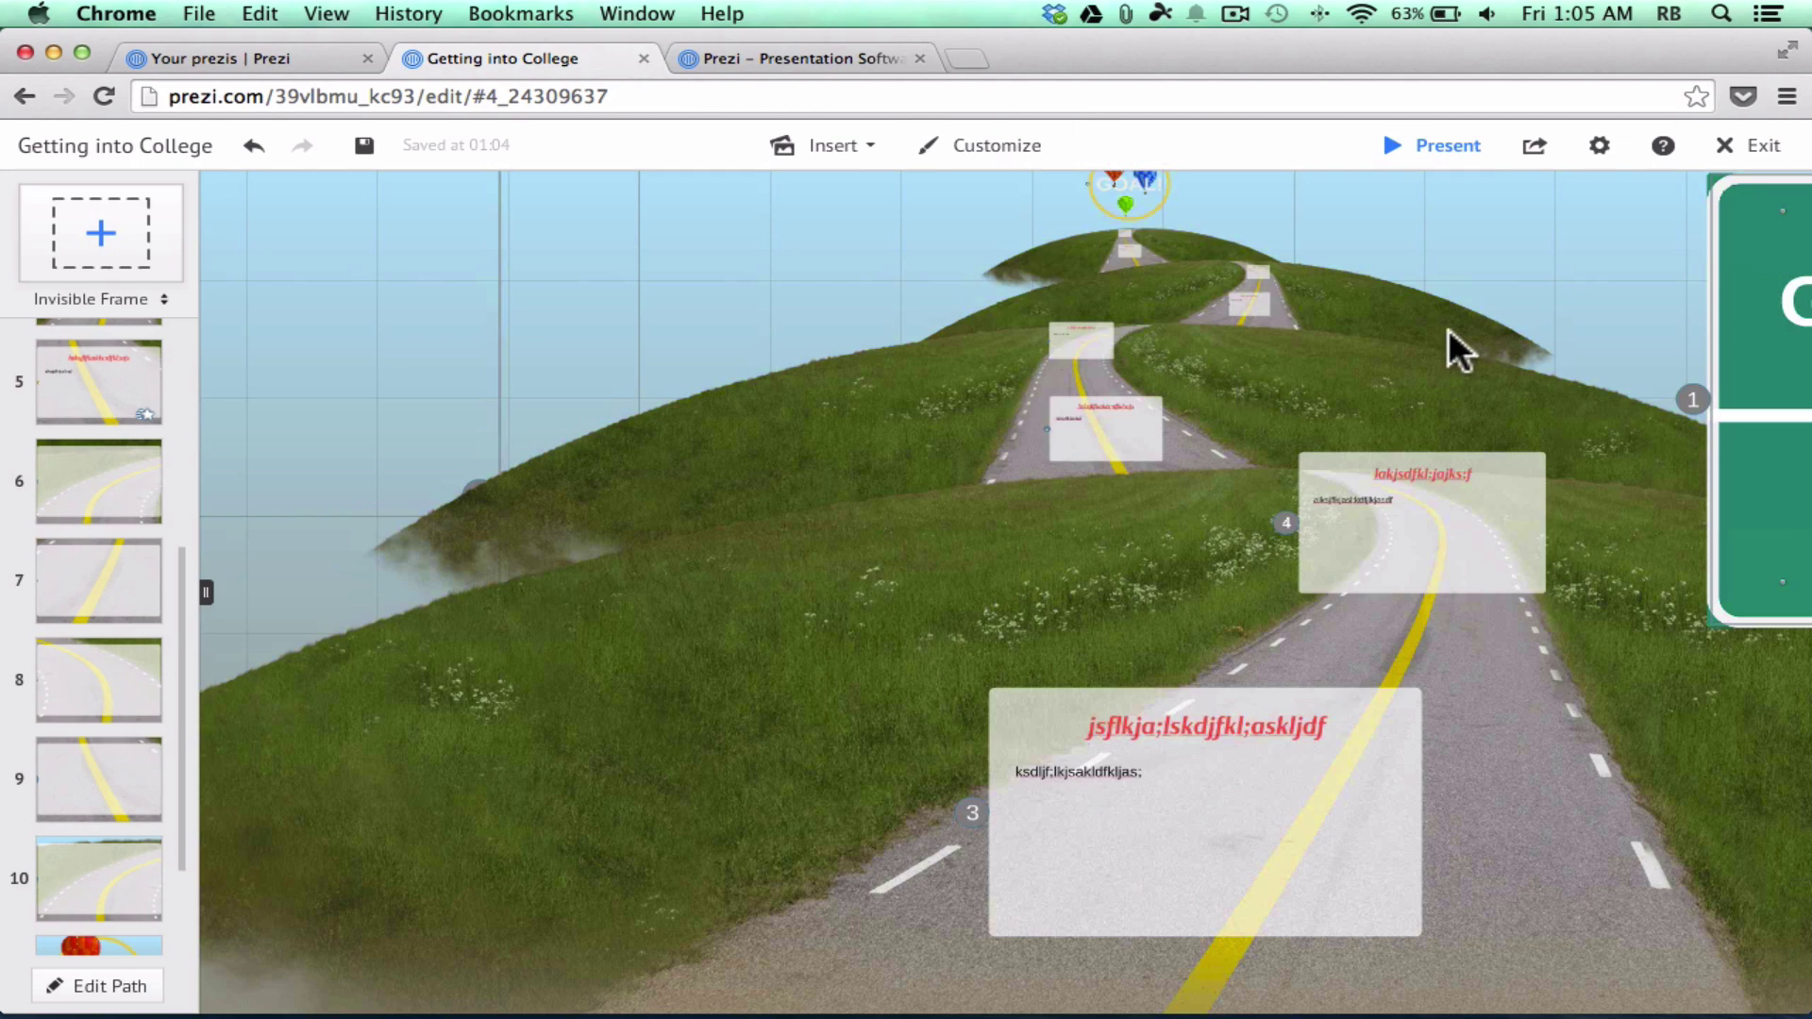
scroll(99, 835, down, 3)
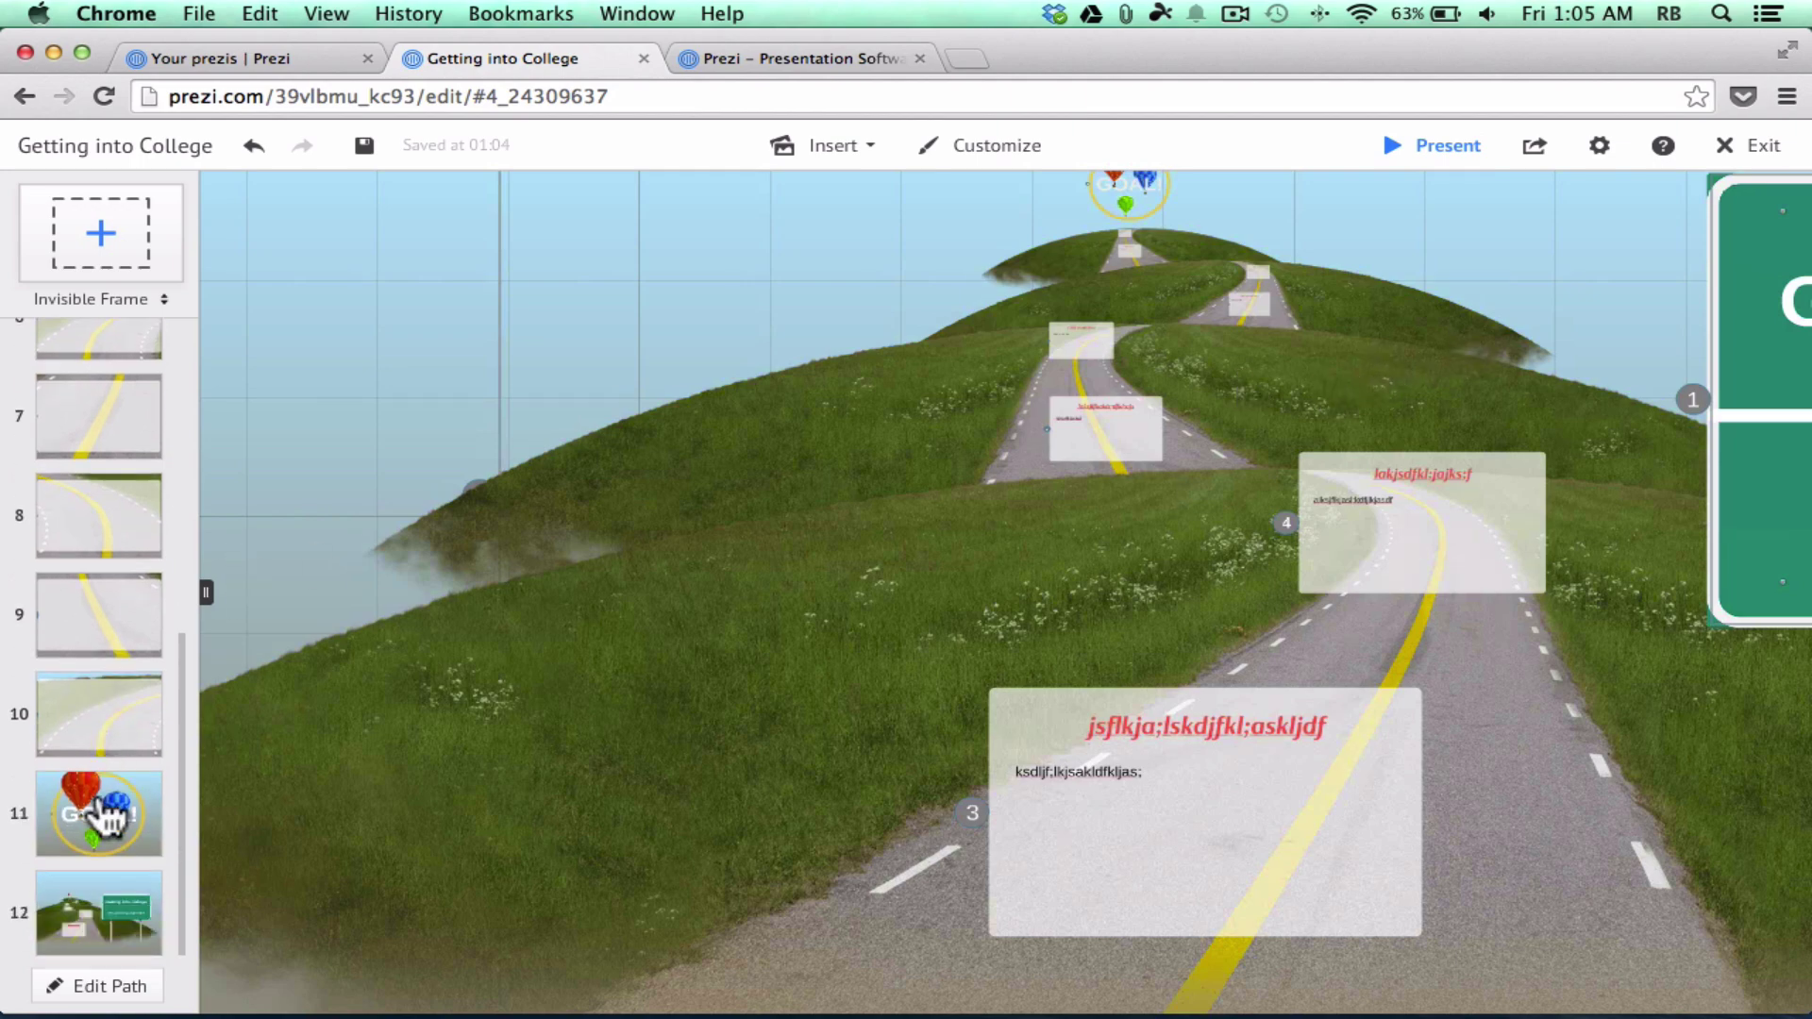
click(82, 628)
click(107, 731)
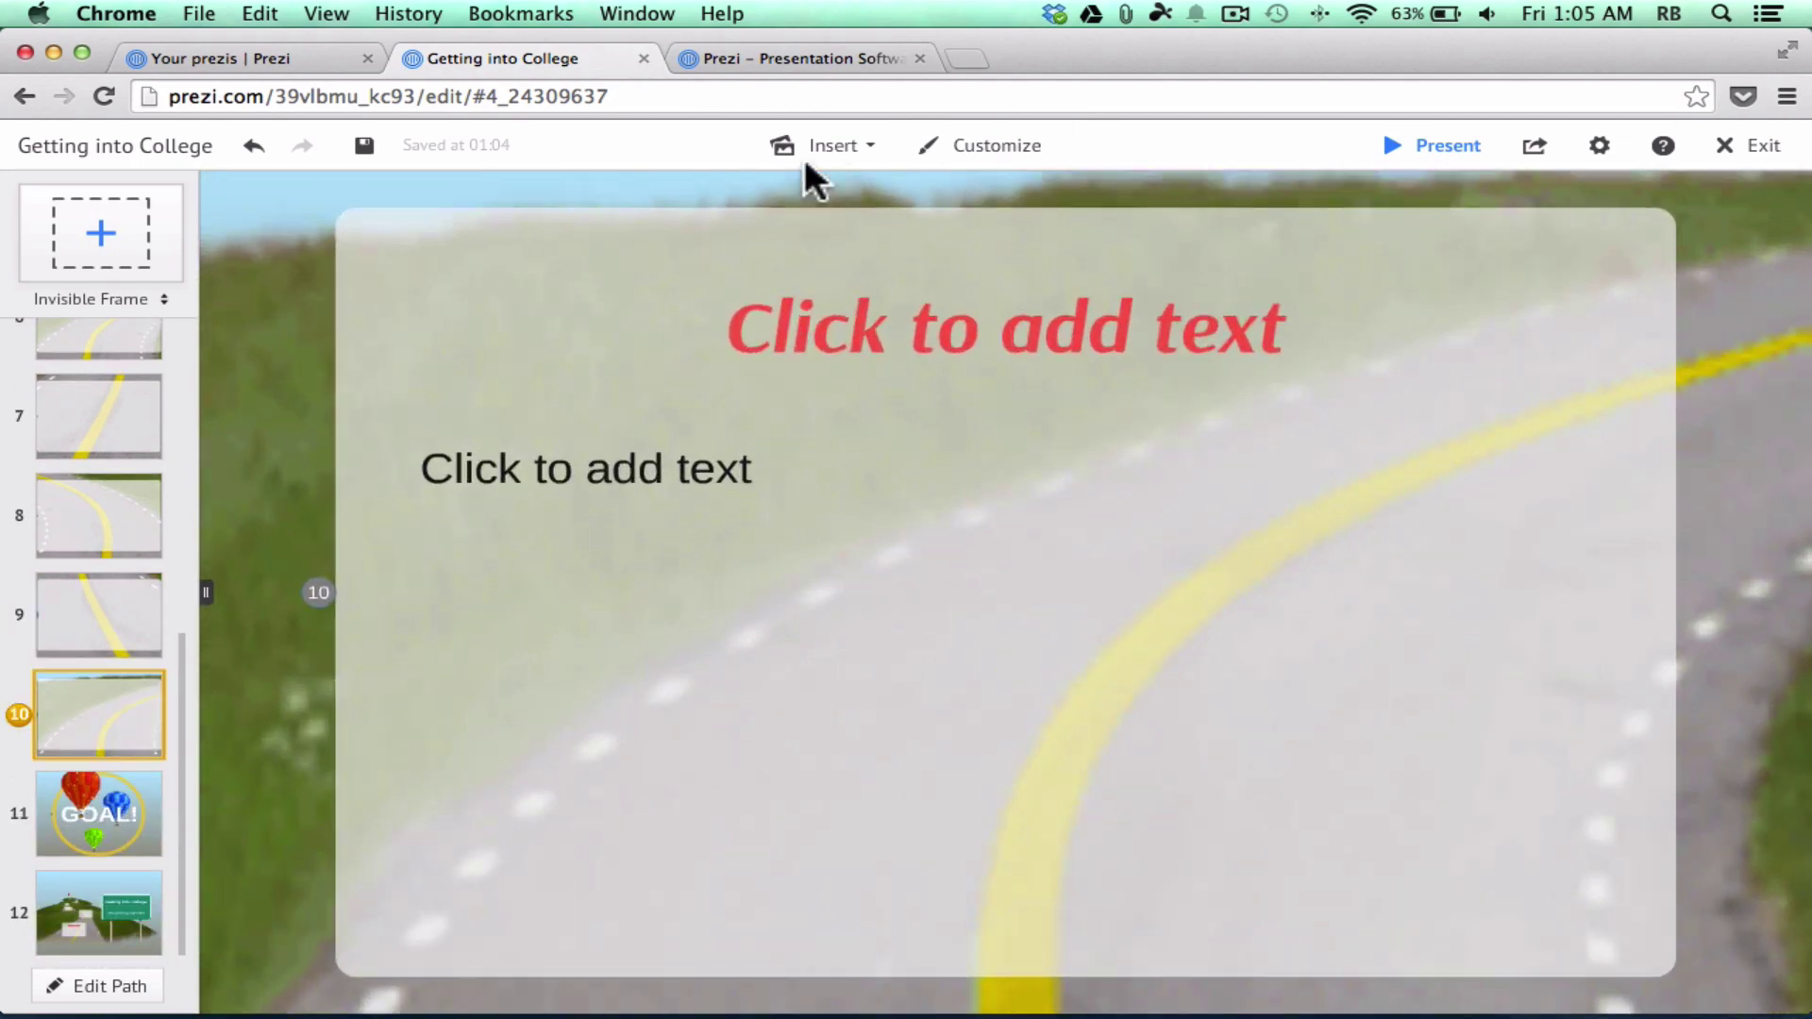
click(812, 159)
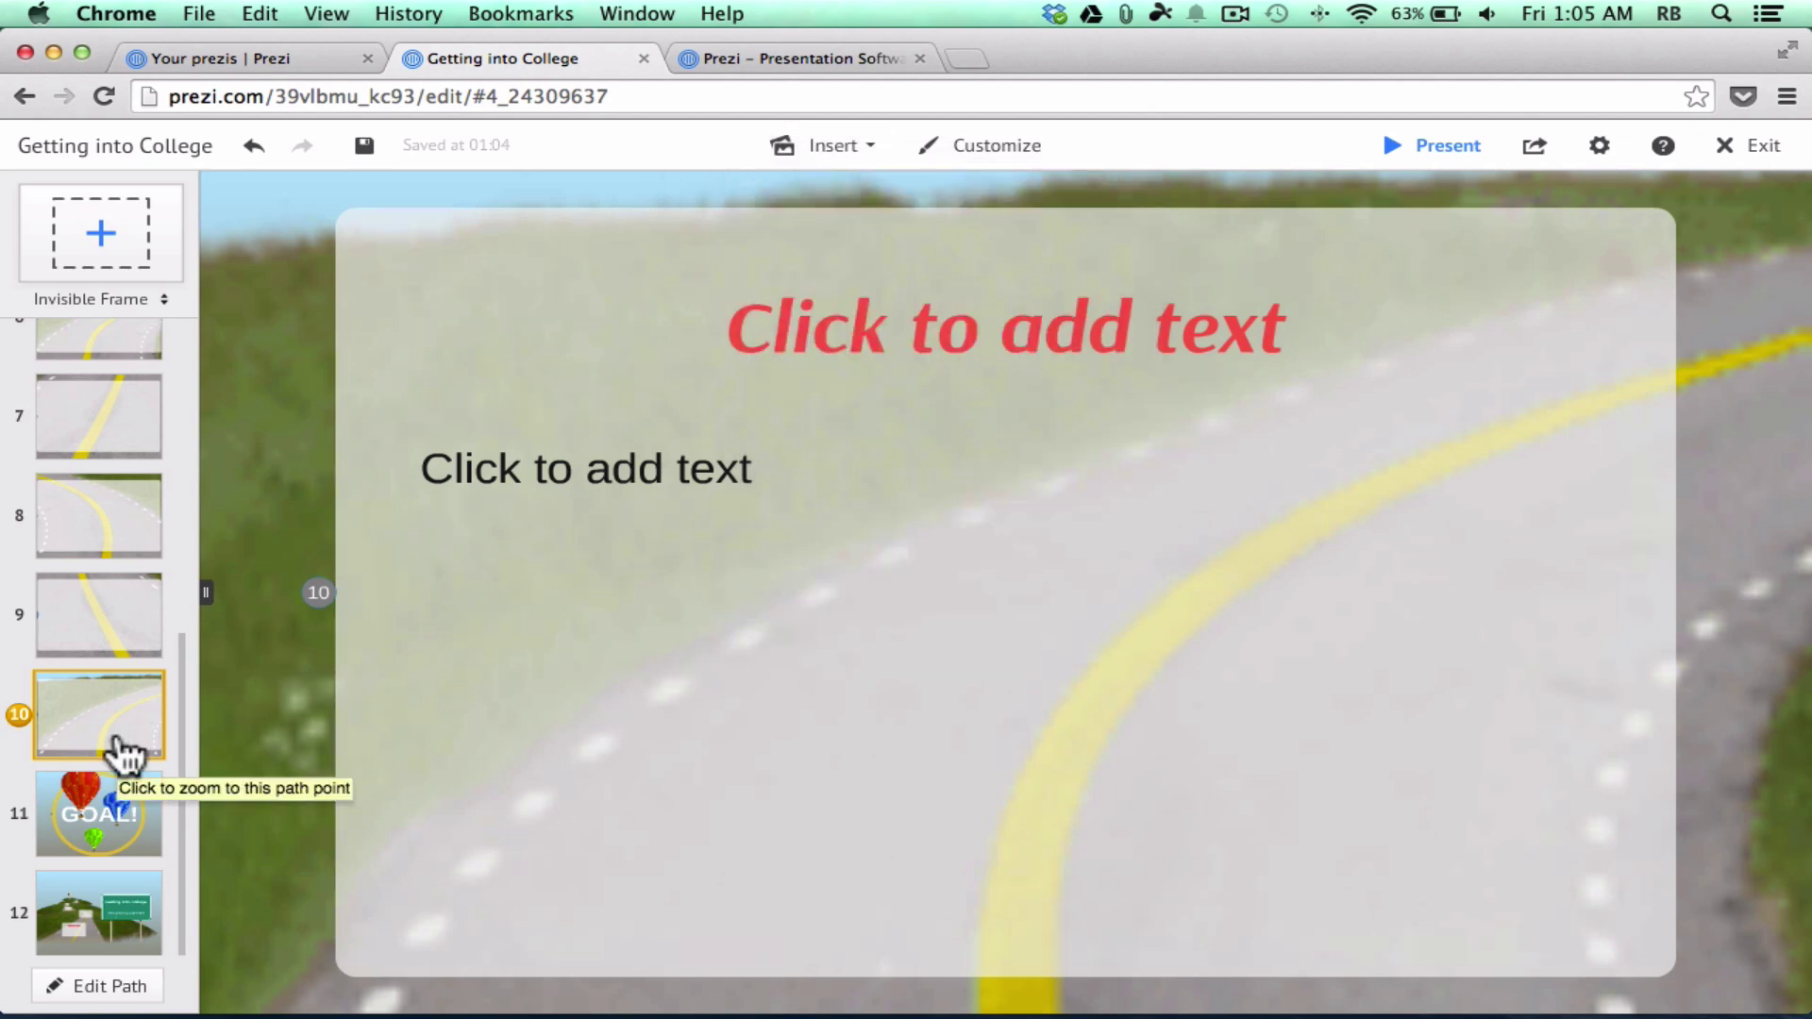
click(108, 828)
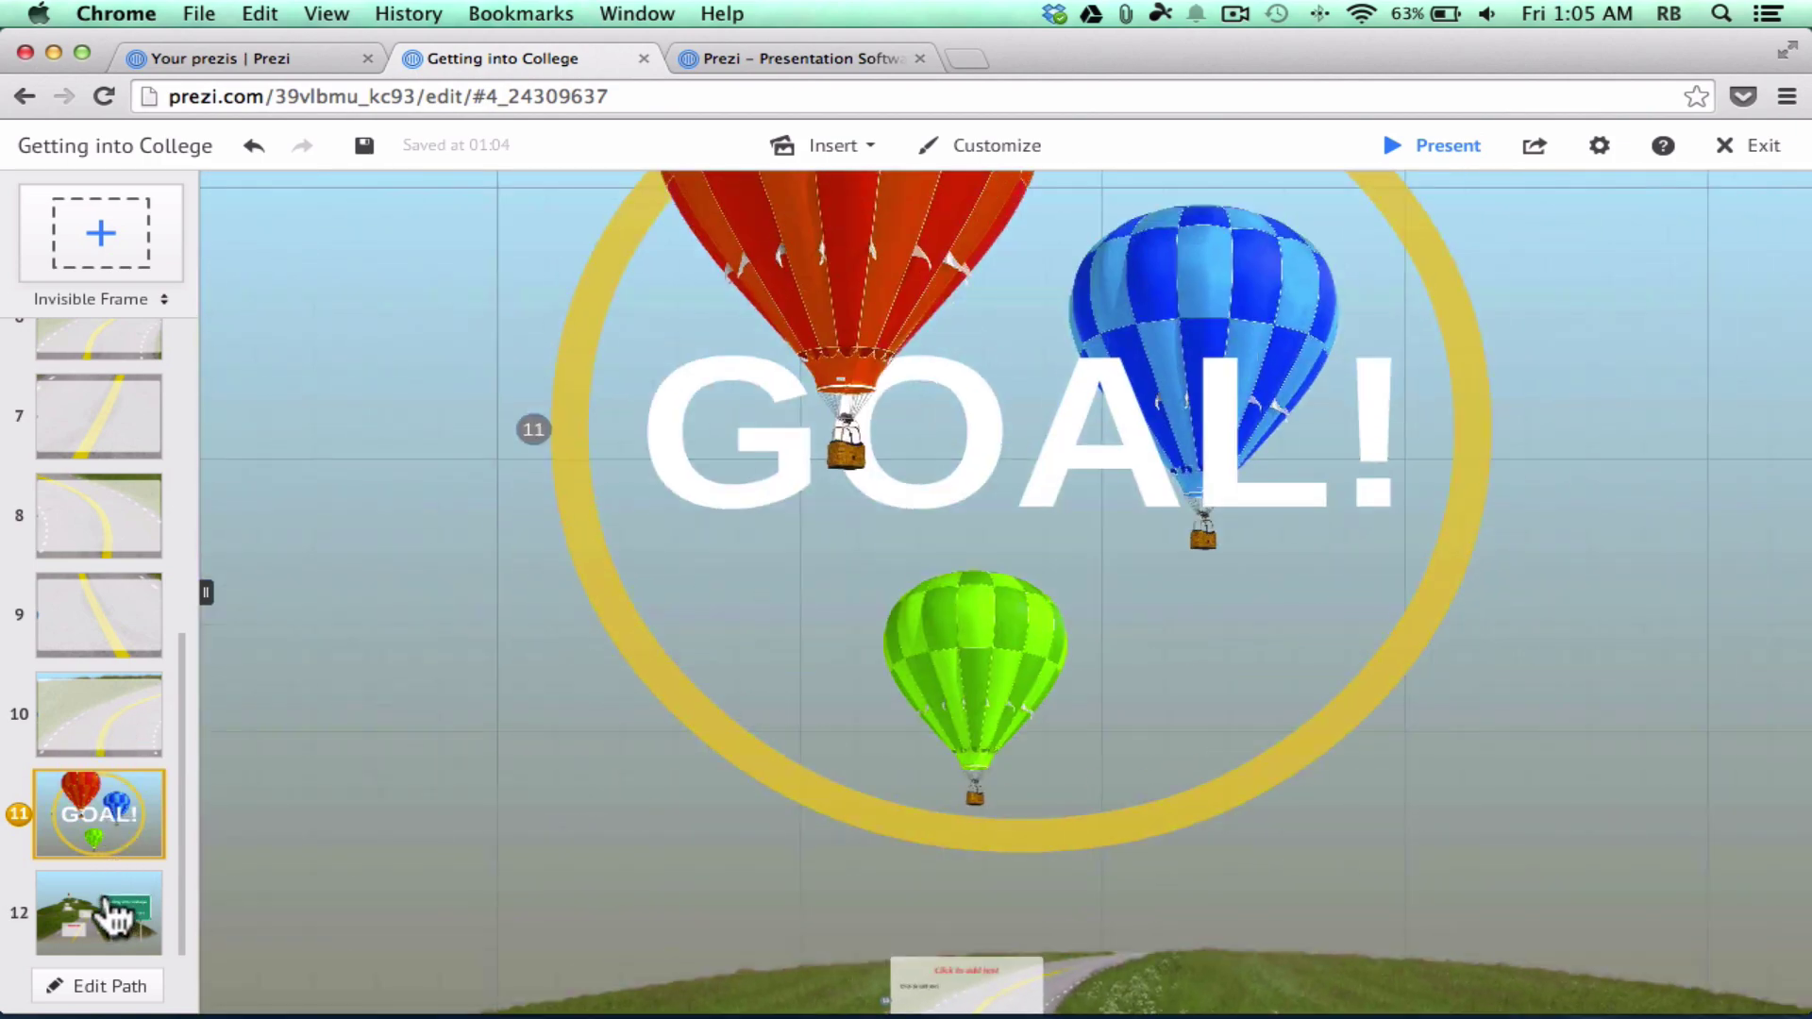
click(95, 914)
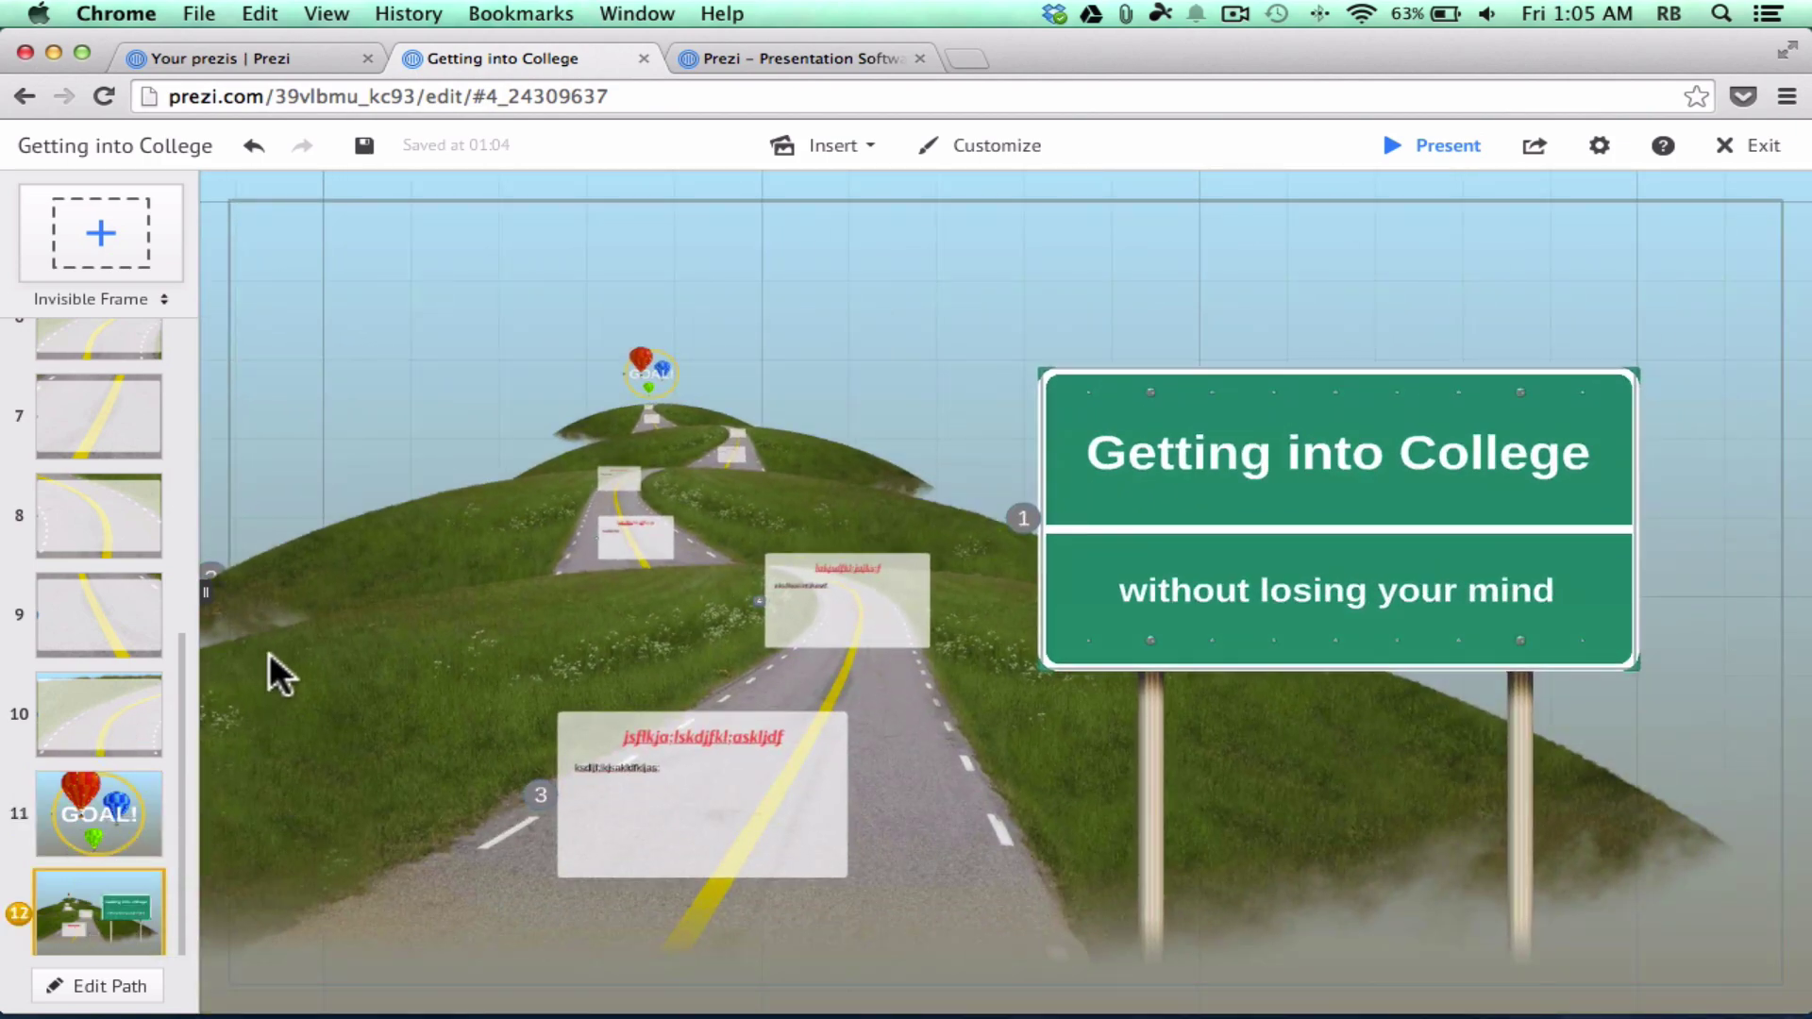
Draw an invisible frame in the empty sky beside GOAL!, and switch the frame type to Rectangle Frame.
click(99, 807)
scroll(1146, 790, up, 8)
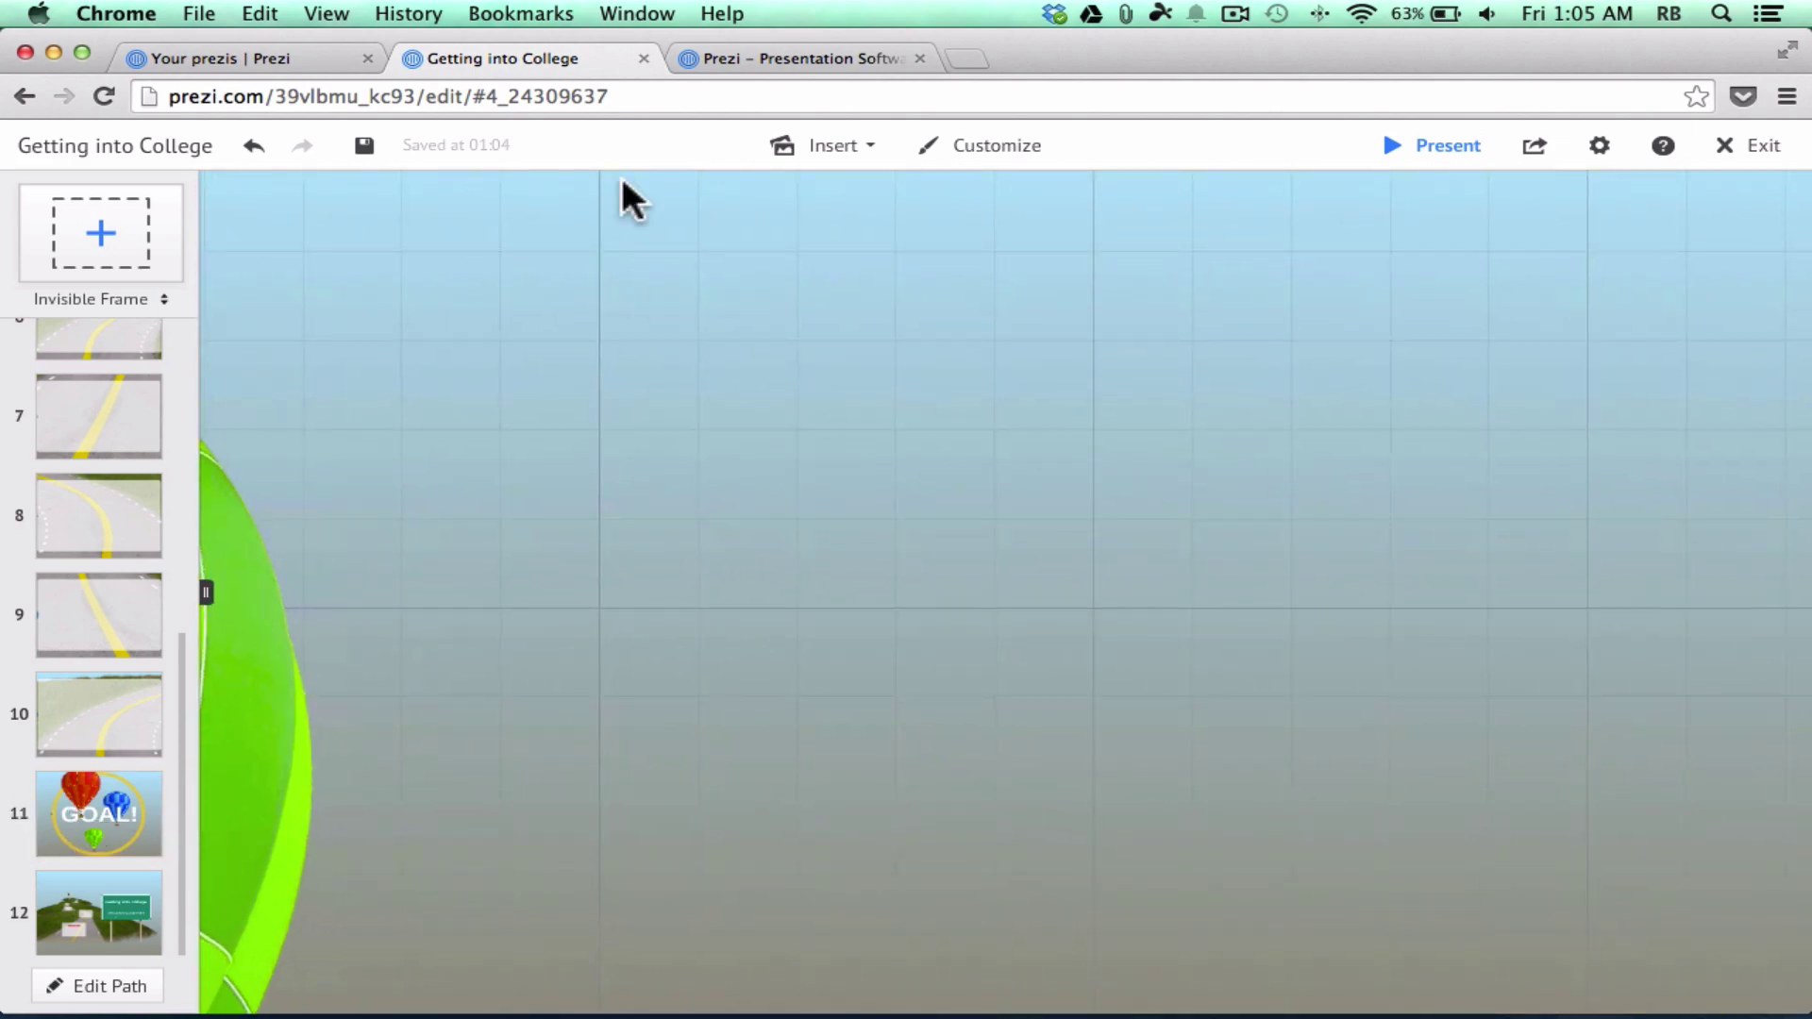
drag(94, 250, 1245, 553)
click(99, 299)
click(122, 389)
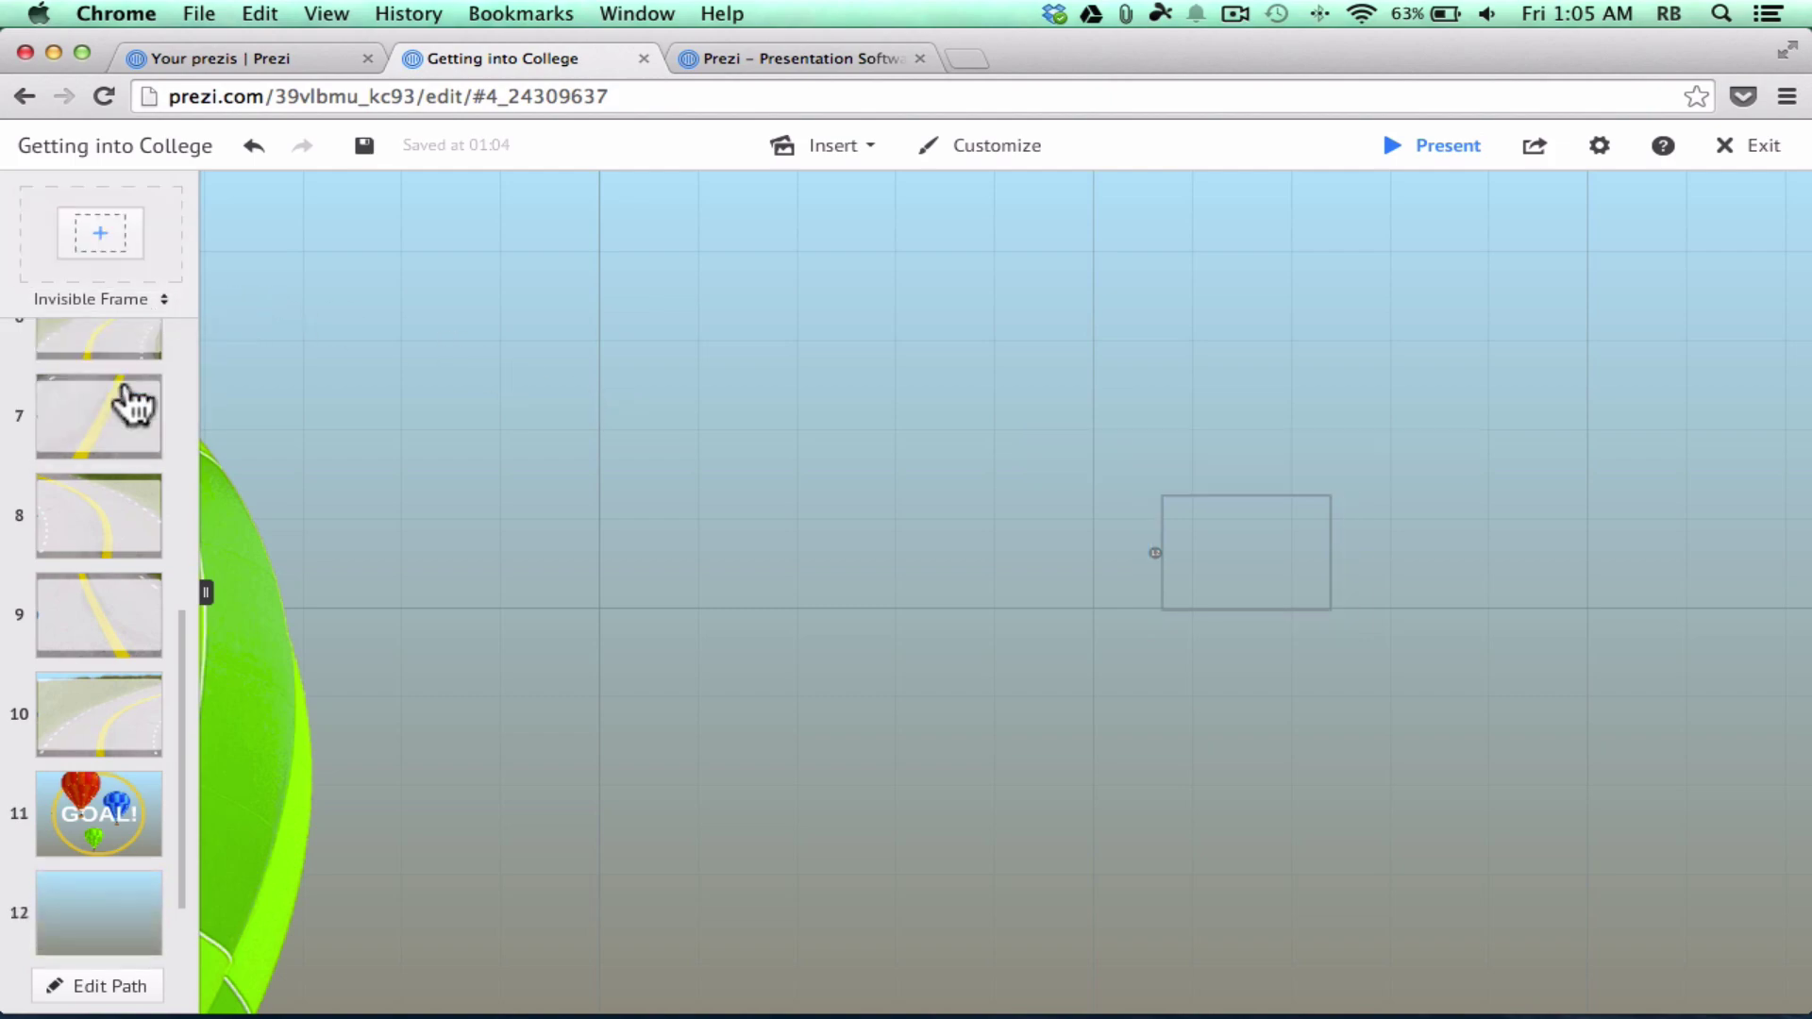
scroll(1425, 661, down, 4)
click(1425, 661)
Add a second rectangle frame in the sky, then go through slide 13 to the blank slide 14.
scroll(1423, 665, down, 5)
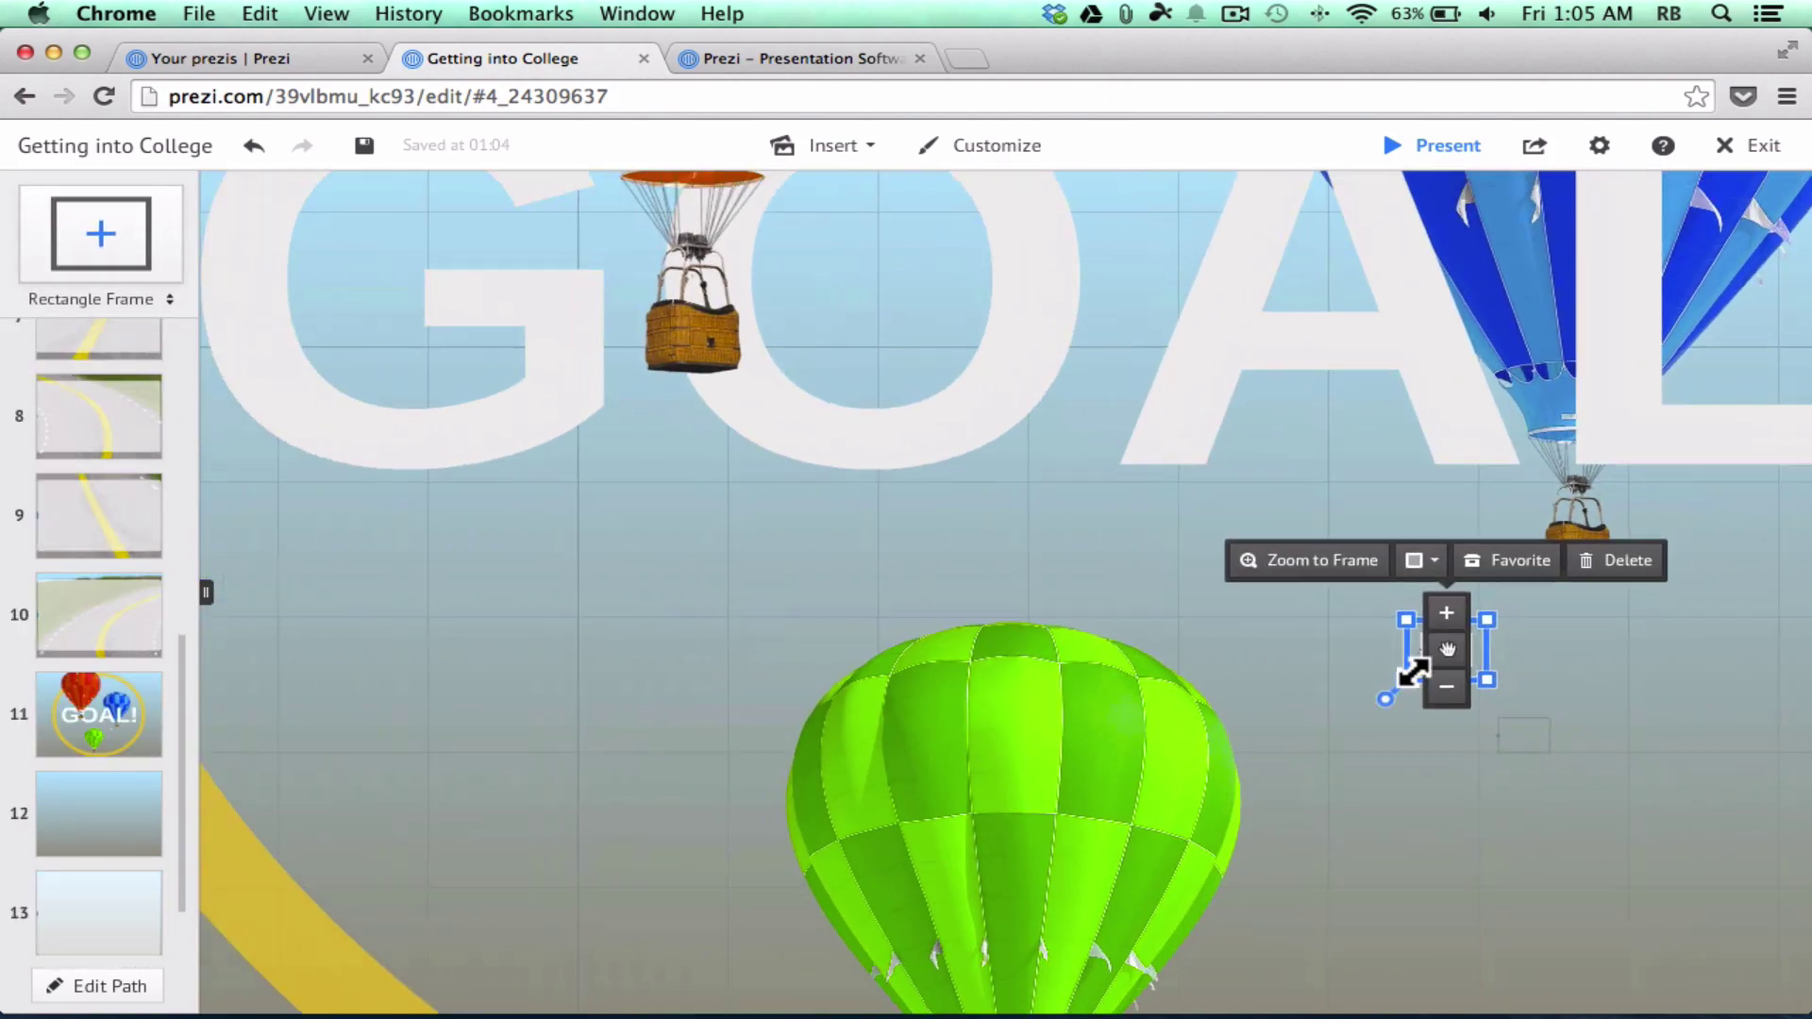
scroll(1357, 685, up, 2)
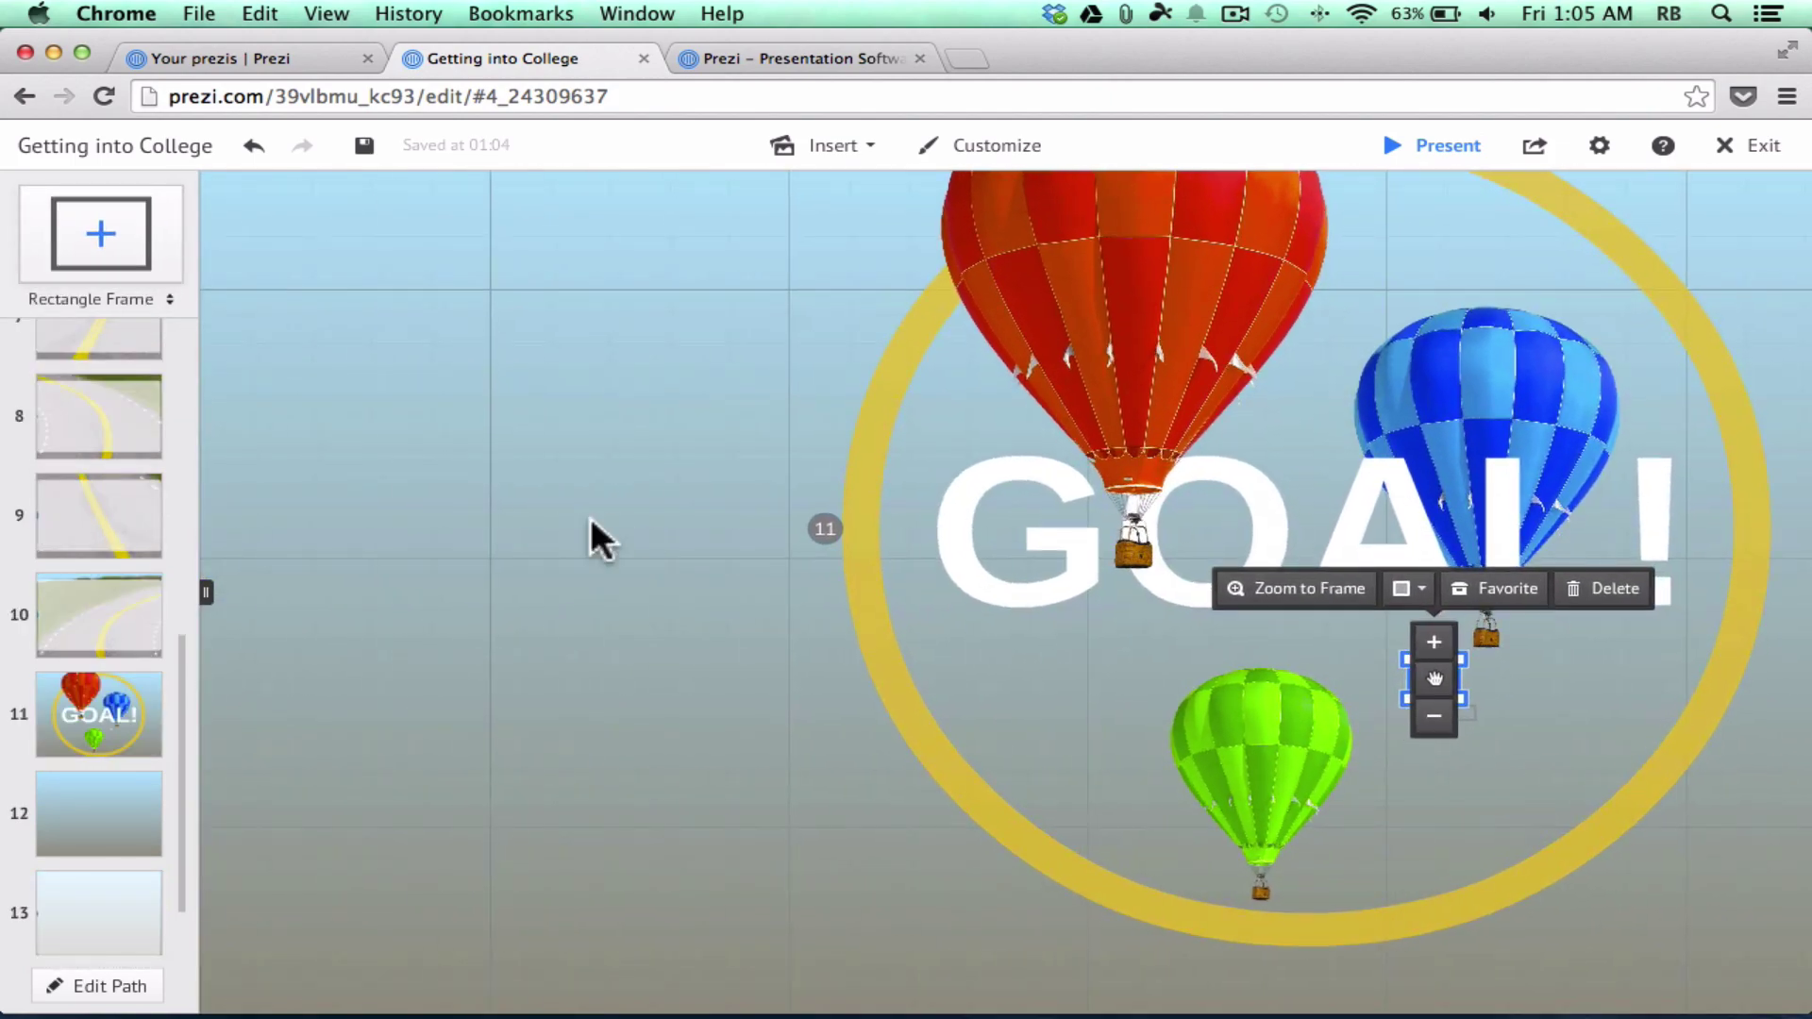
drag(594, 538, 1237, 679)
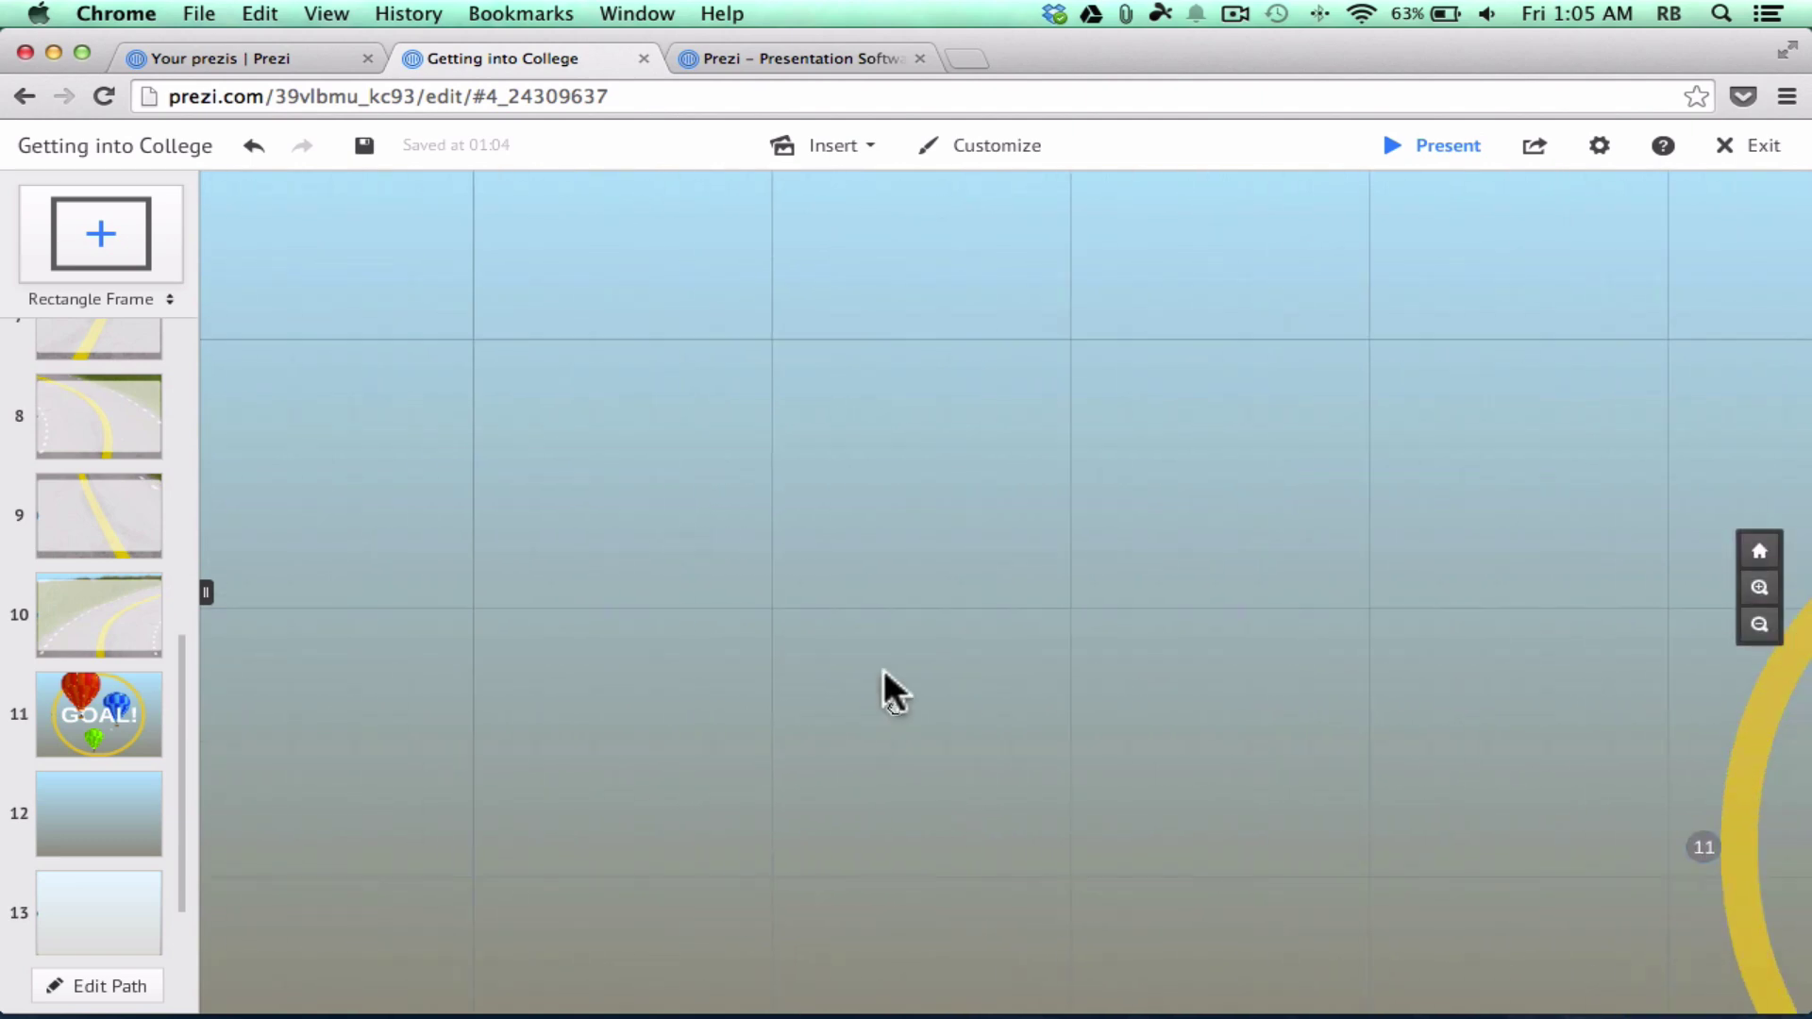
drag(97, 241, 1280, 763)
scroll(141, 736, down, 2)
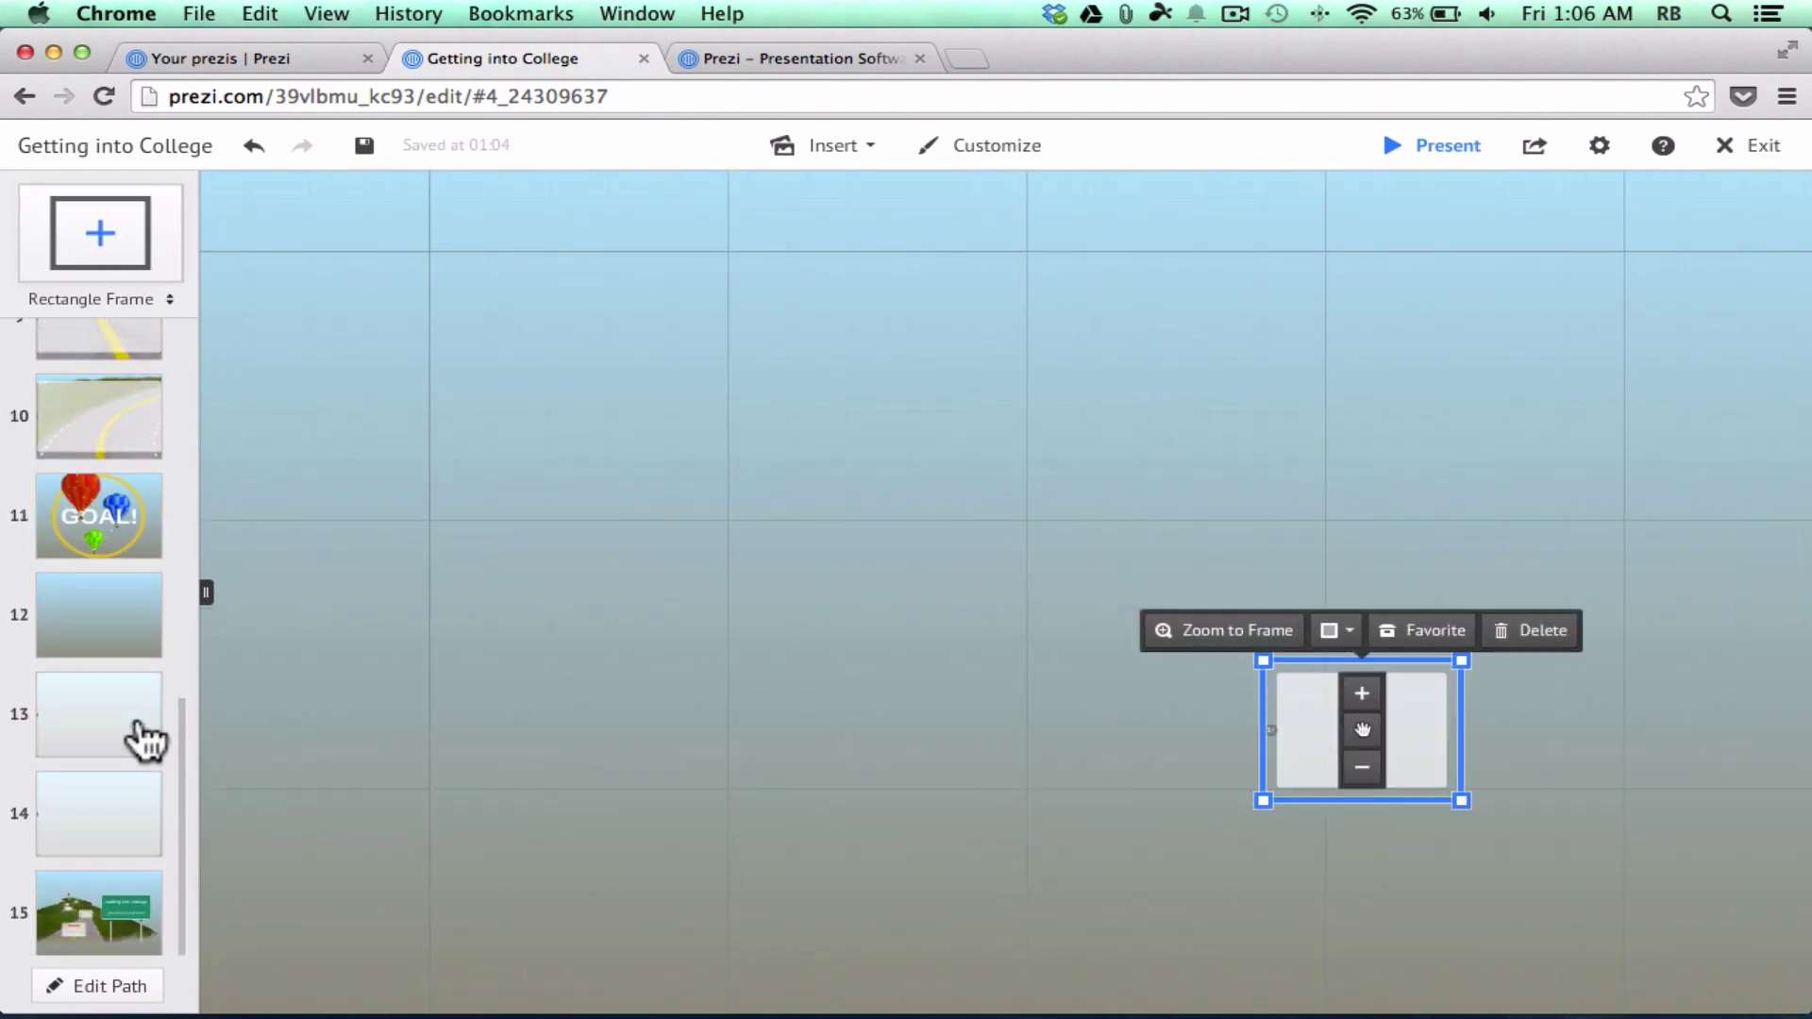
click(112, 745)
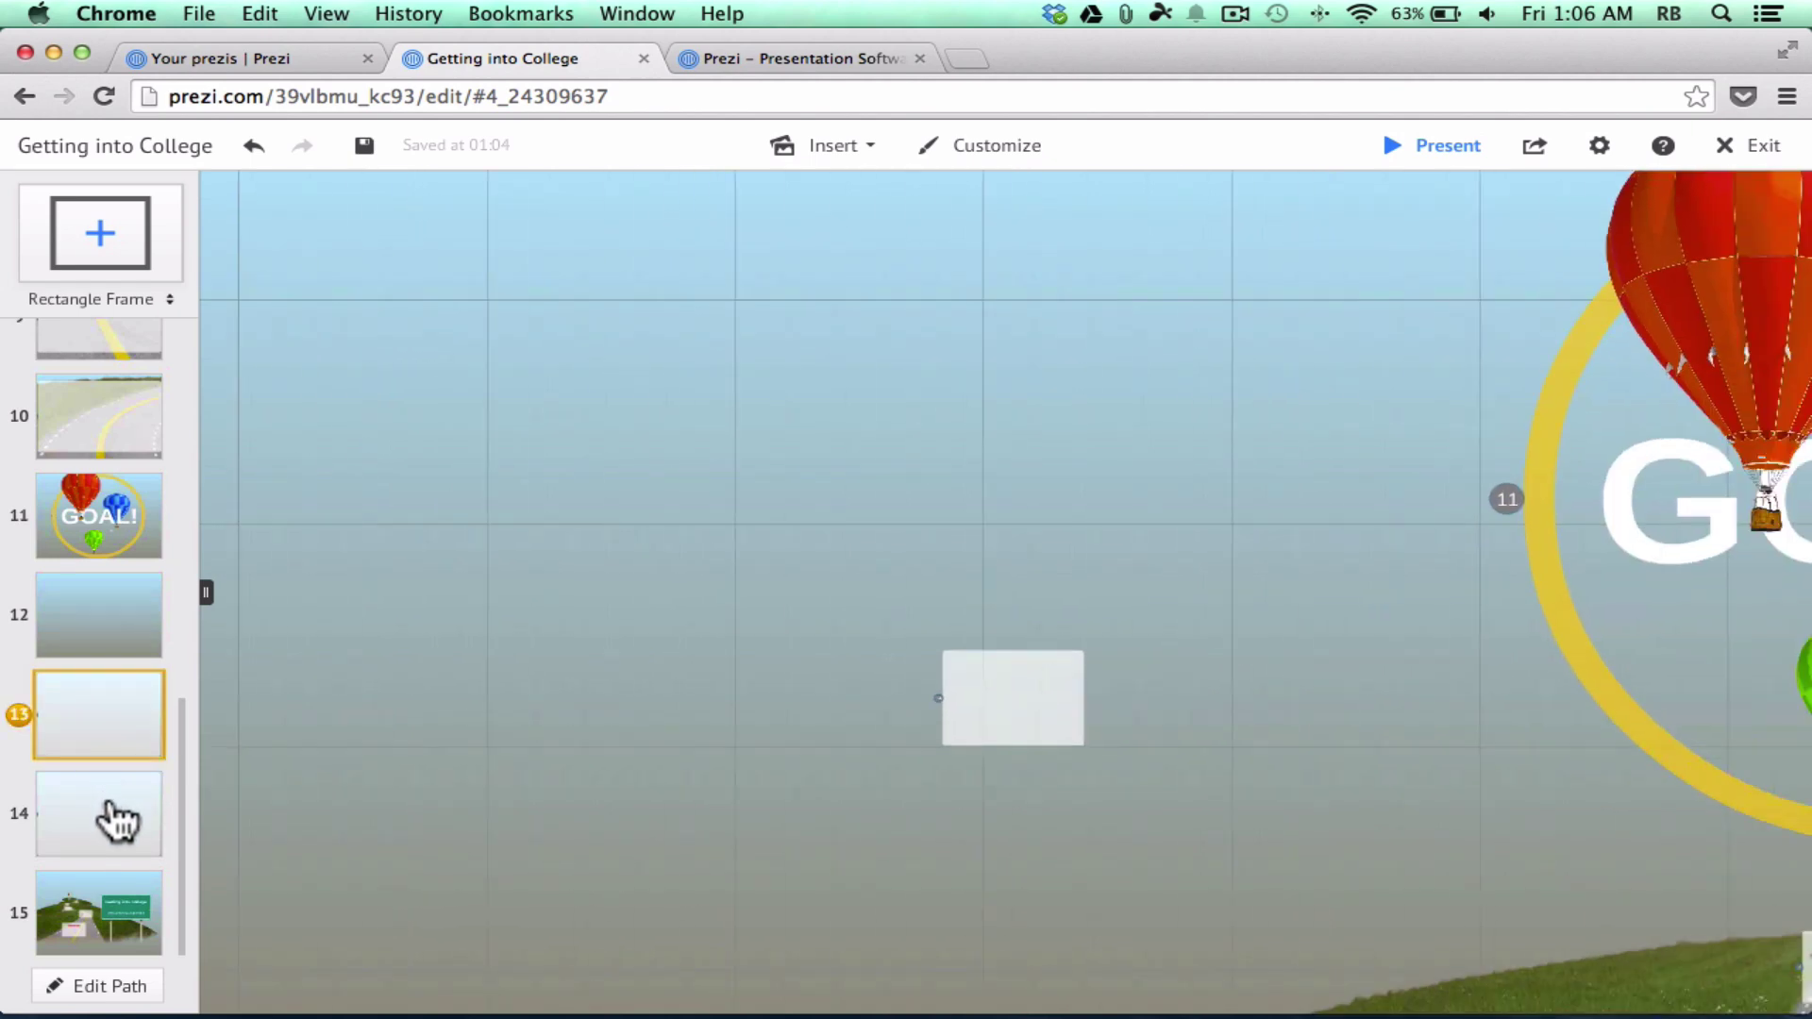
click(116, 816)
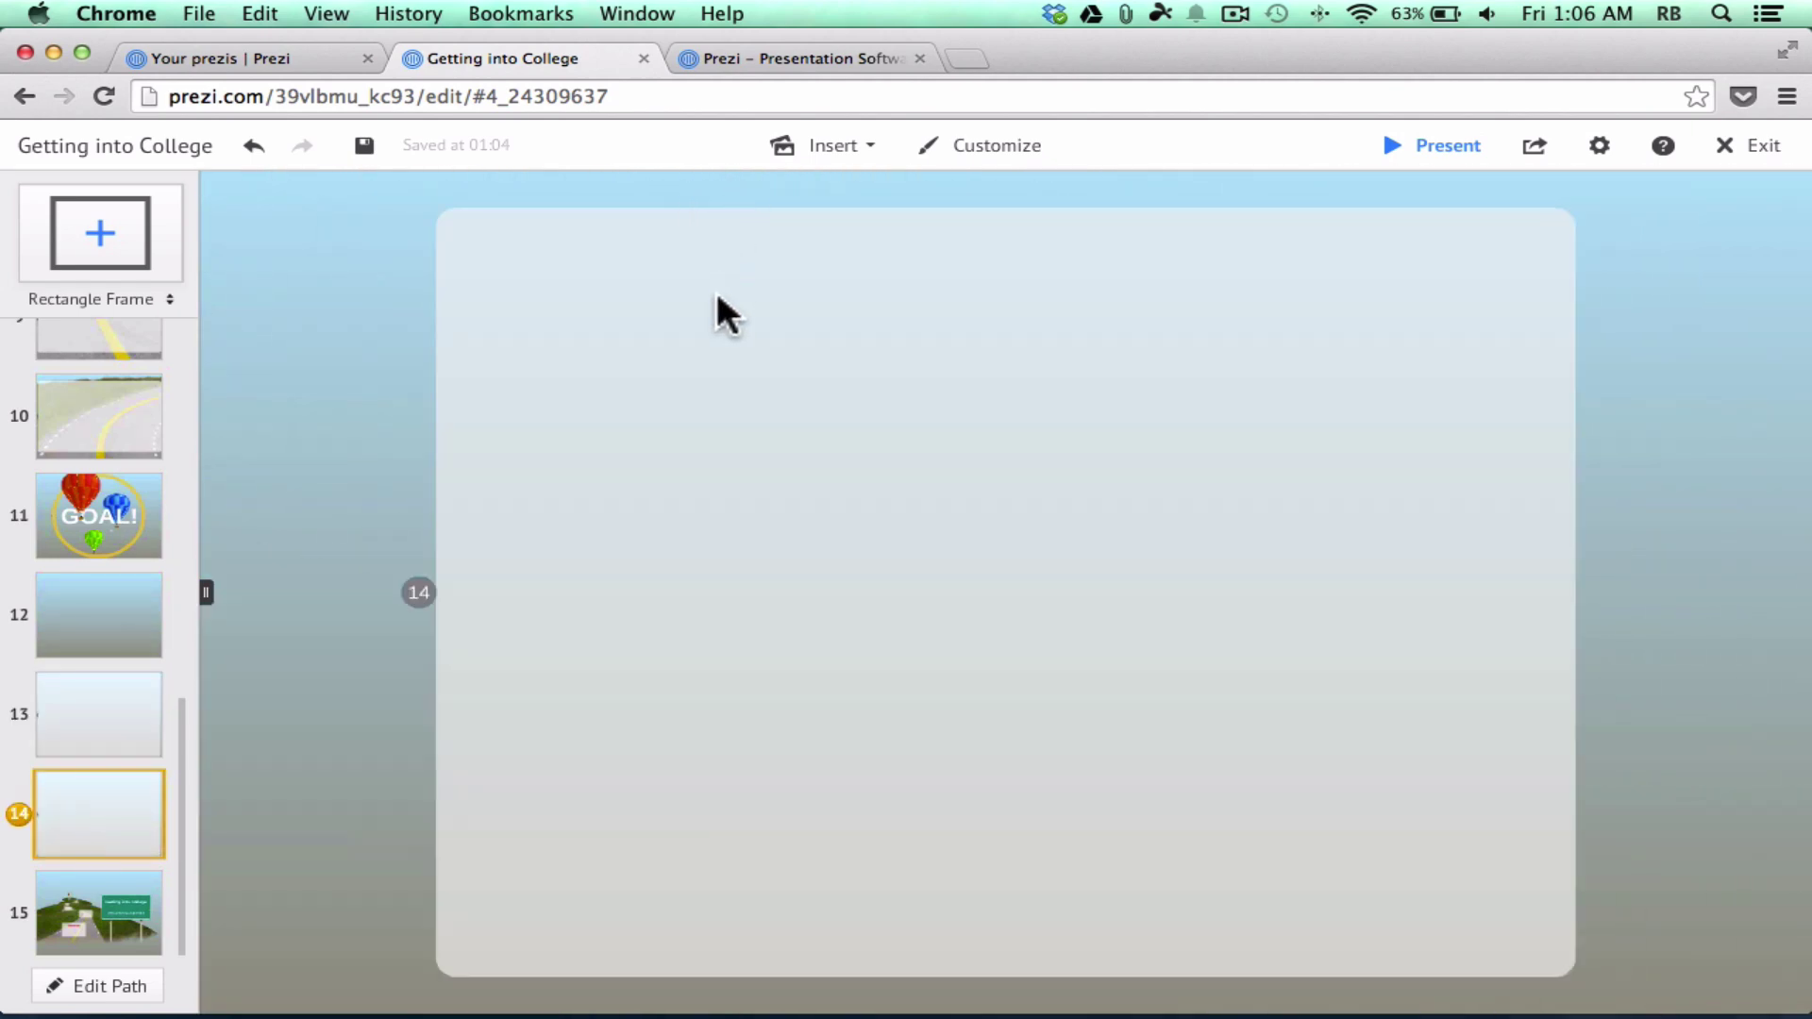
Type a line of sample text near the top of the slide 14 frame.
click(724, 317)
text(klsjfalkjslk;djf;lkadfkls)
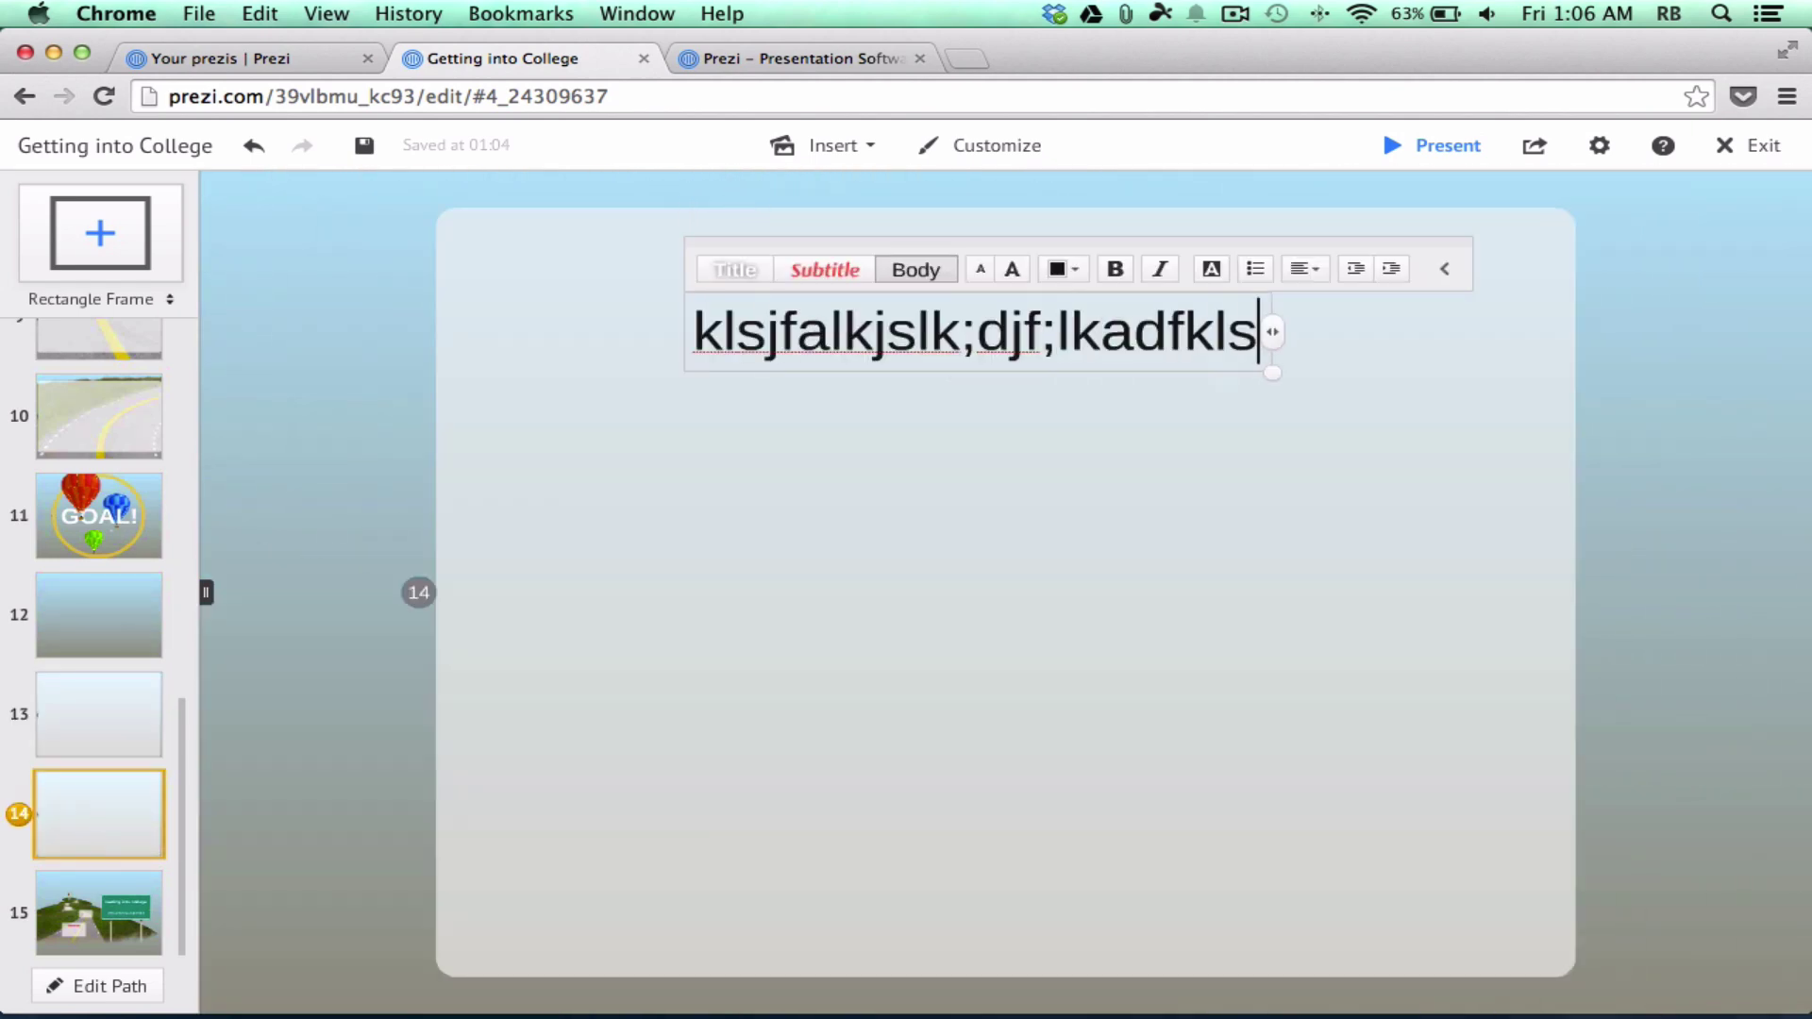
click(848, 520)
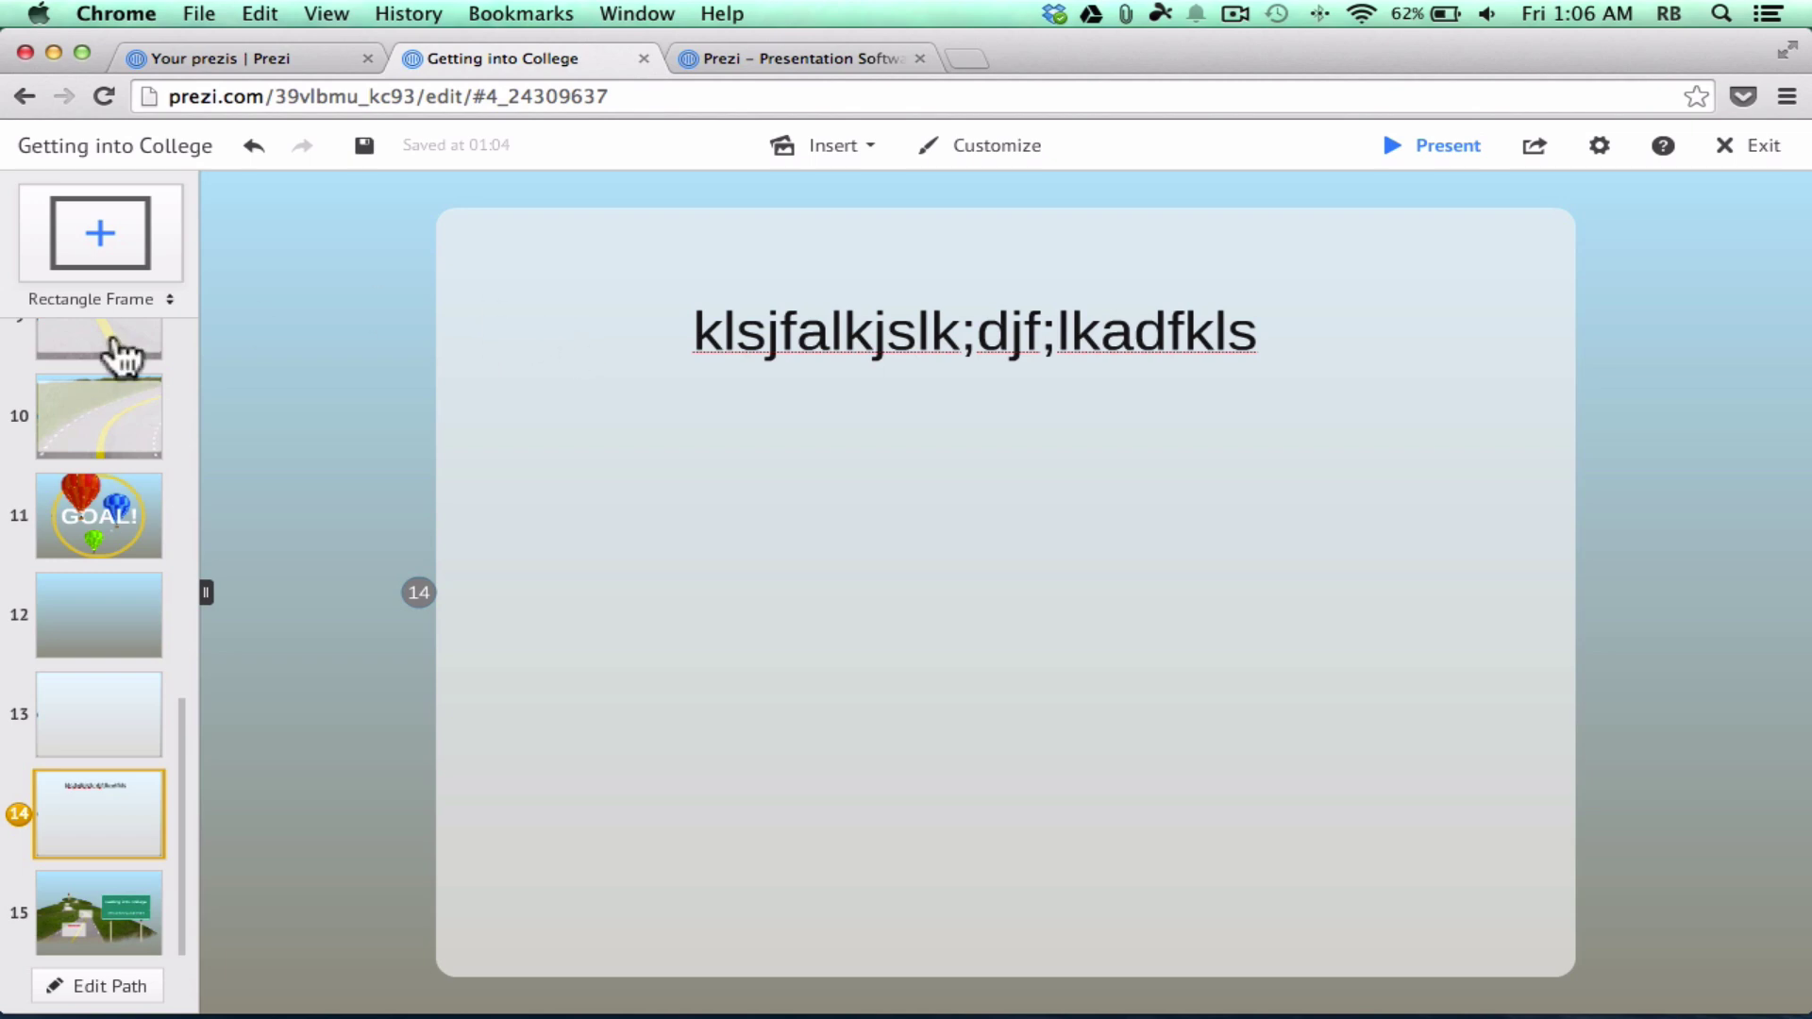
Go back to slide 11, the GOAL! balloon, zoomed out over the road and hills; open and close the Insert menu.
click(143, 510)
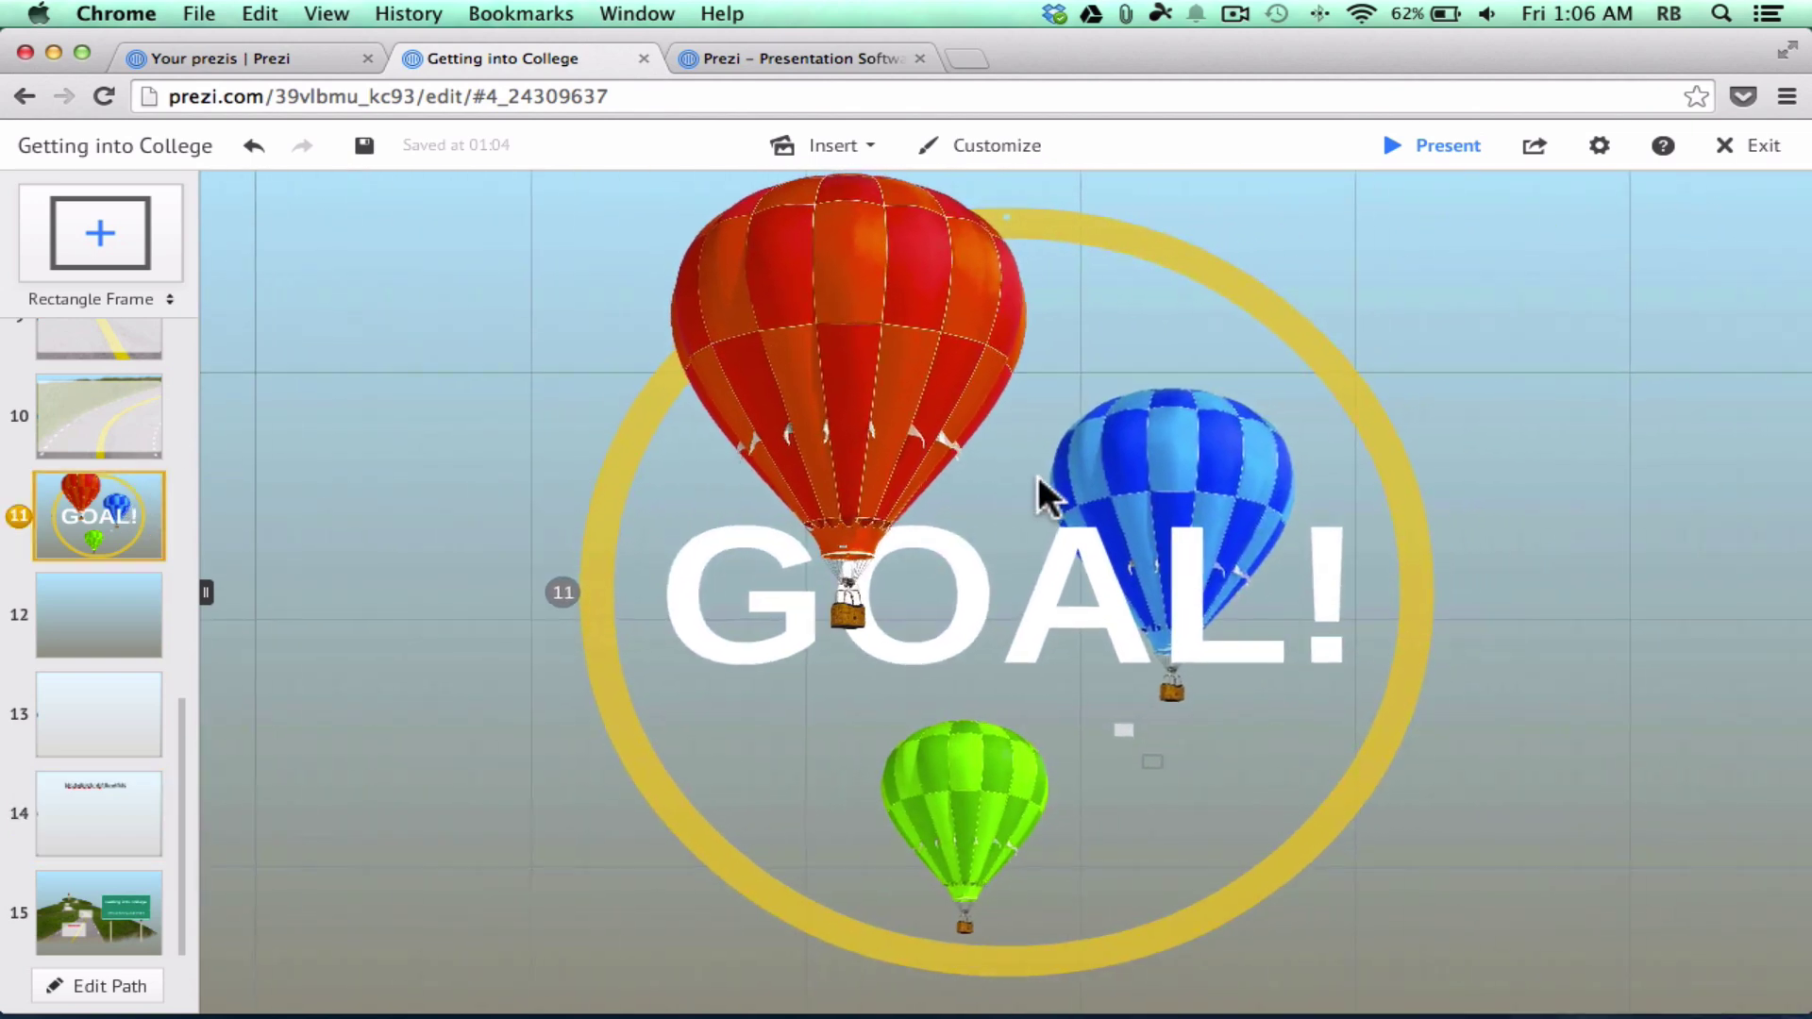
scroll(1040, 493, down, 5)
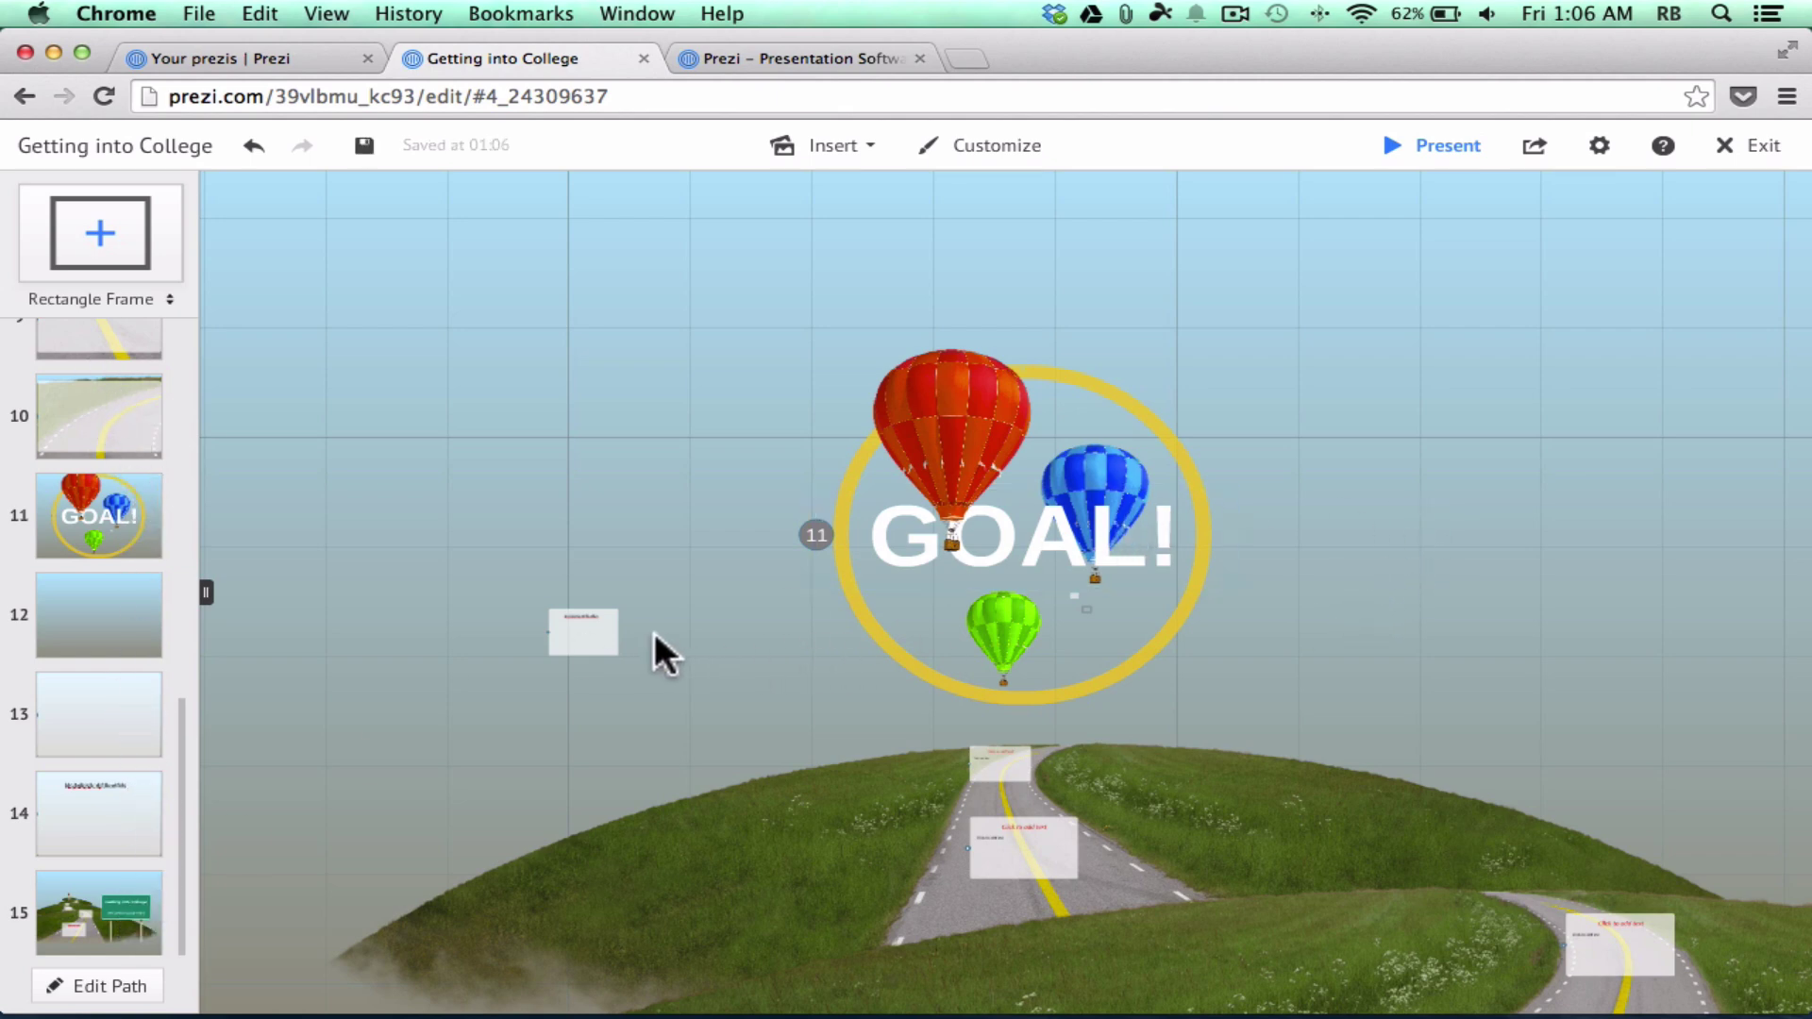
click(858, 149)
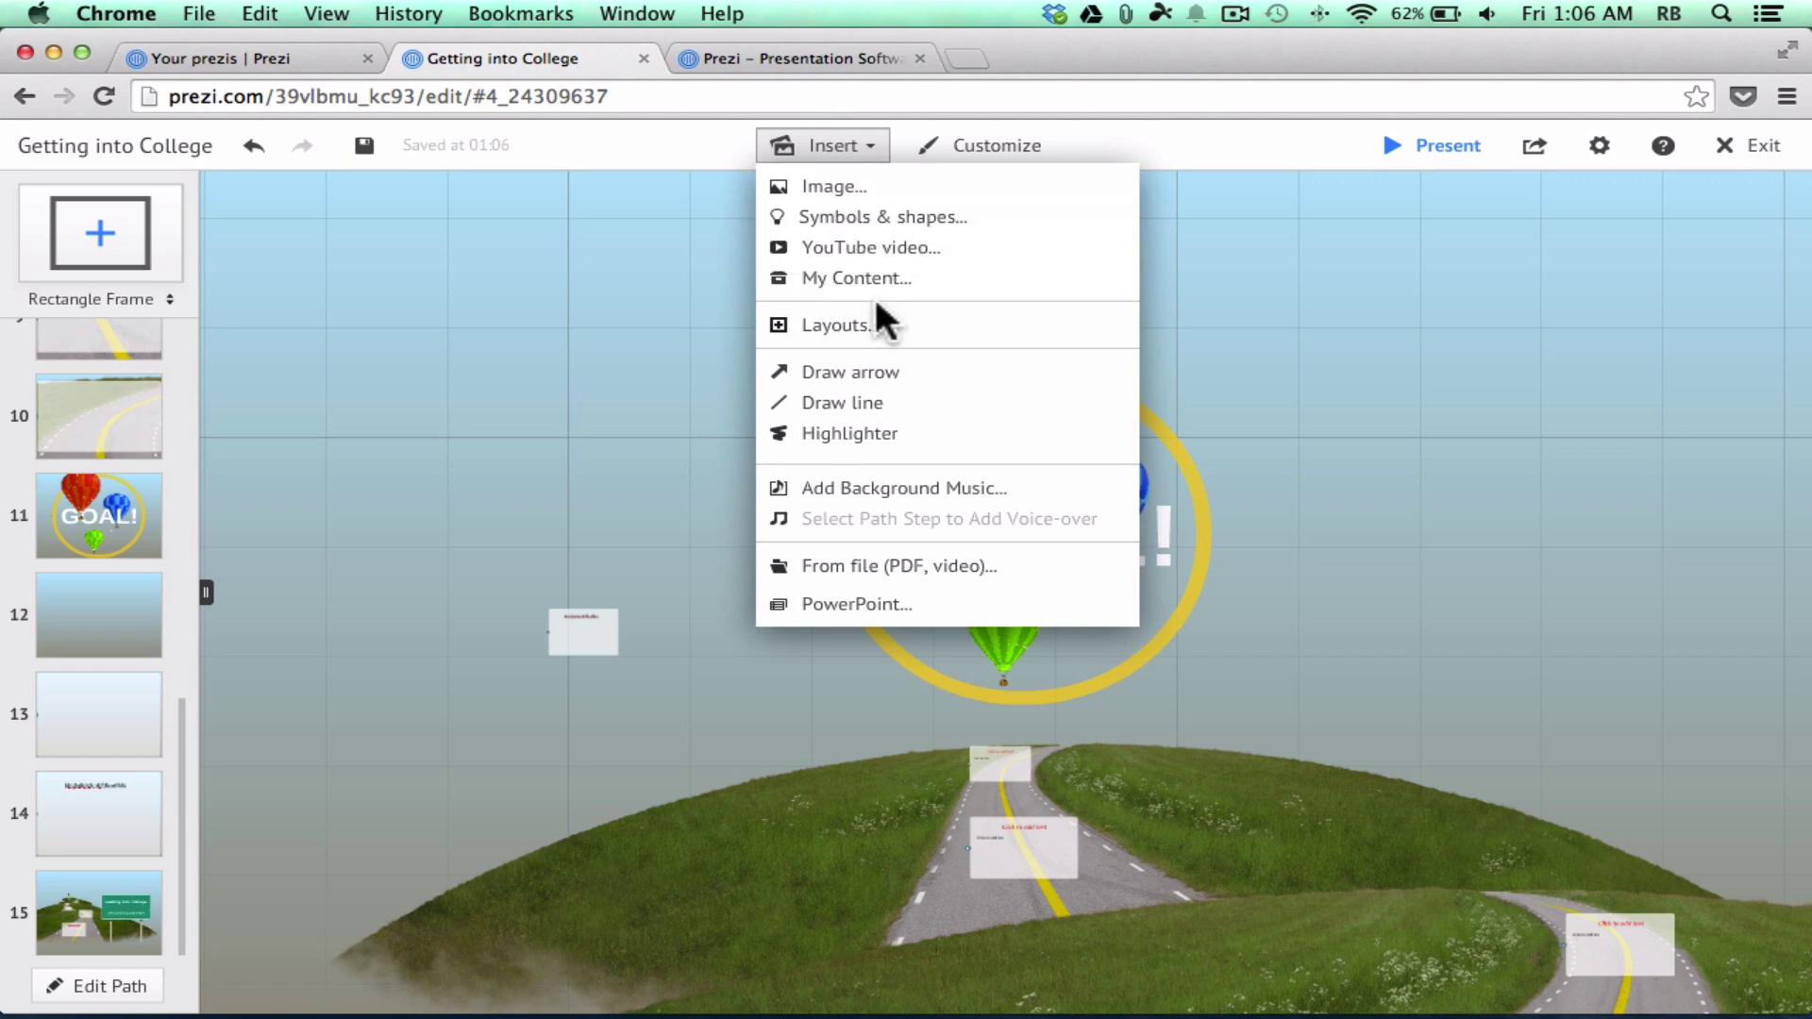
scroll(1427, 372, up, 3)
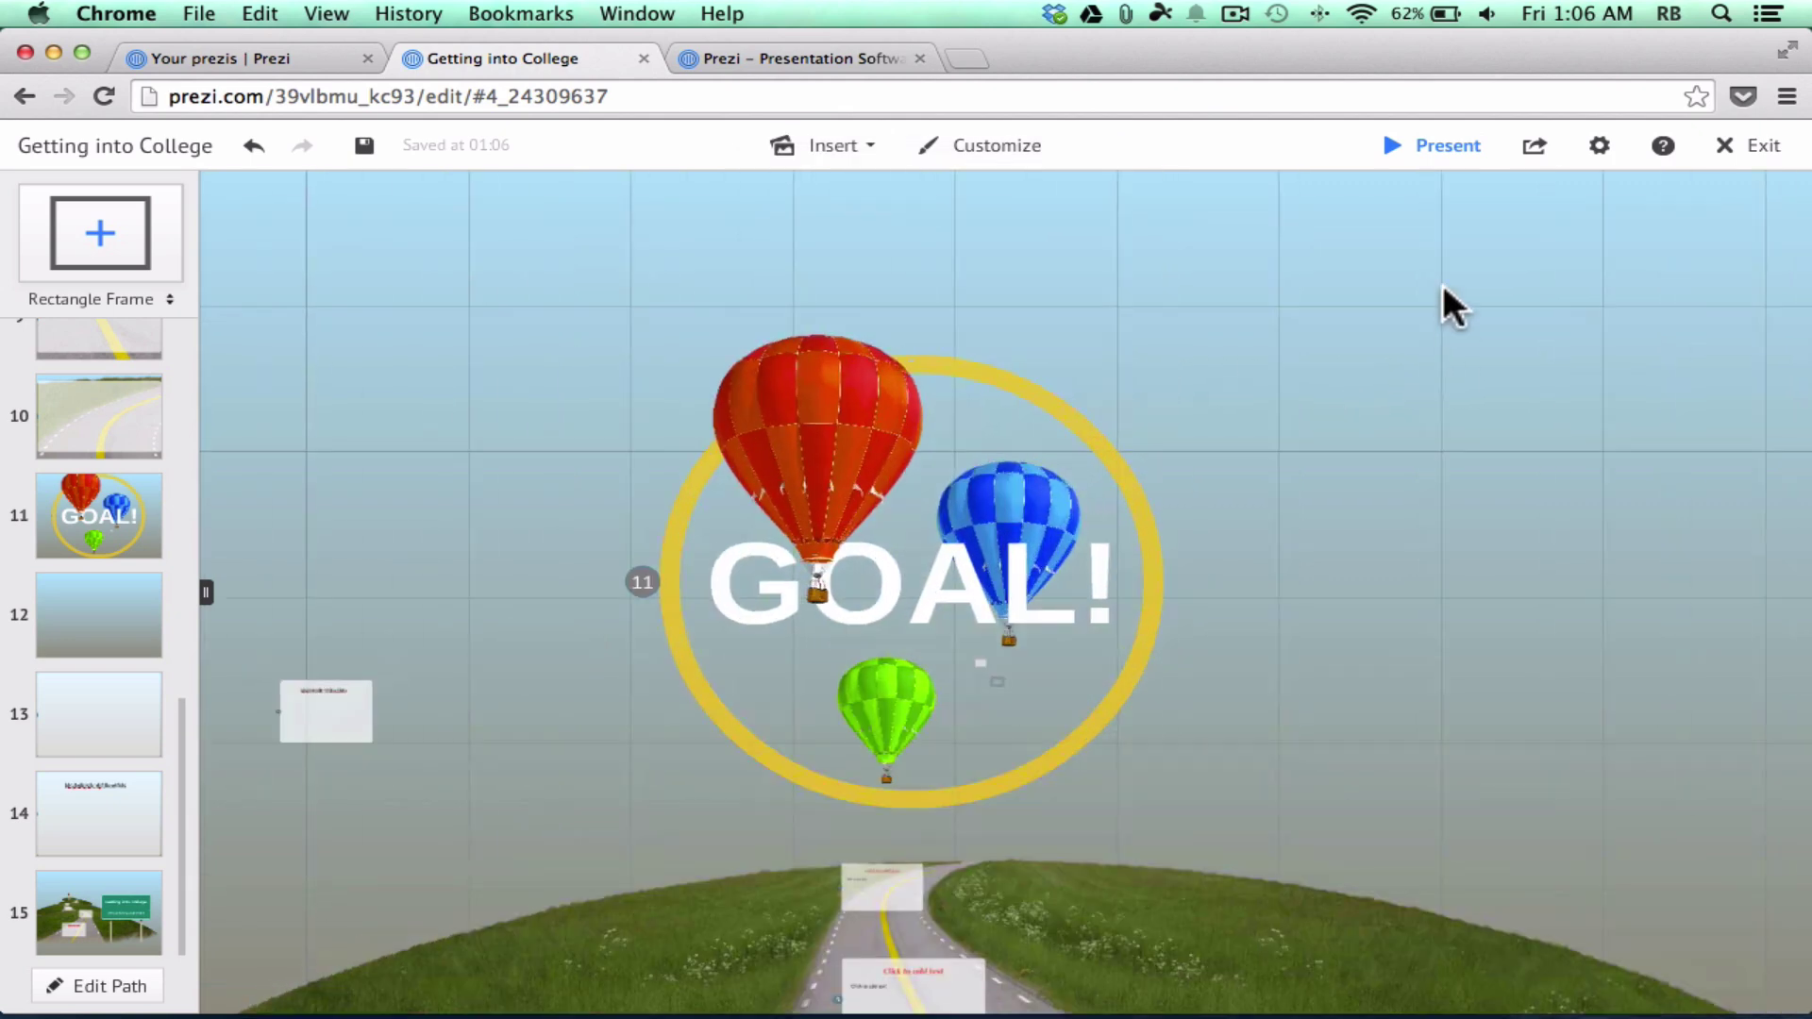
Start presenting the 'Getting into College' prezi full screen from the top bar.
click(1446, 151)
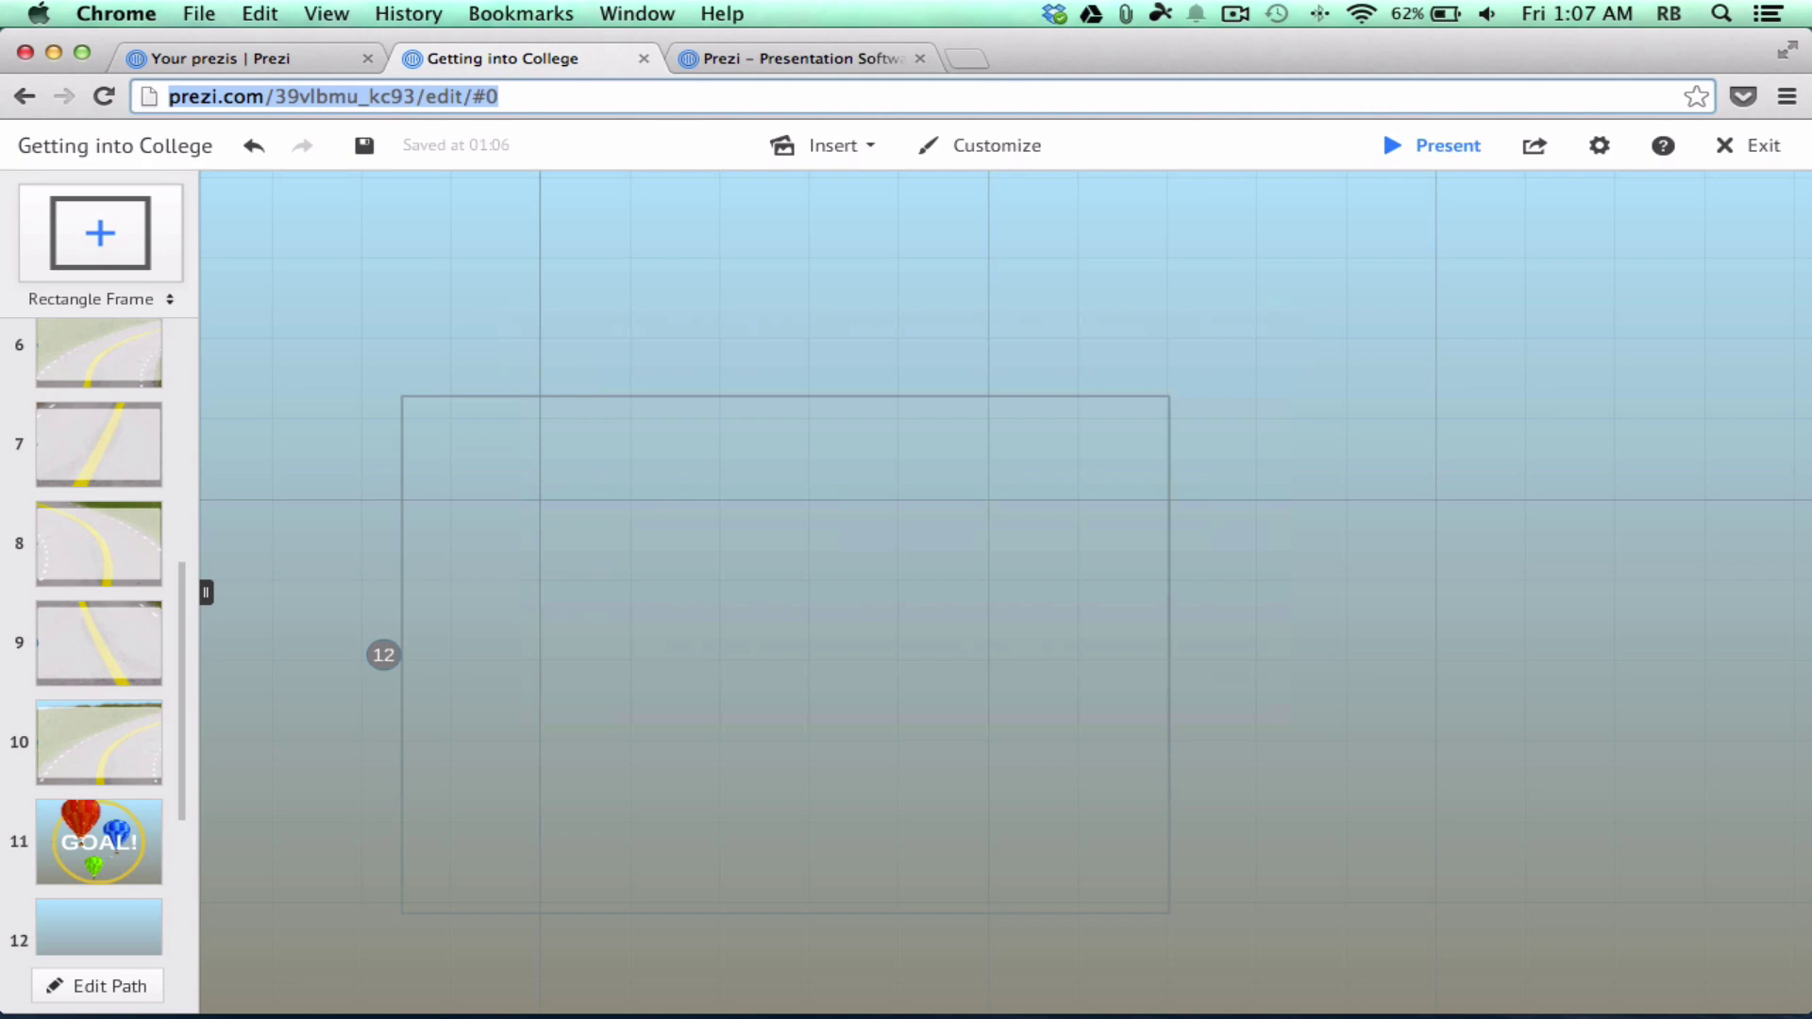
scroll(1170, 368, down, 6)
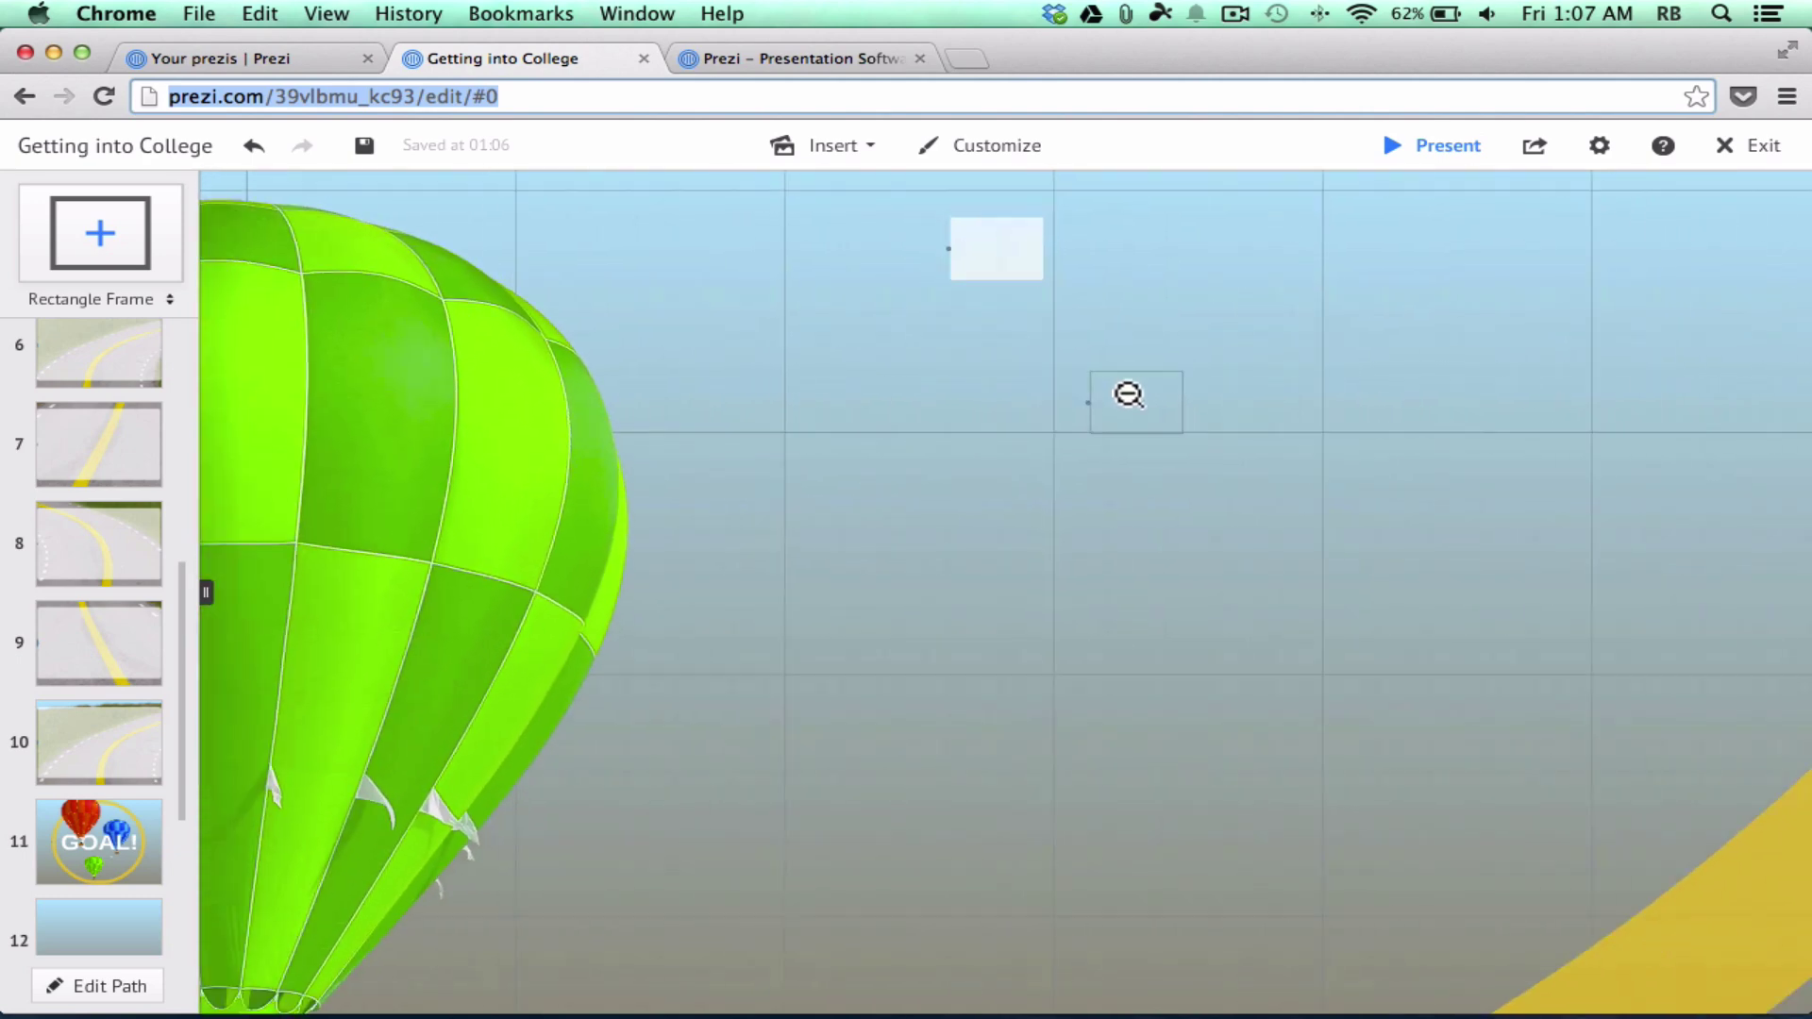
scroll(1132, 401, down, 8)
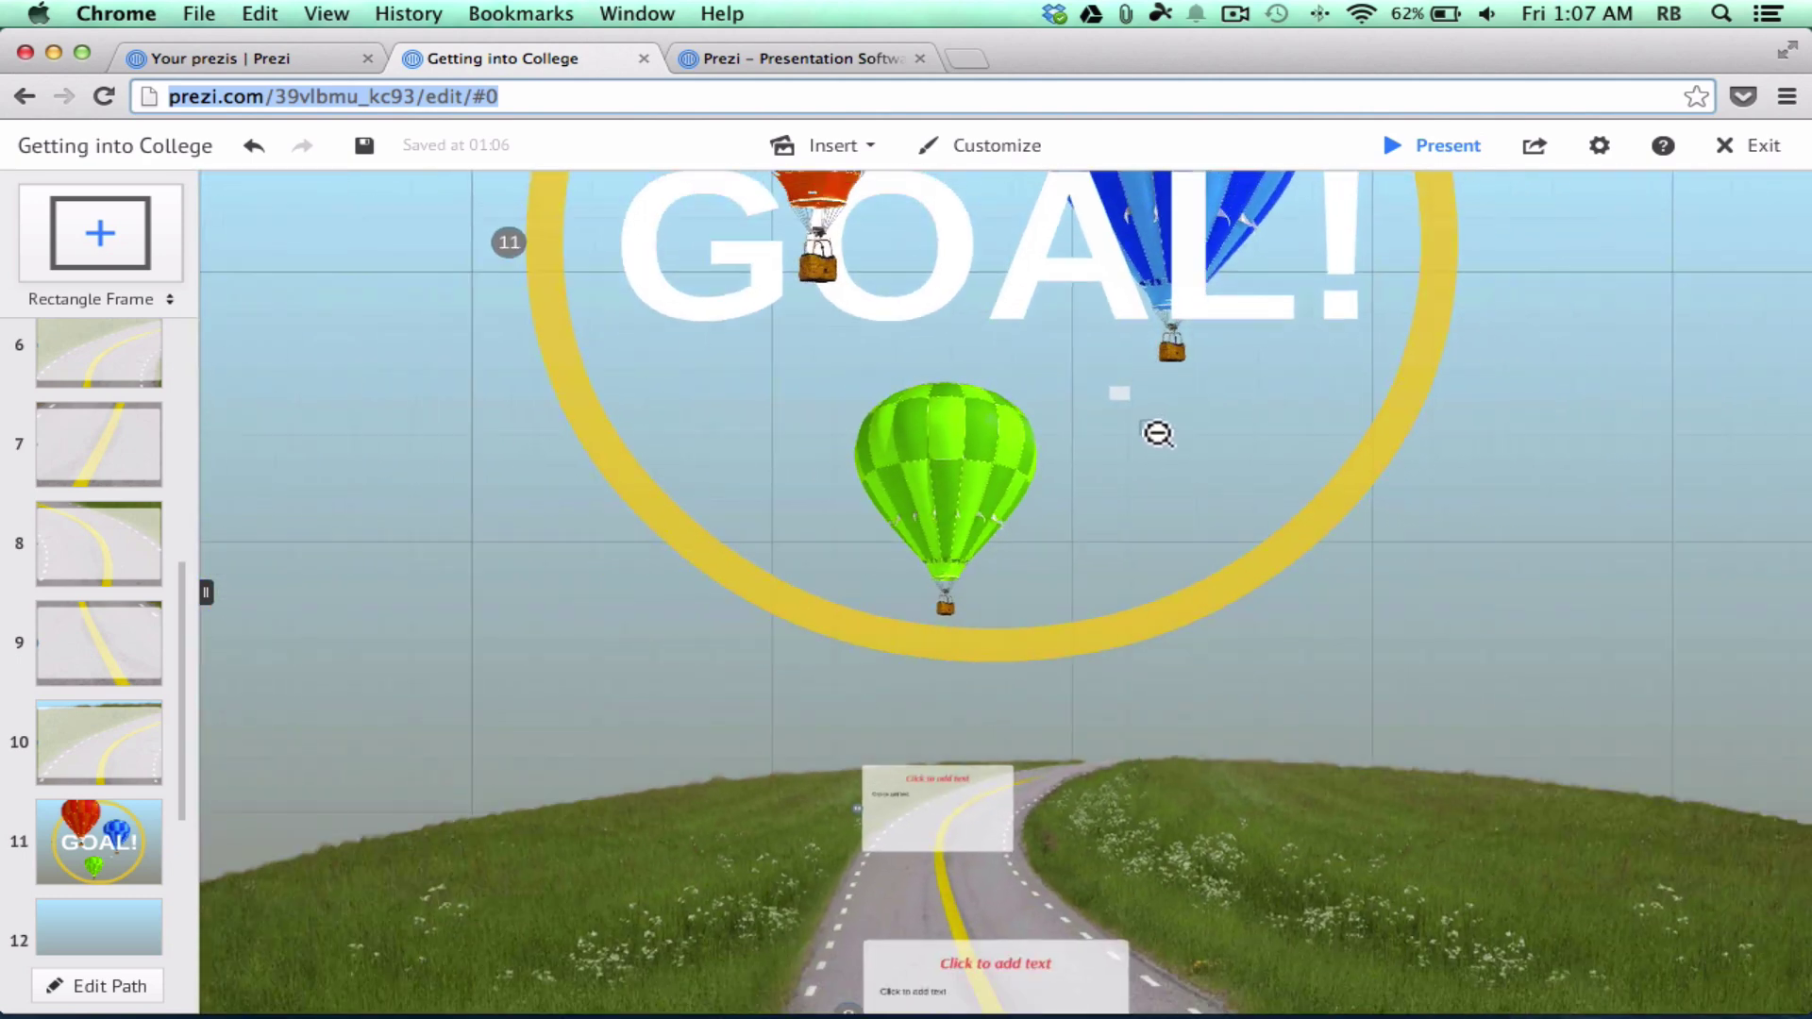
scroll(1157, 433, down, 8)
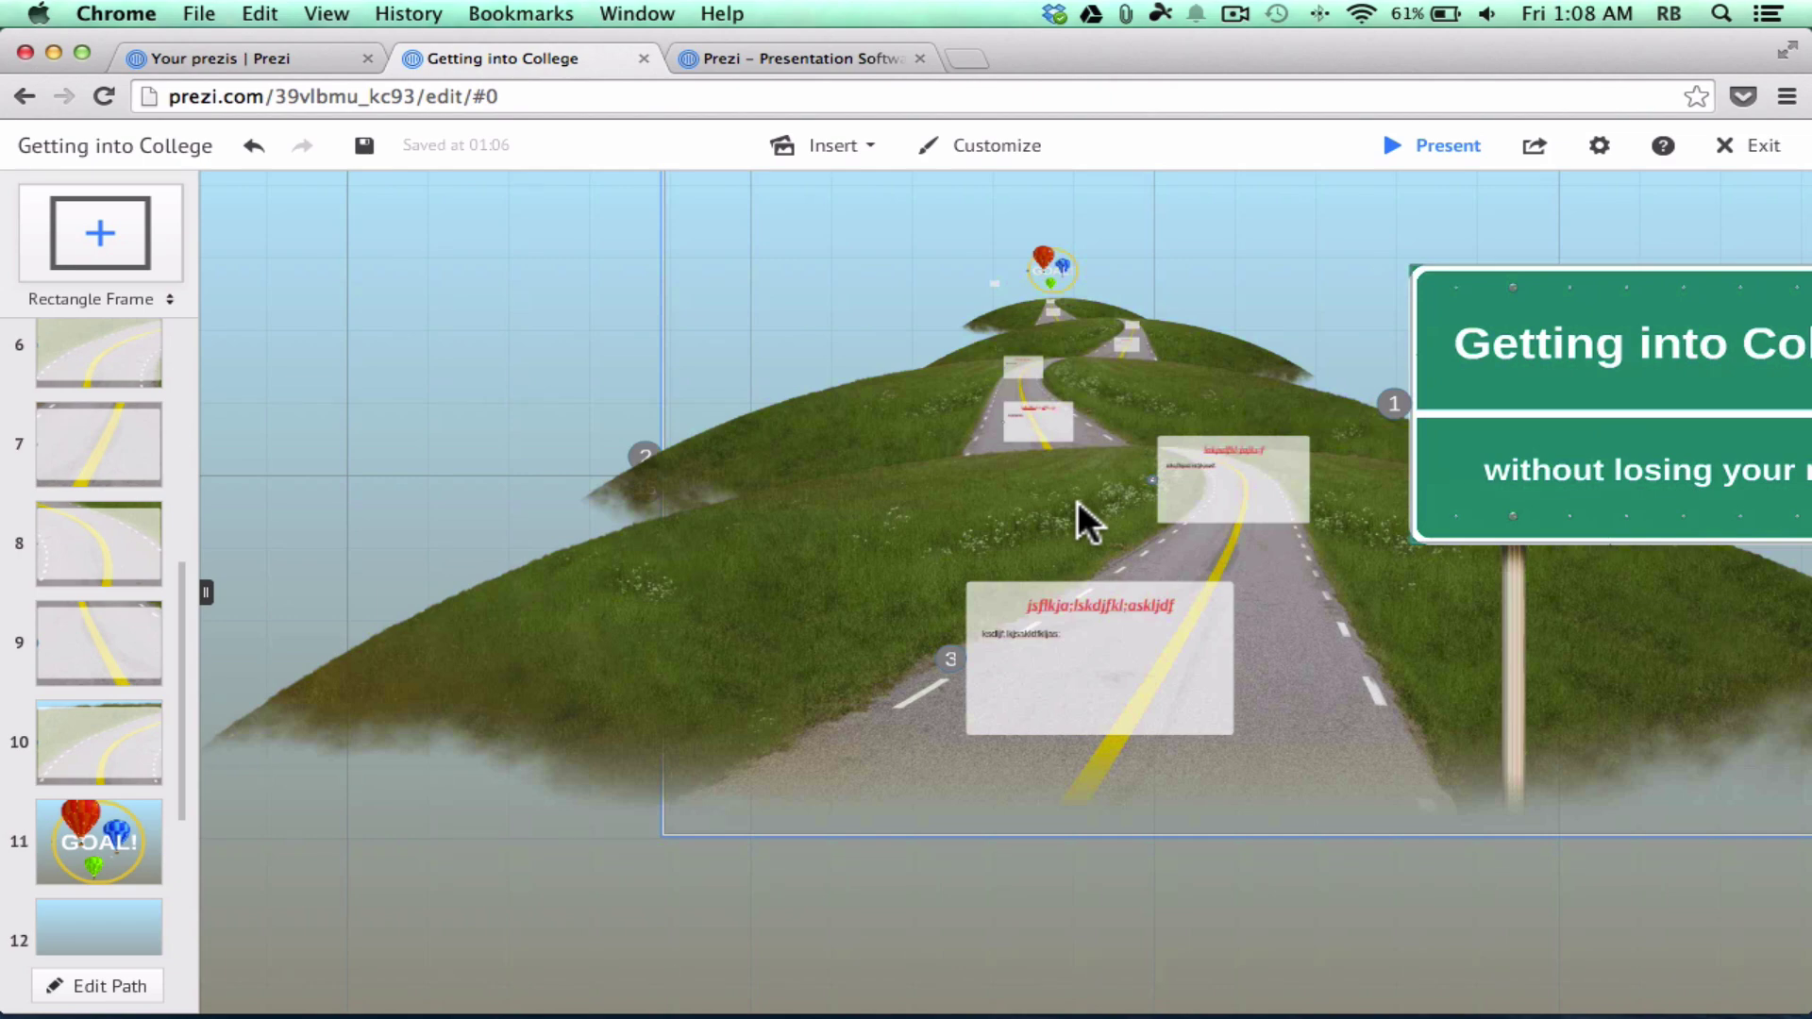
scroll(1132, 618, up, 5)
scroll(1132, 604, up, 3)
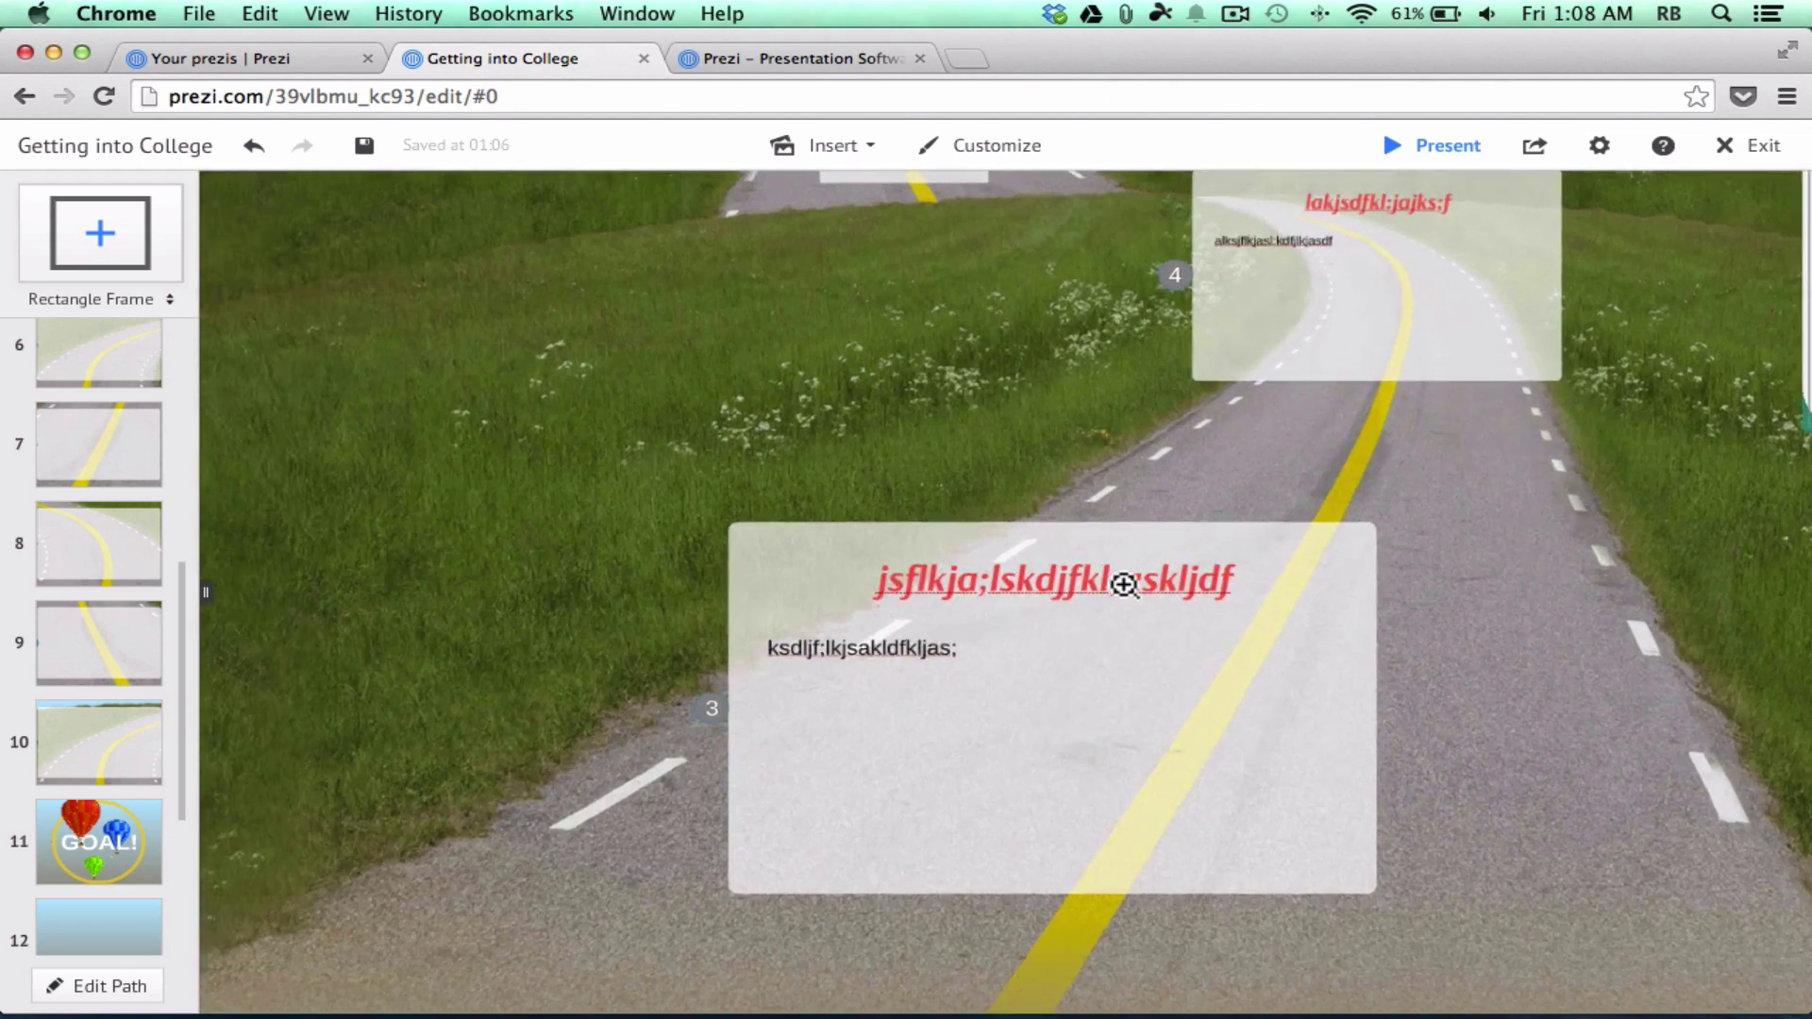
scroll(1133, 595, down, 6)
scroll(1128, 590, down, 2)
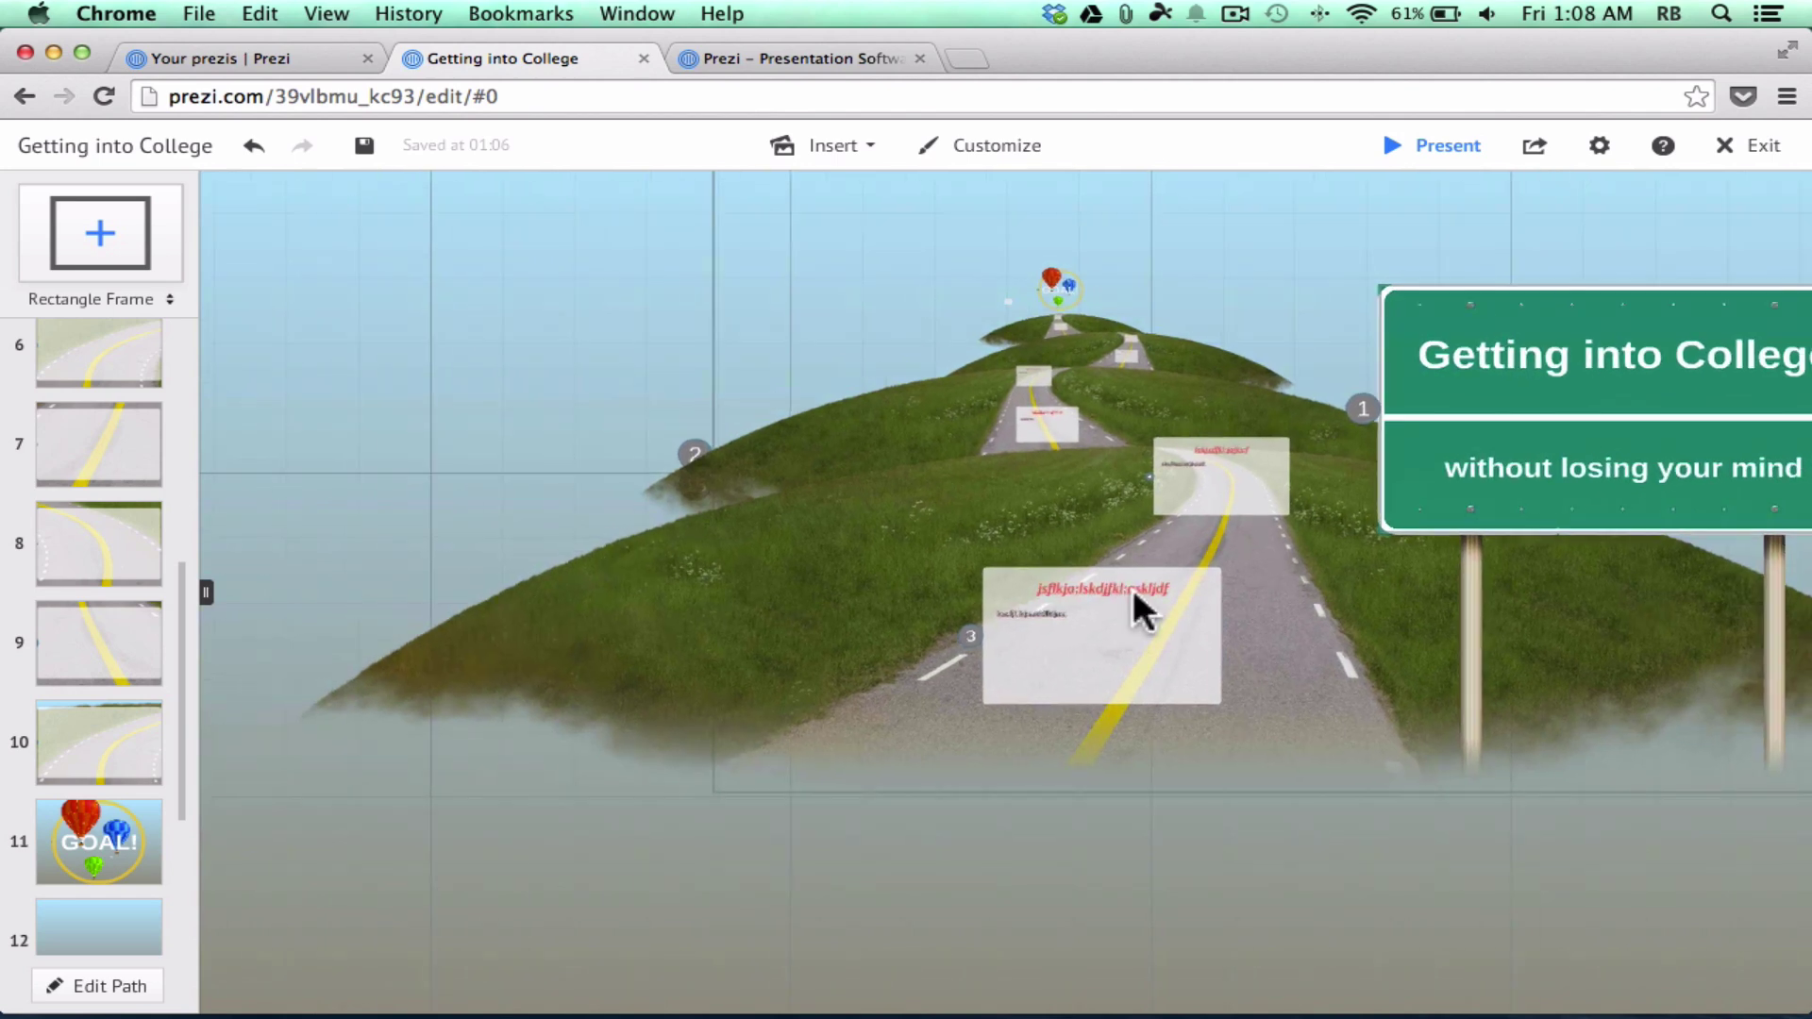